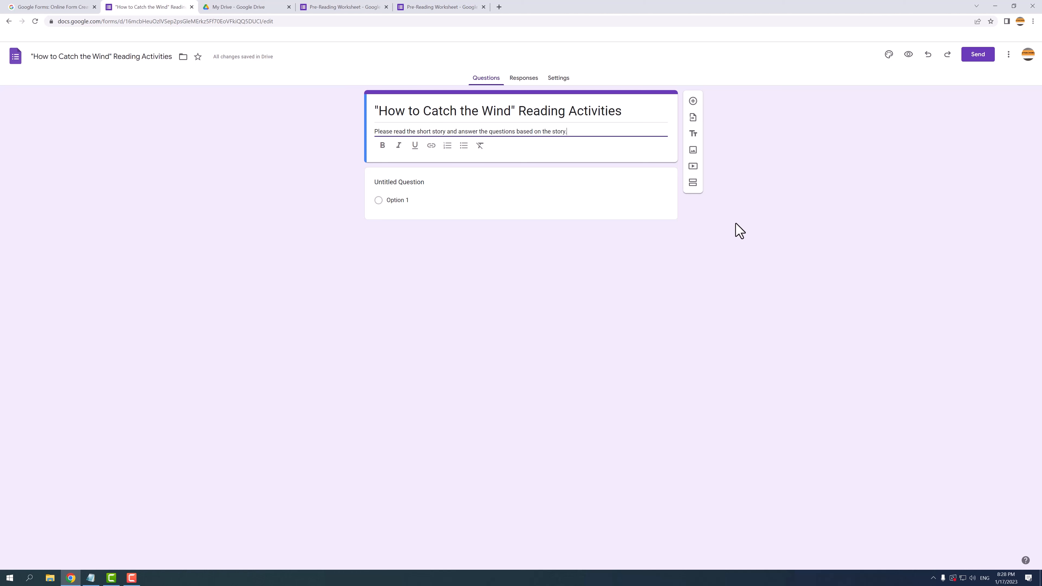
Step: Strip all formatting from the description 'Please read the short story and answer the questions based on the story.'
{"action": "triple_click", "coordinate": [621, 134]}
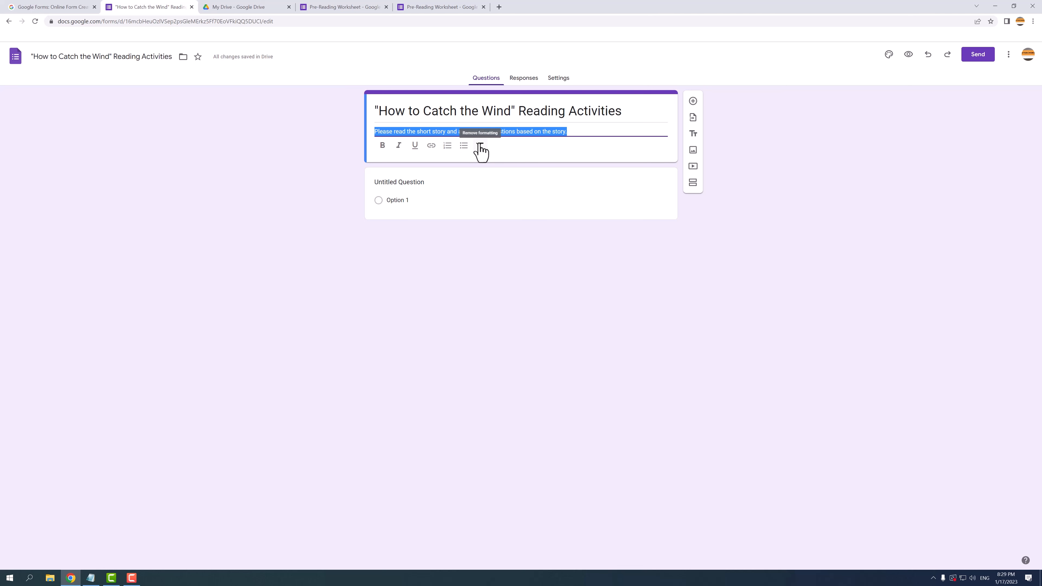
{"action": "left_click", "coordinate": [733, 223]}
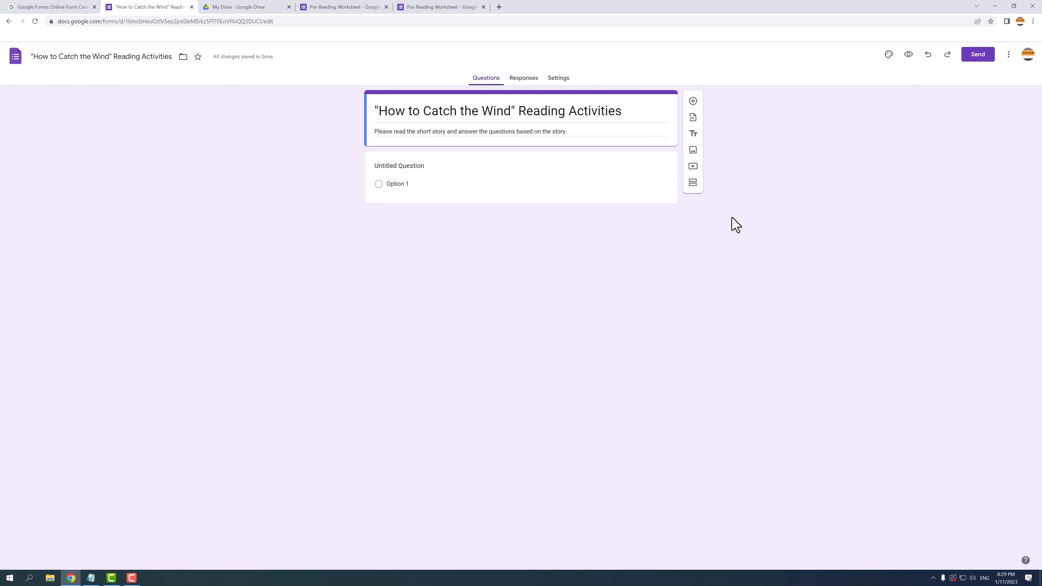
Step: Make the 'How to Catch the Wind' reading activities form a quiz in its settings
{"action": "left_click", "coordinate": [560, 79]}
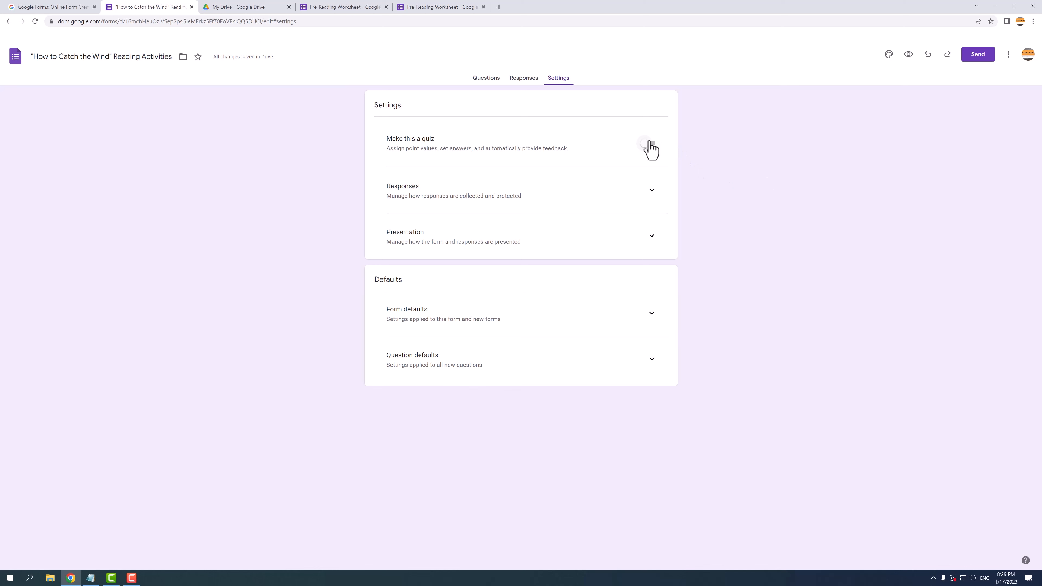
{"action": "left_click", "coordinate": [650, 146]}
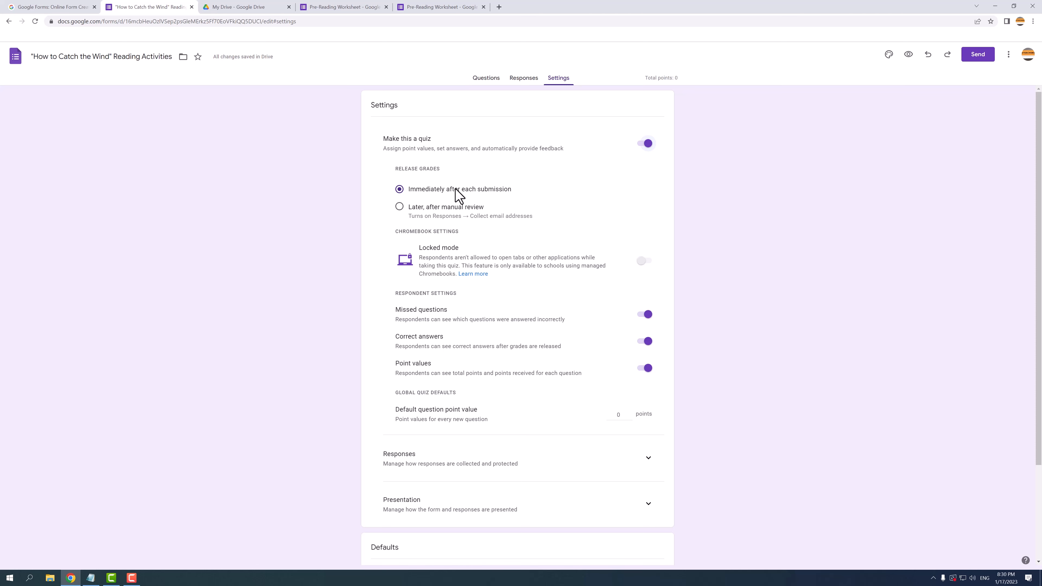
Step: Set quiz grade release to 'Later, after manual review'
{"action": "left_click", "coordinate": [455, 207]}
Step: In the Responses settings, set 'Send responders a copy' to 'When requested'
{"action": "scroll", "coordinate": [709, 466], "scroll_direction": "down", "scroll_amount": 3}
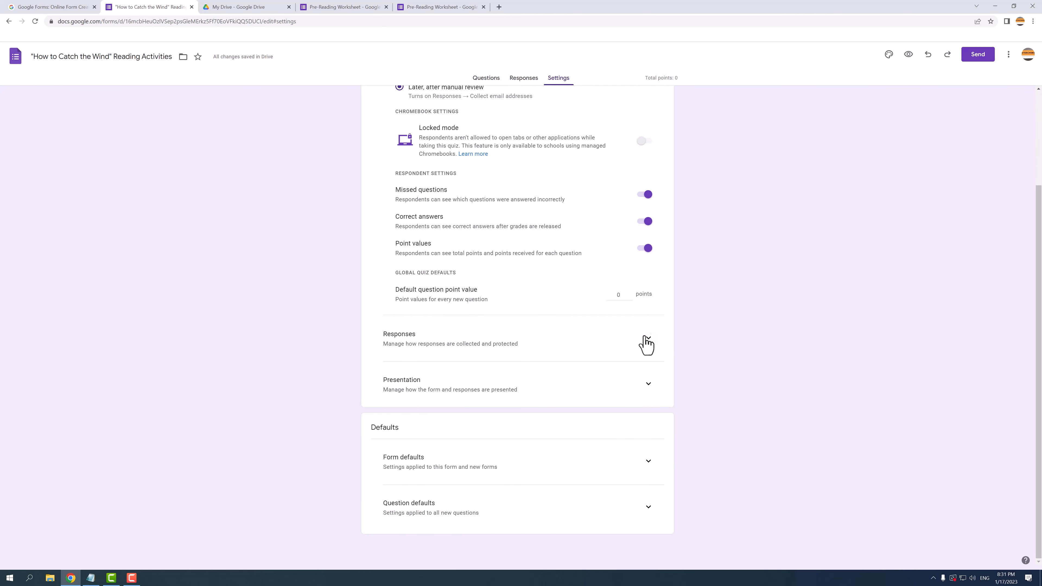
{"action": "left_click", "coordinate": [647, 338]}
{"action": "scroll", "coordinate": [702, 378], "scroll_direction": "down", "scroll_amount": 3}
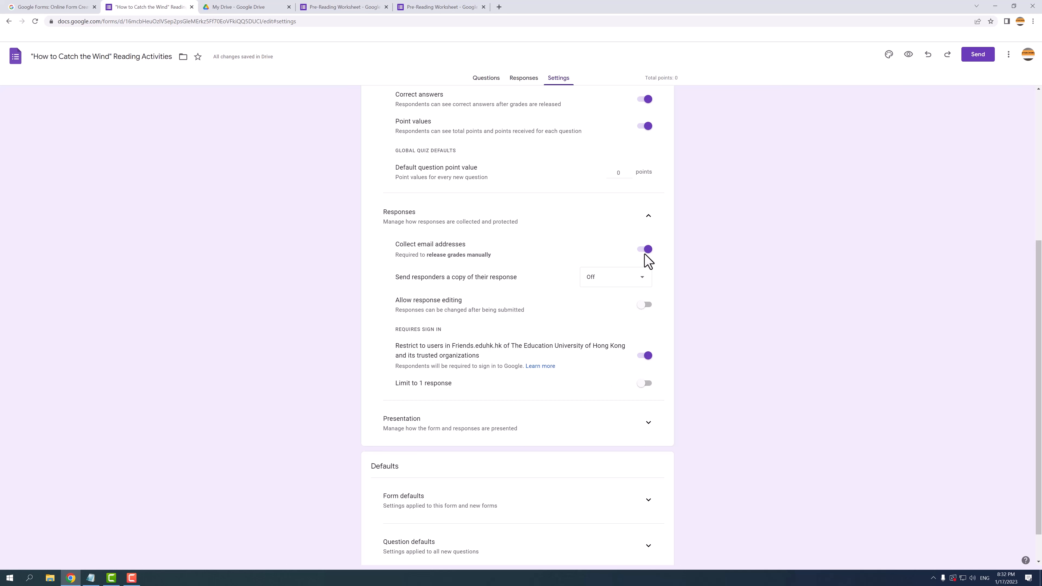
{"action": "left_click", "coordinate": [610, 281]}
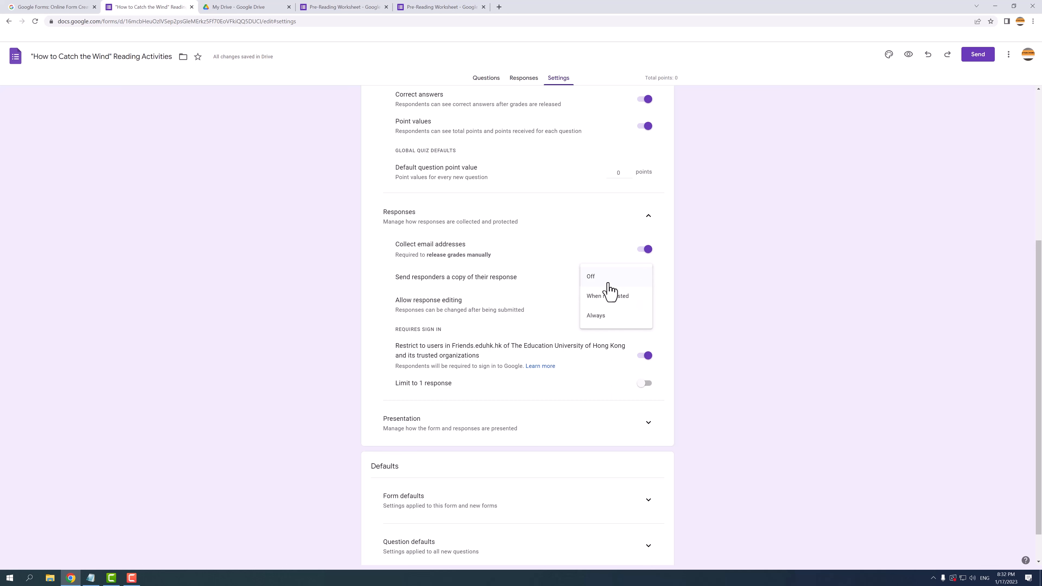
{"action": "left_click", "coordinate": [609, 296]}
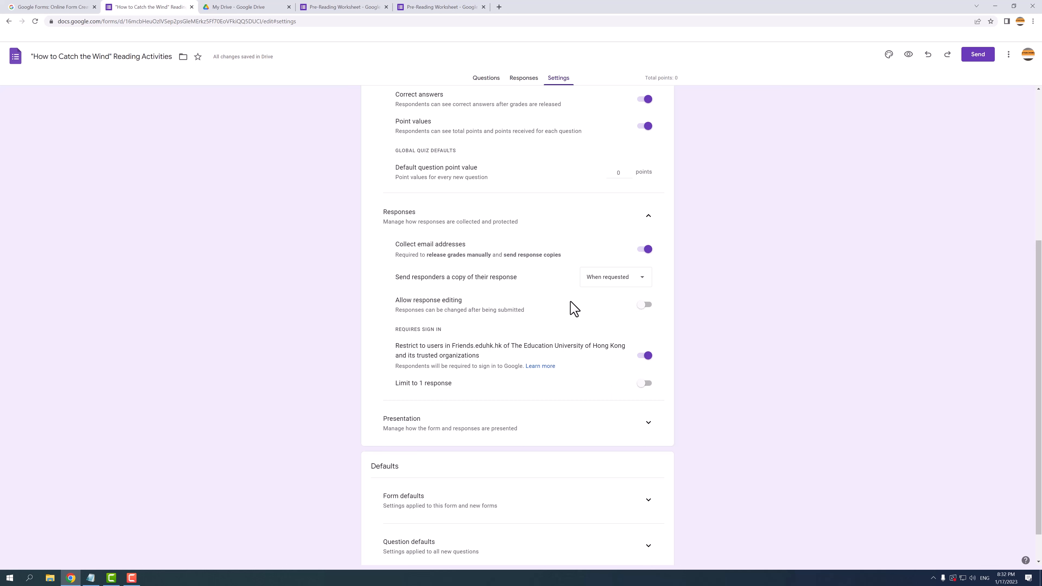
Step: Enable response editing, turn off the organization-only restriction, and limit each respondent to 1 response
{"action": "left_click", "coordinate": [647, 306]}
{"action": "left_click", "coordinate": [648, 358]}
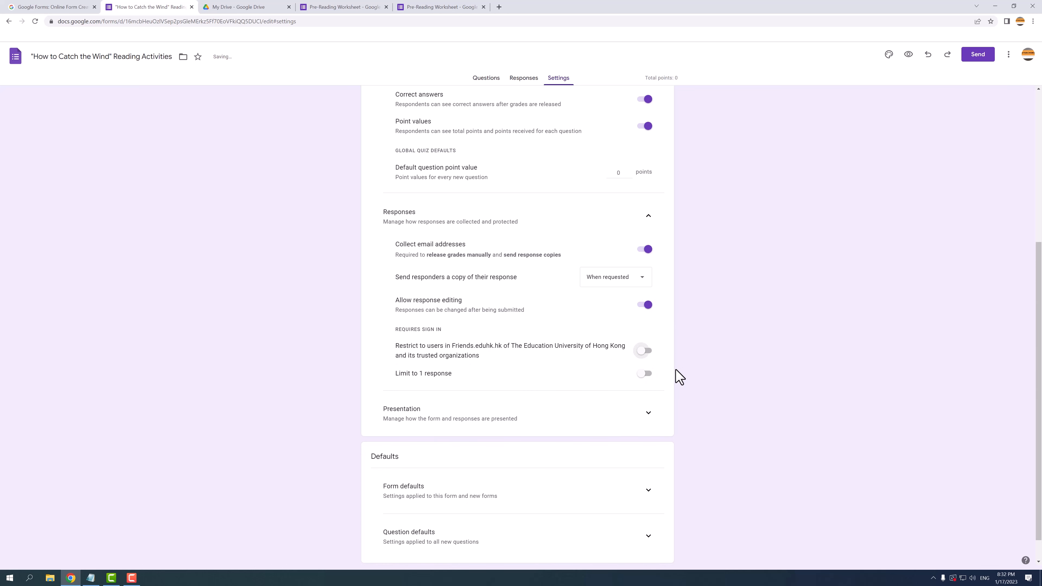
{"action": "left_click", "coordinate": [643, 376]}
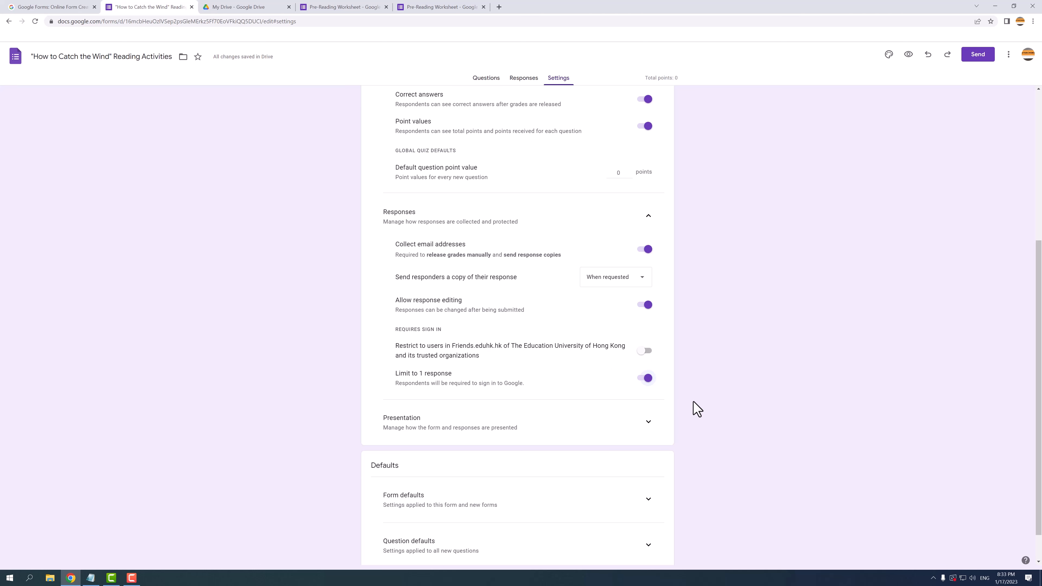
{"action": "scroll", "coordinate": [696, 409], "scroll_direction": "down", "scroll_amount": 1}
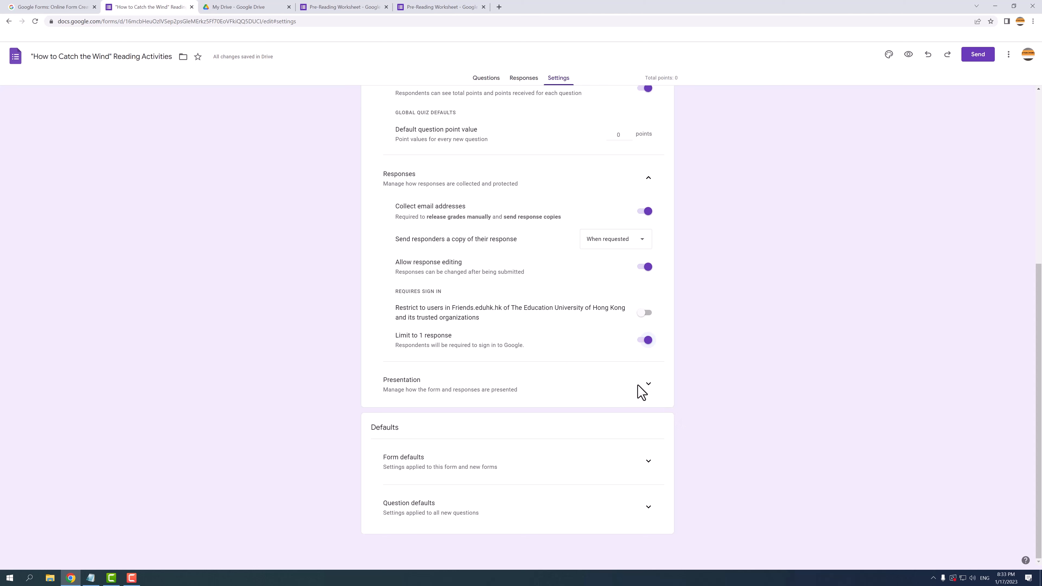
Step: Turn on Show progress bar and Shuffle question order, keeping the default confirmation message
{"action": "left_click", "coordinate": [649, 386]}
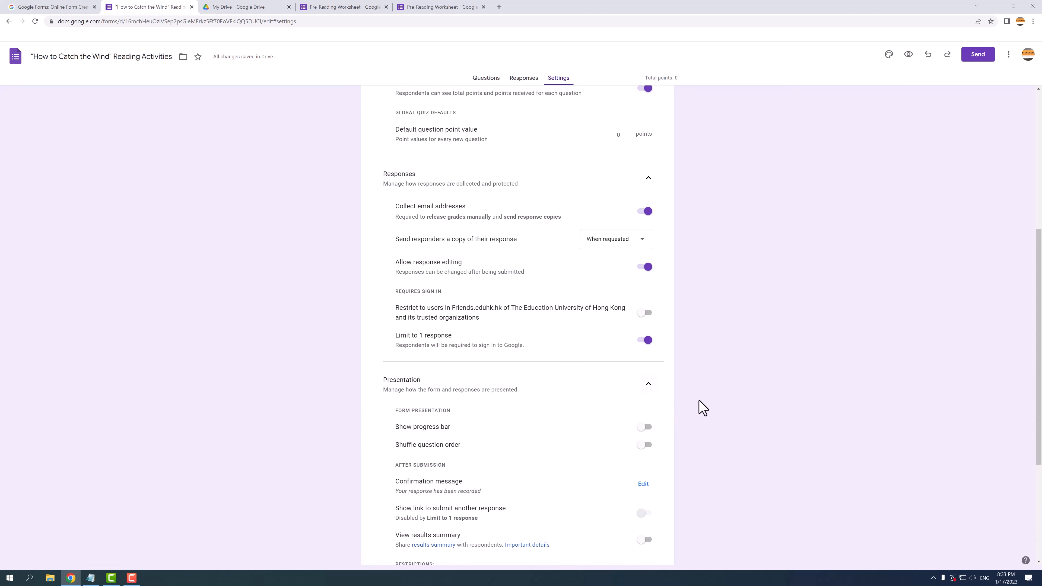
{"action": "scroll", "coordinate": [702, 408], "scroll_direction": "down", "scroll_amount": 5}
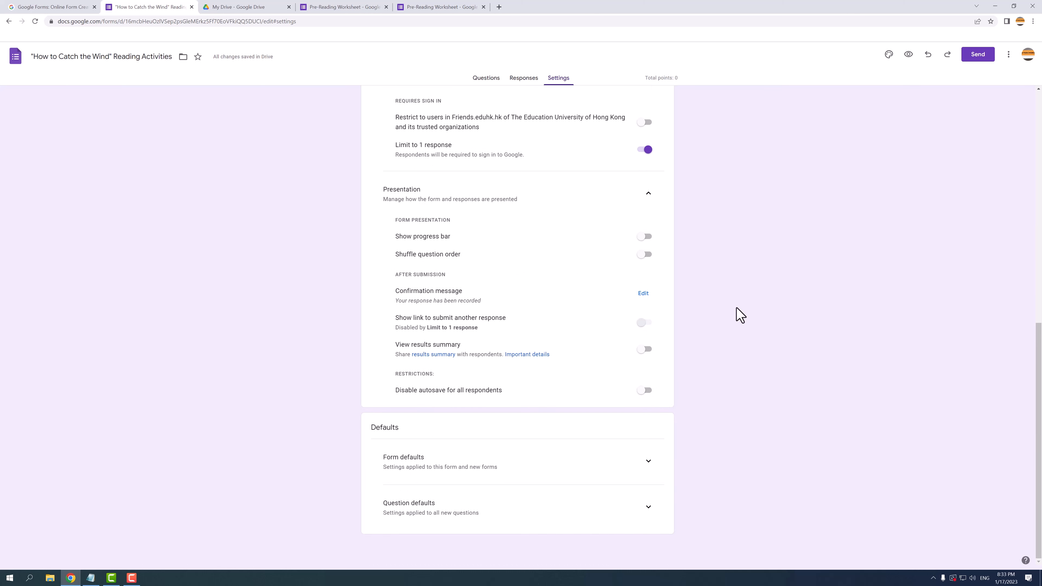
{"action": "left_click", "coordinate": [646, 237]}
{"action": "left_click", "coordinate": [645, 256]}
{"action": "left_click", "coordinate": [643, 294]}
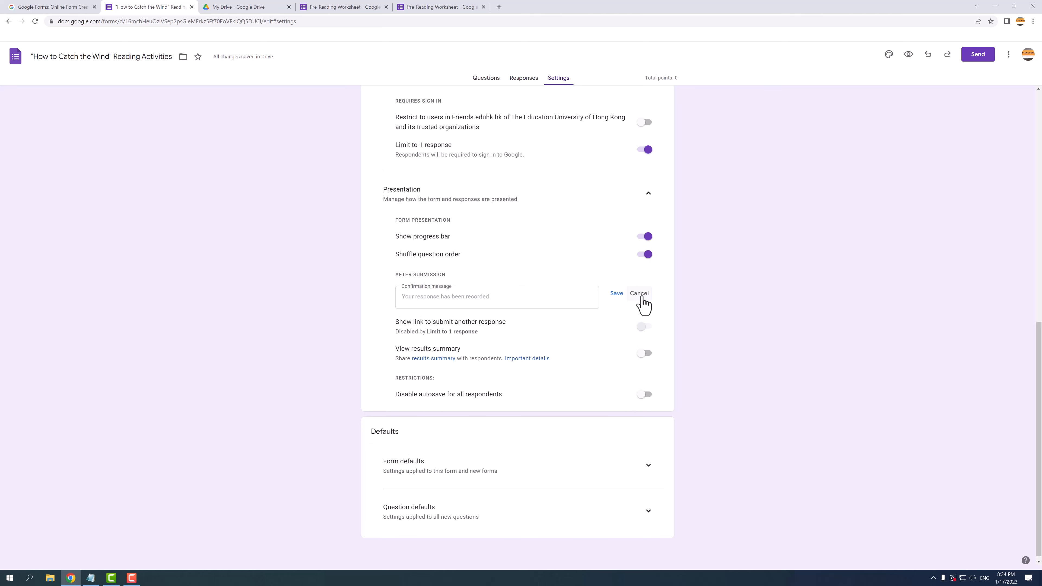
{"action": "left_click", "coordinate": [639, 293]}
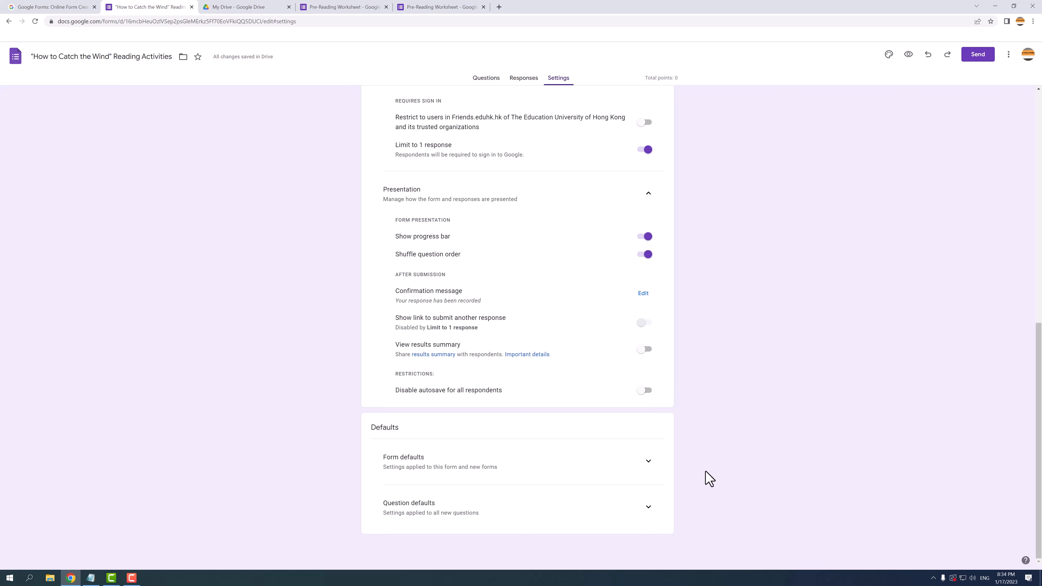
Step: Review the Form defaults and Question defaults settings, then return to the question editor
{"action": "left_click", "coordinate": [648, 466]}
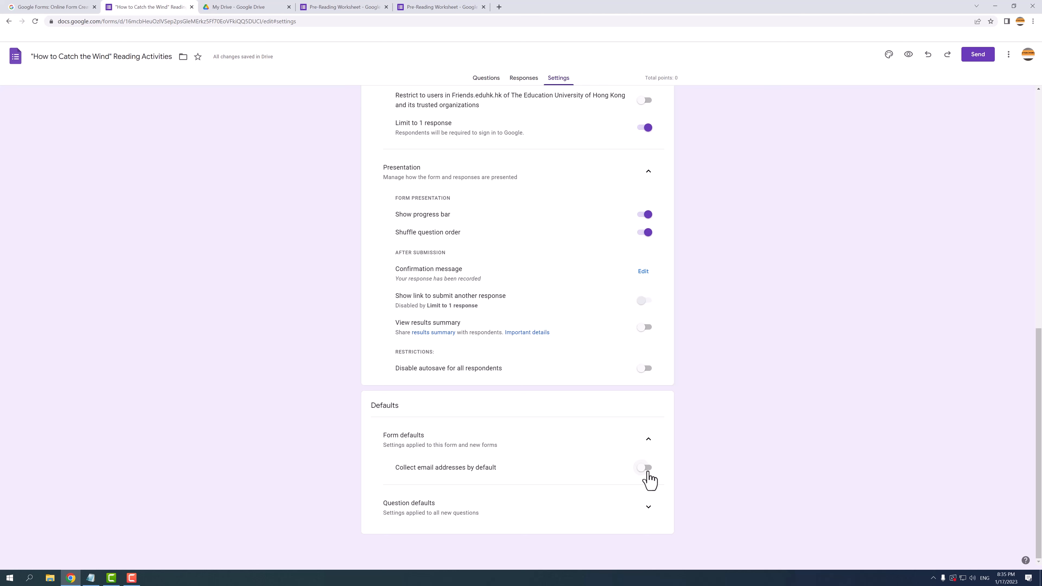
{"action": "left_click", "coordinate": [647, 509]}
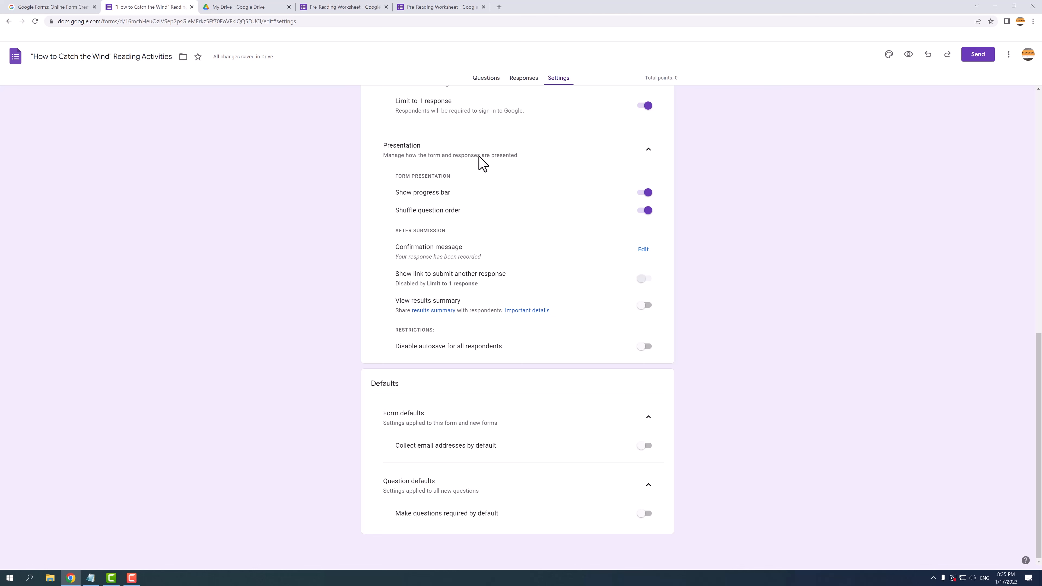
{"action": "left_click", "coordinate": [486, 78]}
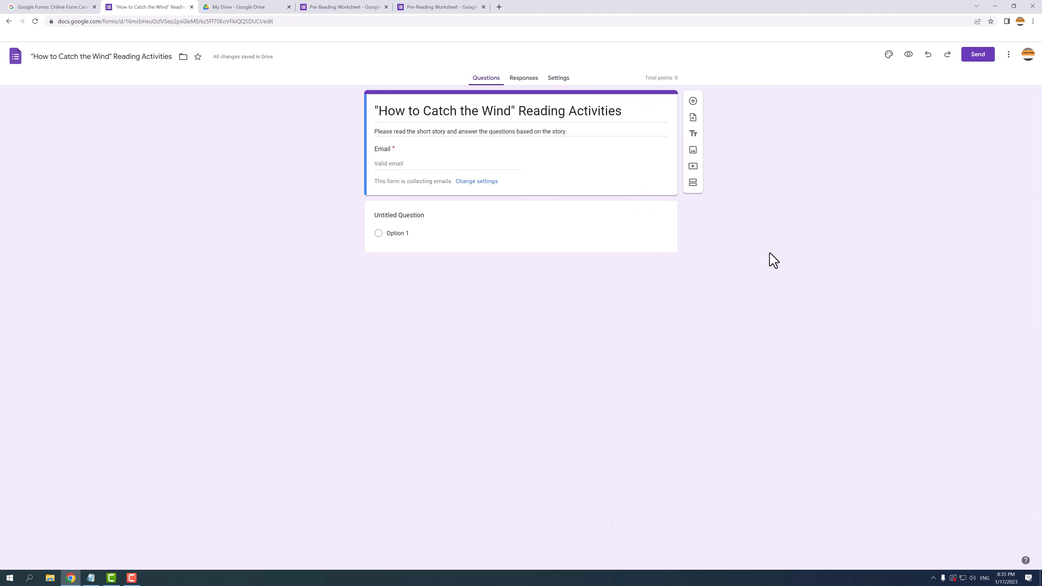
Step: Make the first question a required short-answer question titled 'Complete Name'
{"action": "left_click", "coordinate": [398, 216]}
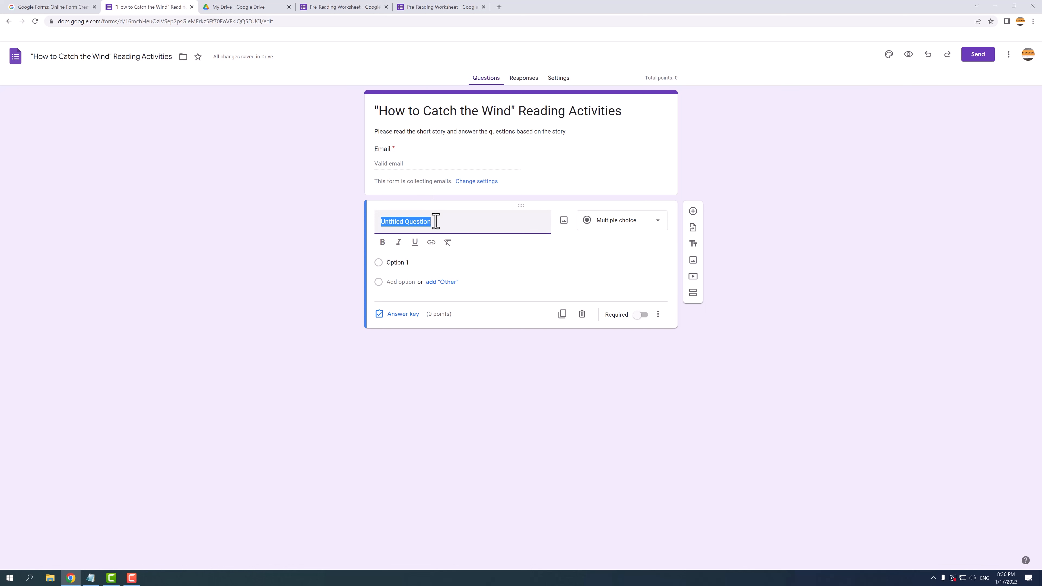
{"action": "type", "text": "Complete Name"}
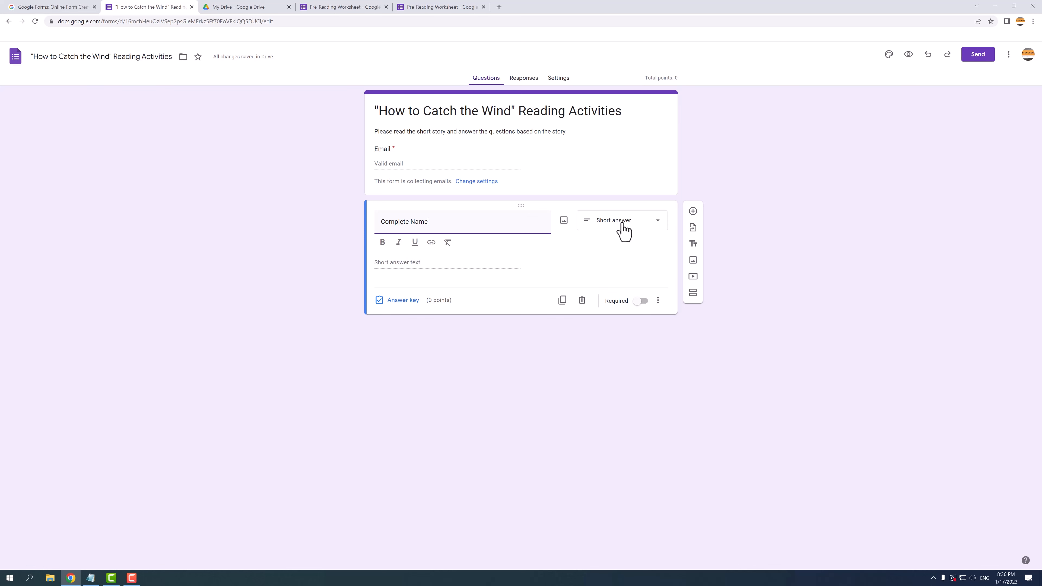
{"action": "left_click", "coordinate": [640, 301]}
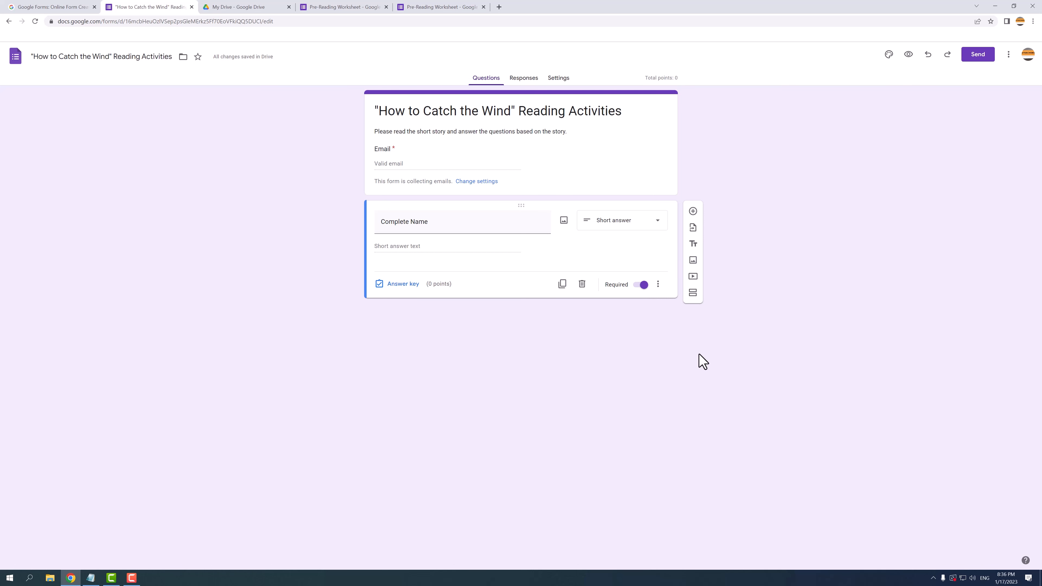
Step: Add a new question below 'Complete Name' and begin inserting an image into it
{"action": "left_click", "coordinate": [693, 211]}
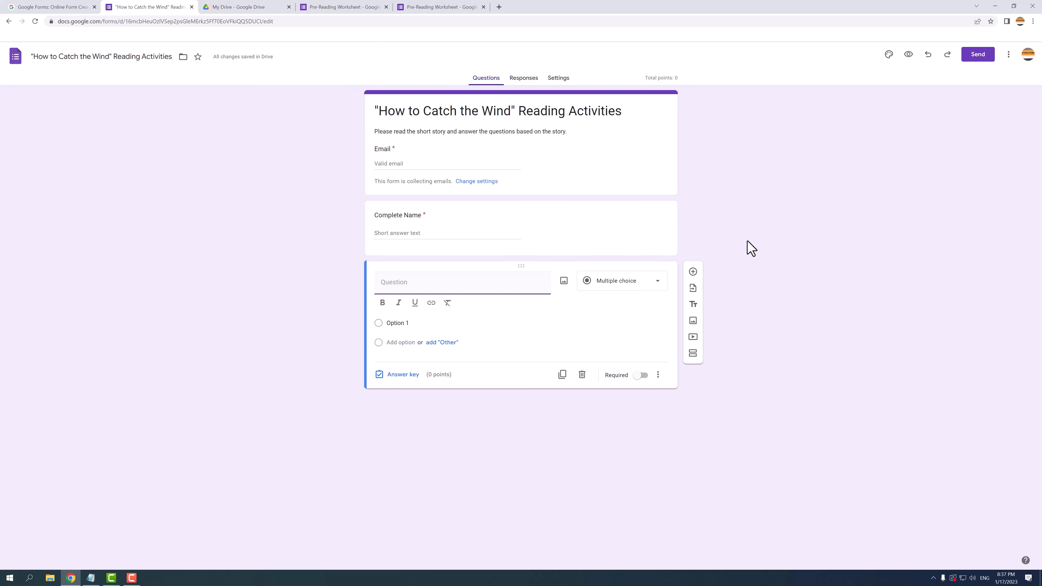
{"action": "left_click", "coordinate": [563, 282]}
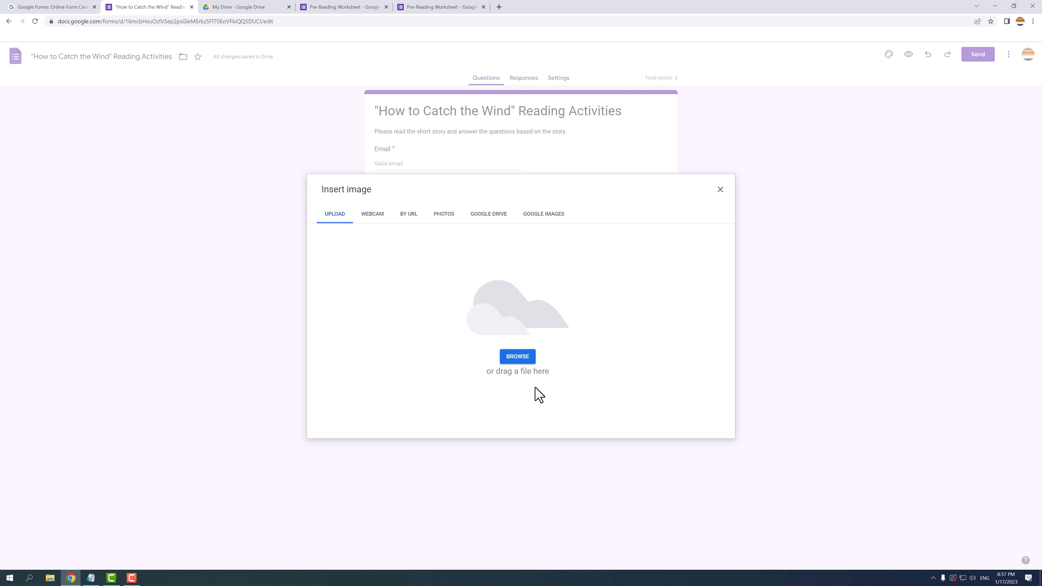
Step: Upload the Wind 01 kite-flying illustration into the new question and bring up its image options
{"action": "left_click", "coordinate": [519, 357]}
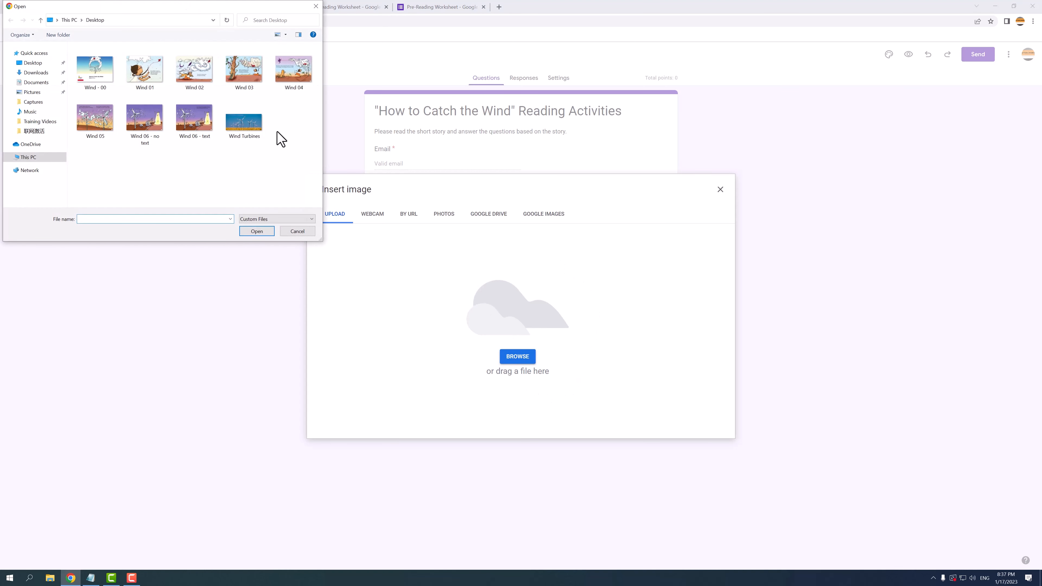
{"action": "left_click", "coordinate": [150, 78]}
{"action": "left_click", "coordinate": [258, 232]}
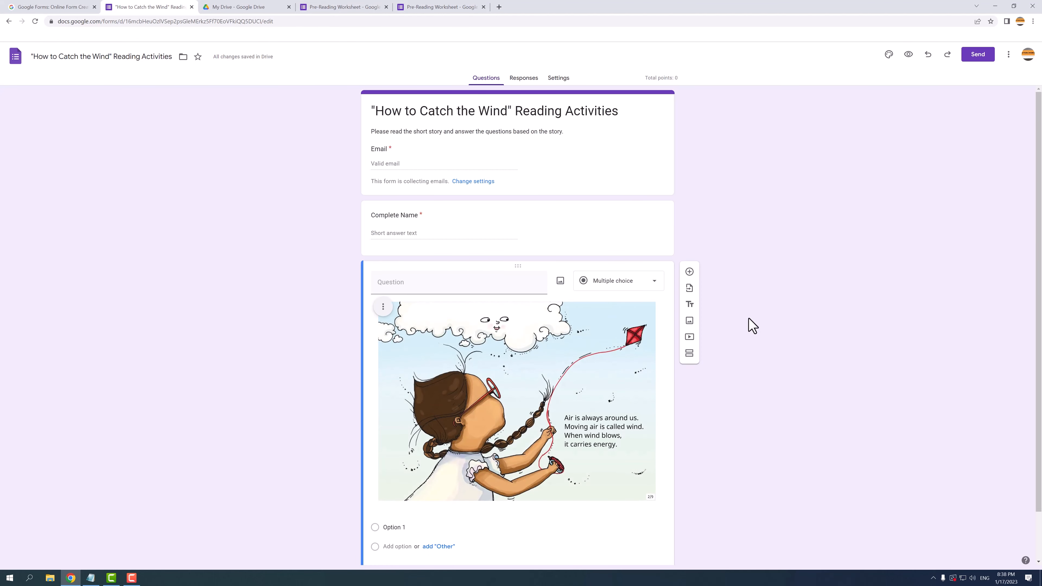
{"action": "scroll", "coordinate": [747, 320], "scroll_direction": "down", "scroll_amount": 2}
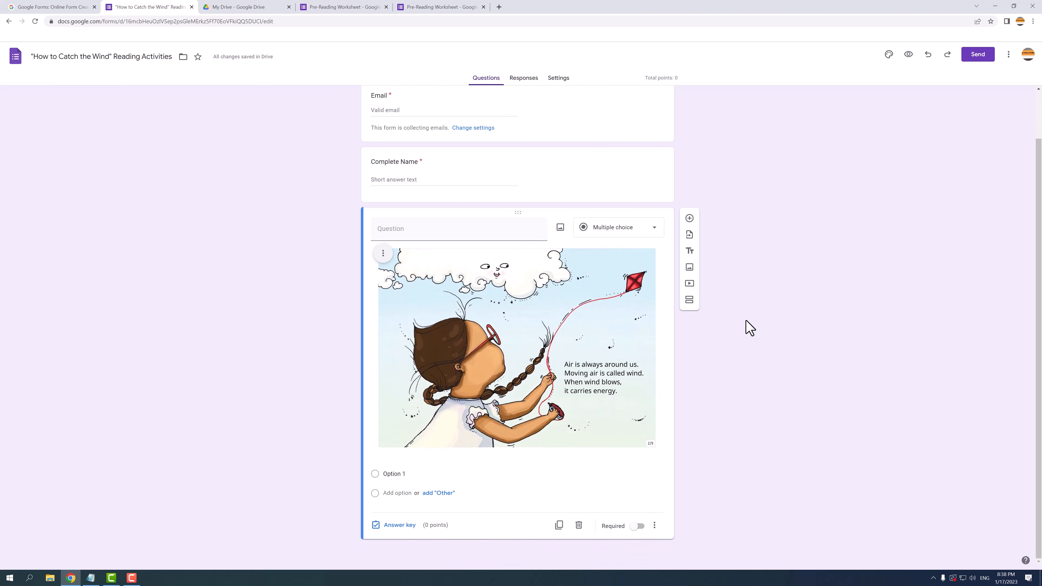
{"action": "left_click", "coordinate": [383, 253]}
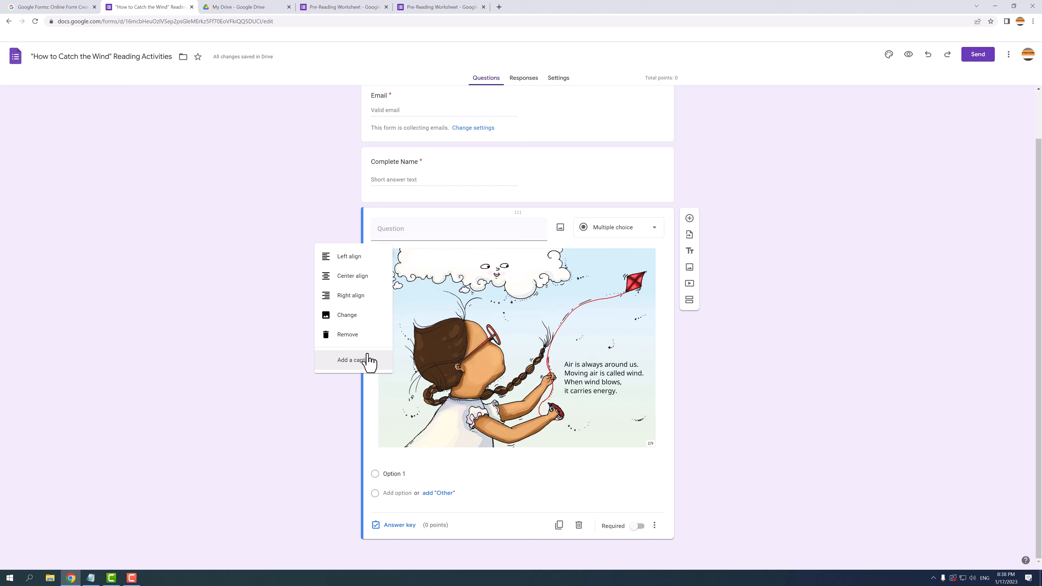
Step: Center-align the kite illustration within the question card, then place the cursor in the Question field
{"action": "left_click", "coordinate": [359, 278]}
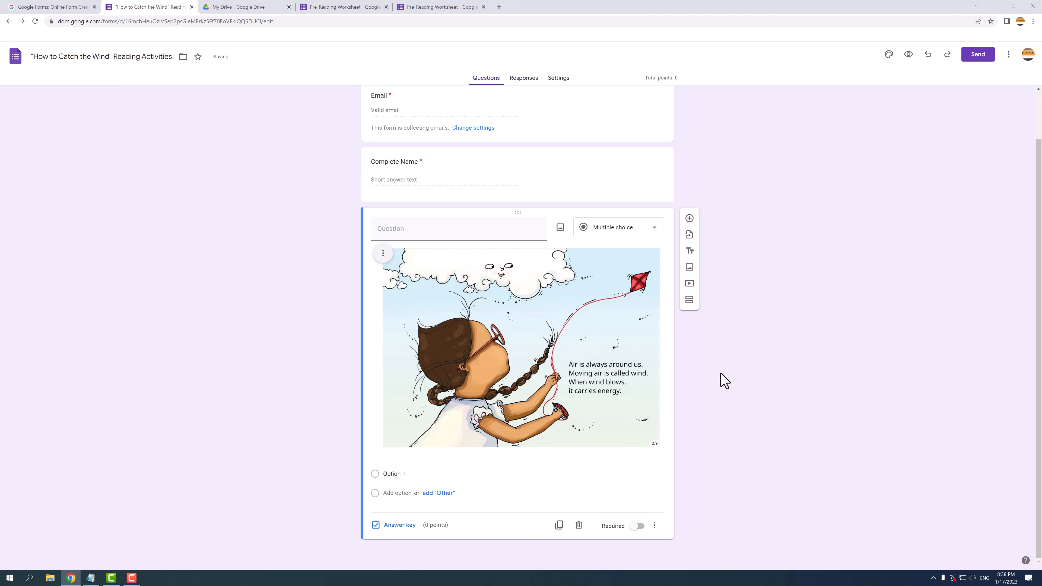
{"action": "left_click", "coordinate": [436, 232]}
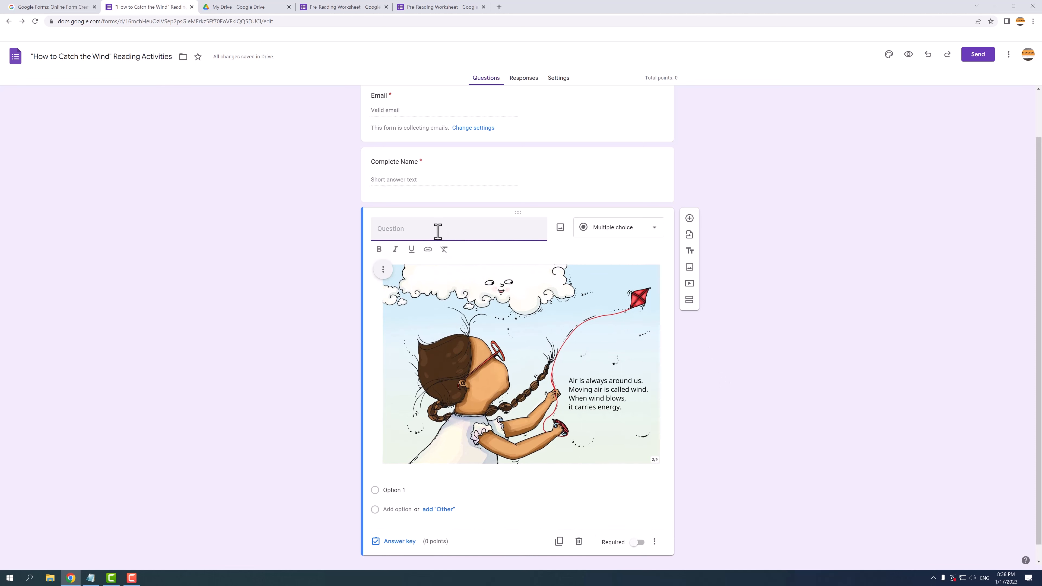
Step: Enter the question 'What does the wind carry when it blows?' with options magic, power and electricity
{"action": "type", "text": "What does the wind carry when it blows?"}
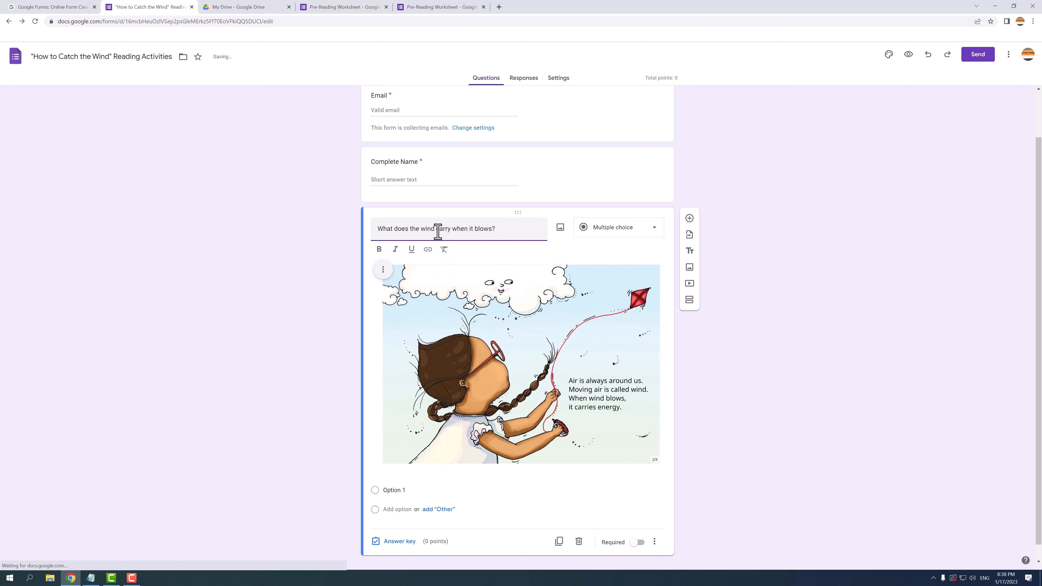
{"action": "left_click", "coordinate": [740, 318]}
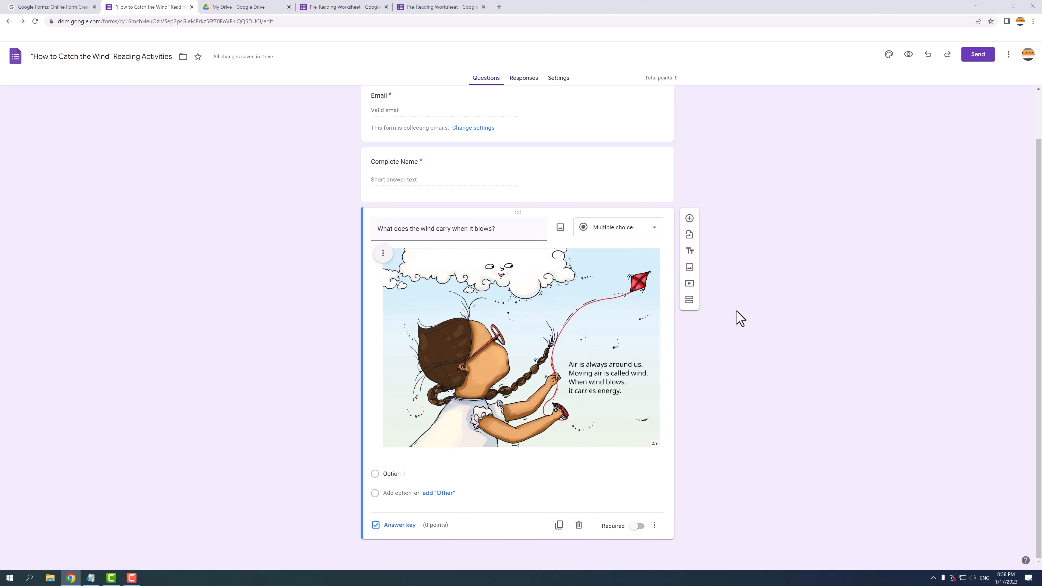
{"action": "left_click", "coordinate": [404, 473]}
{"action": "type", "text": "magic"}
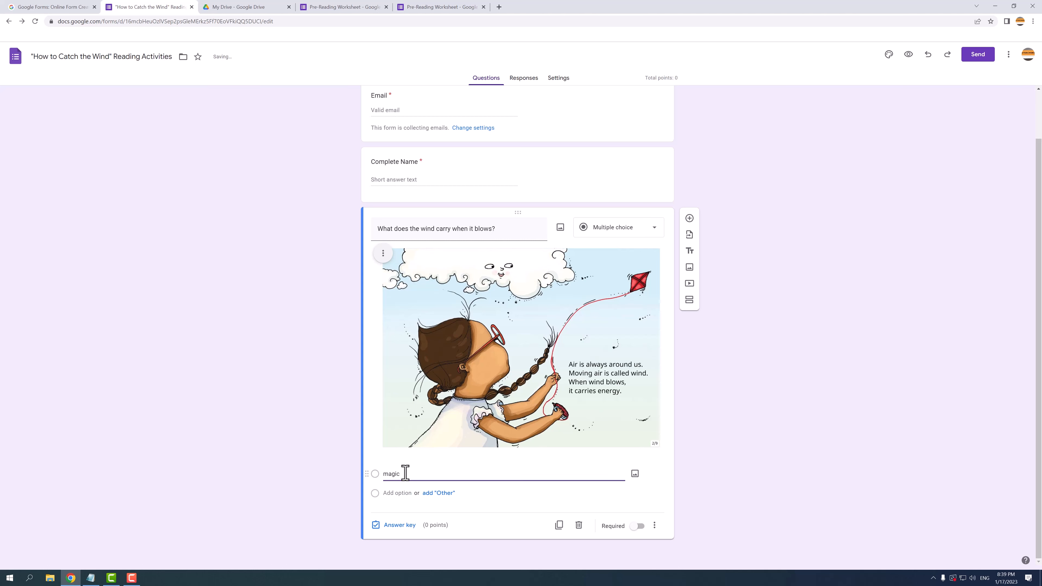
{"action": "left_click", "coordinate": [397, 493]}
{"action": "type", "text": "power"}
{"action": "left_click", "coordinate": [399, 513]}
{"action": "type", "text": "electricity"}
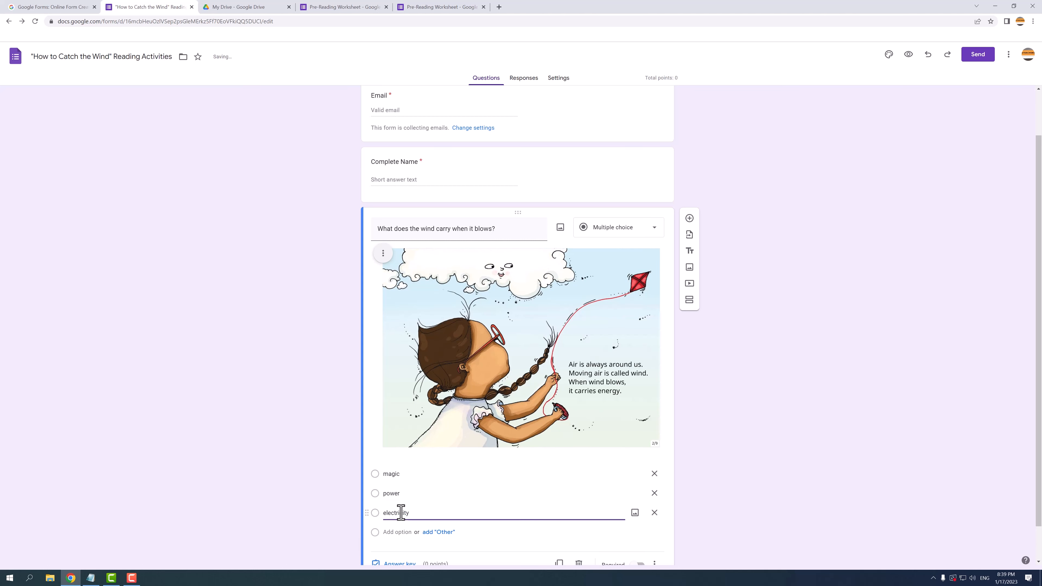
{"action": "left_click", "coordinate": [697, 451]}
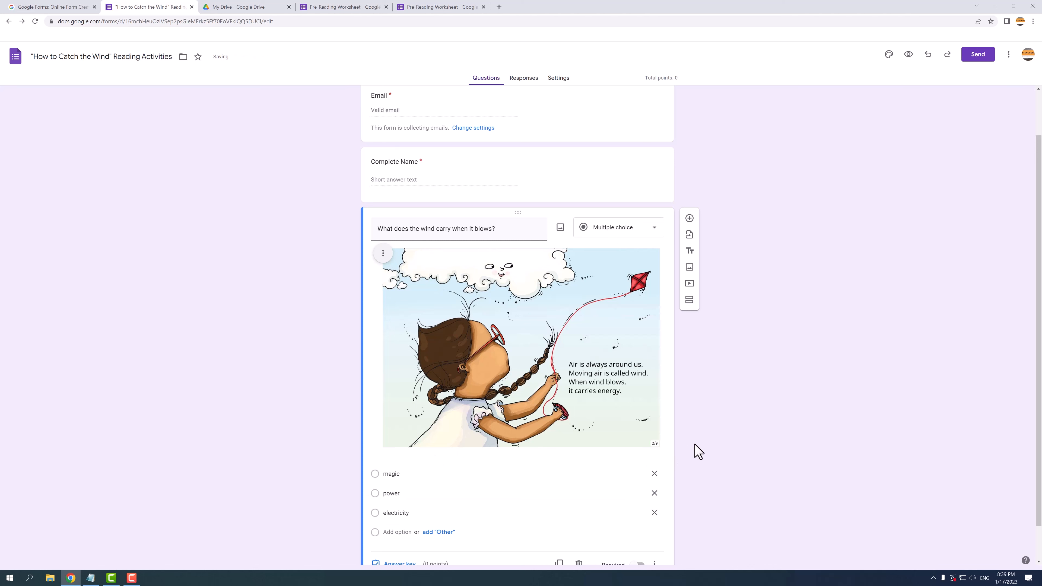
{"action": "scroll", "coordinate": [698, 451], "scroll_direction": "down", "scroll_amount": 1}
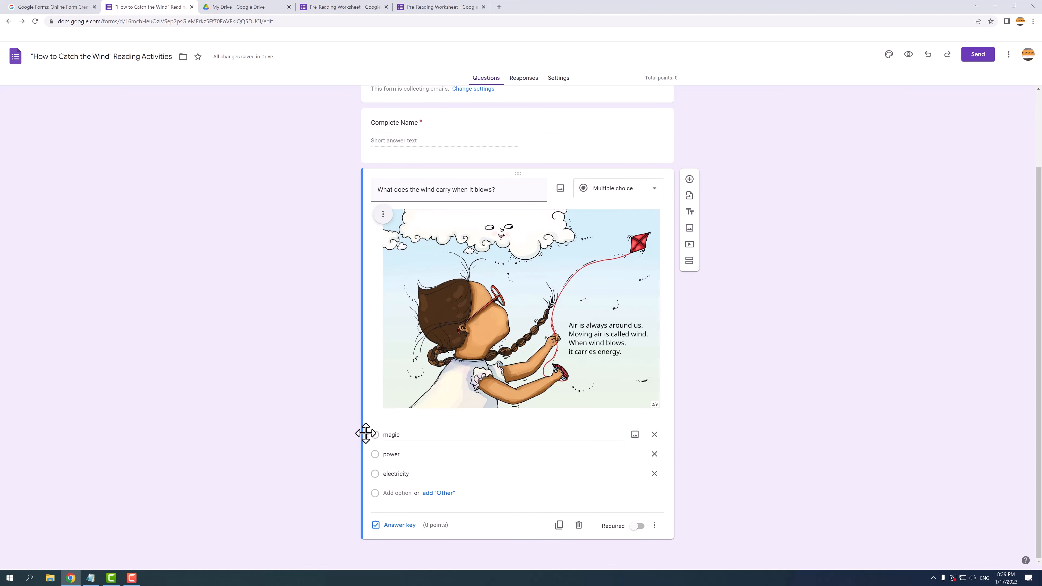
Step: Drag the magic option below power so the options read power, magic, electricity
{"action": "left_click_drag", "start_coordinate": [366, 434], "coordinate": [369, 459]}
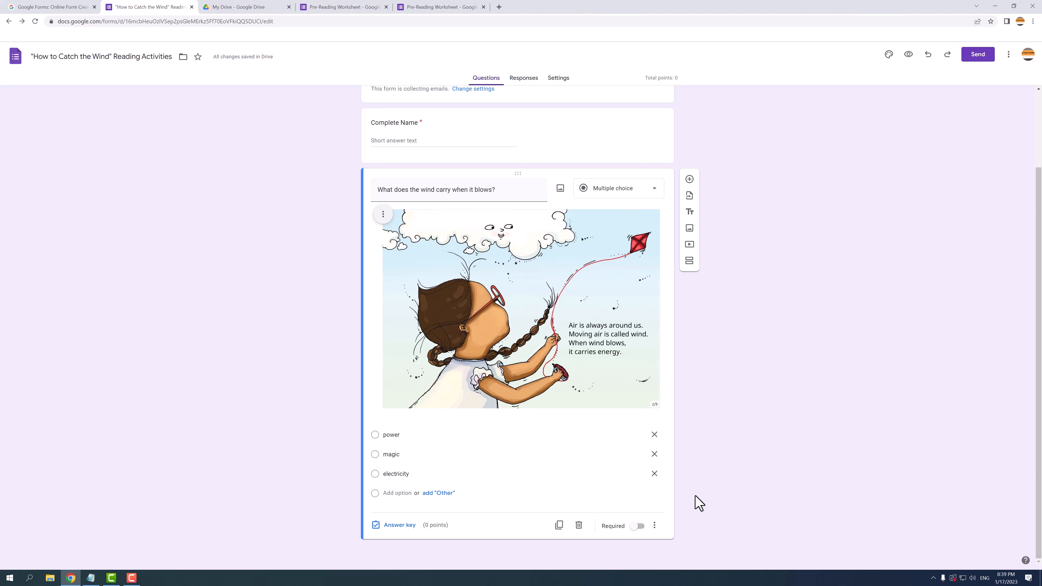
Step: In the answer key, assign 5 points with power as the correct answer
{"action": "left_click", "coordinate": [395, 526]}
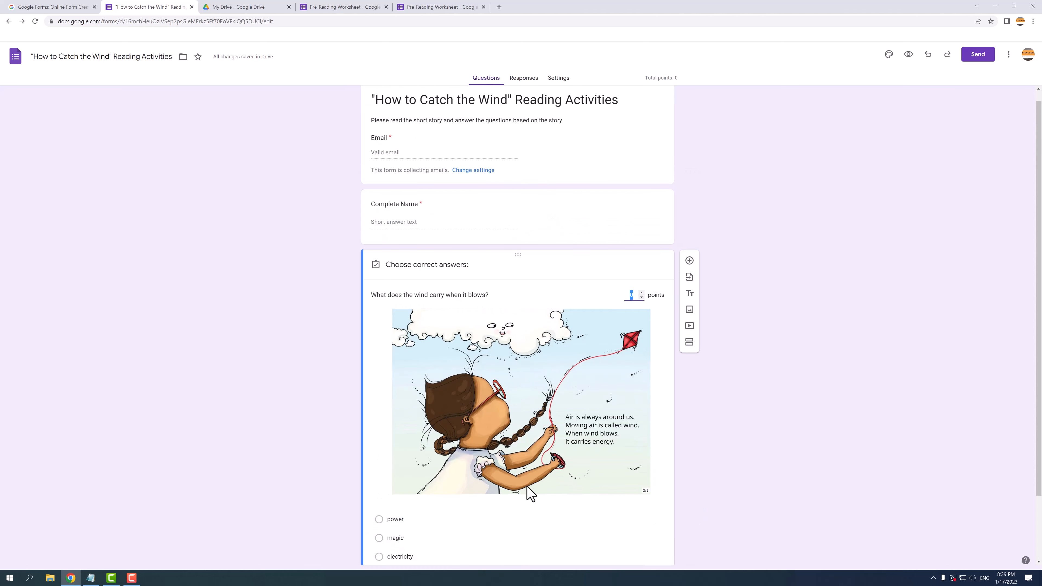
{"action": "type", "text": "5"}
{"action": "scroll", "coordinate": [578, 521], "scroll_direction": "down", "scroll_amount": 2}
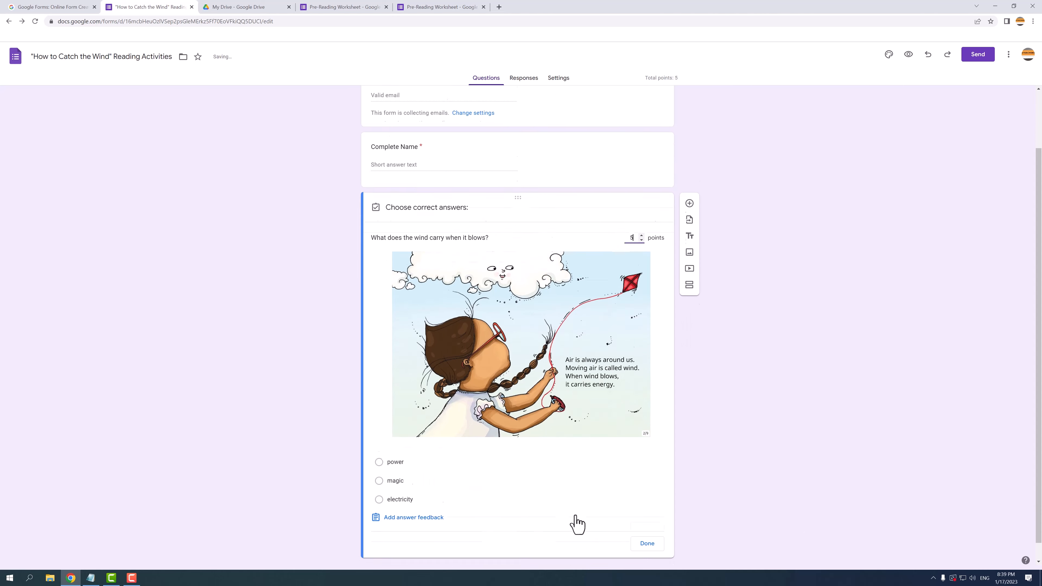
{"action": "left_click", "coordinate": [400, 445]}
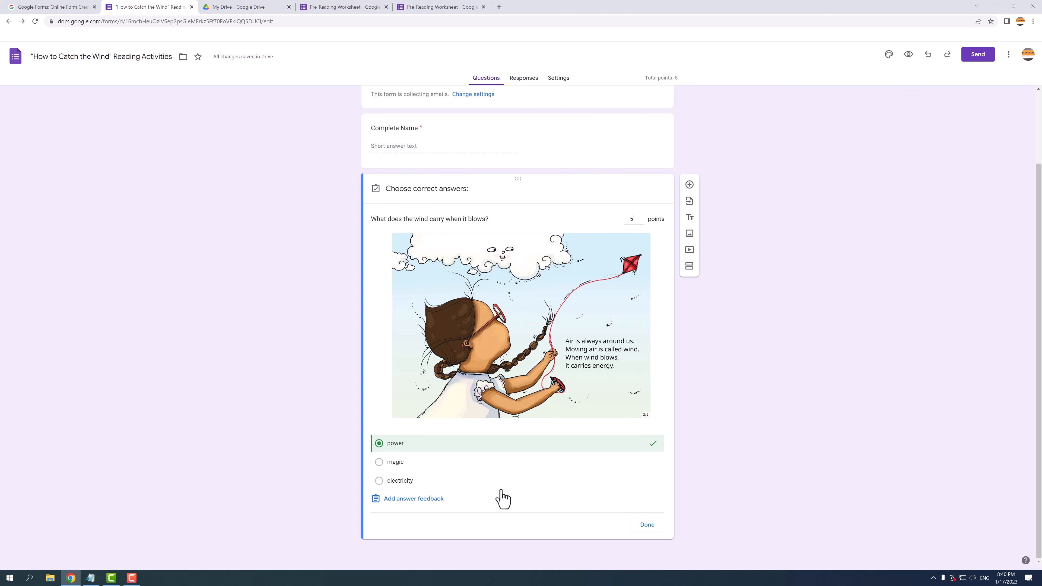
{"action": "left_click", "coordinate": [419, 498]}
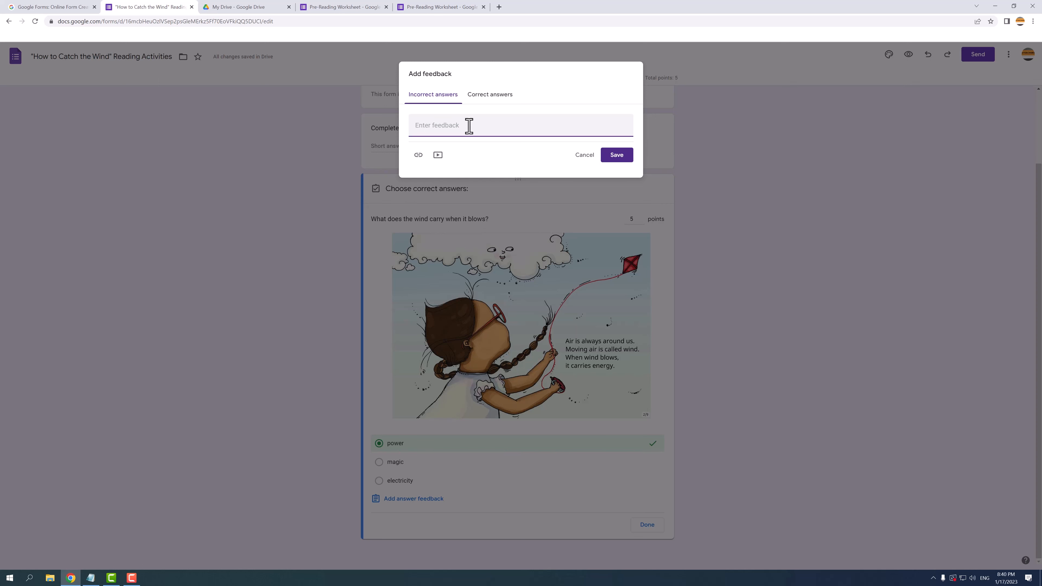
Step: Save incorrect-answer feedback 'Please explore the meanigs in the dictionary.' with a Dictionary link to dictionary.com
{"action": "type", "text": "Please explore the meanigs in the dictionary."}
{"action": "left_click", "coordinate": [535, 98]}
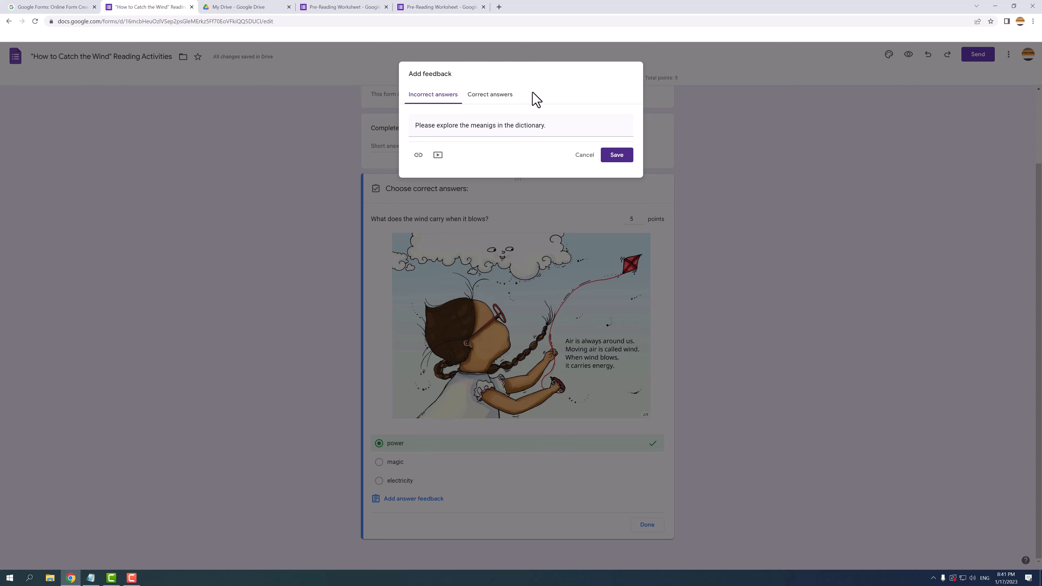
{"action": "left_click", "coordinate": [418, 155]}
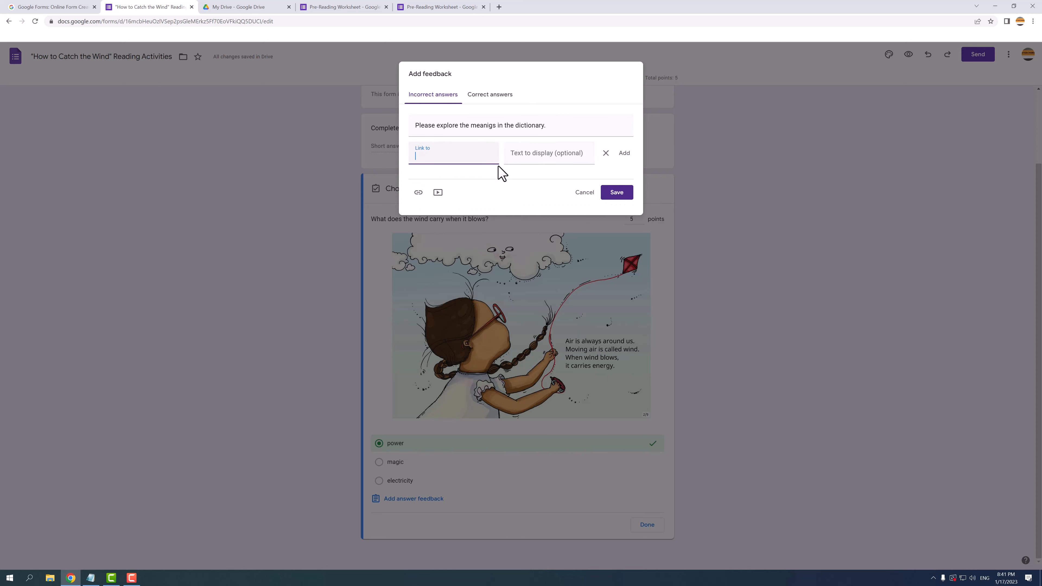
{"action": "type", "text": "dictionary.com"}
{"action": "left_click", "coordinate": [569, 158]}
{"action": "type", "text": "Dictionary"}
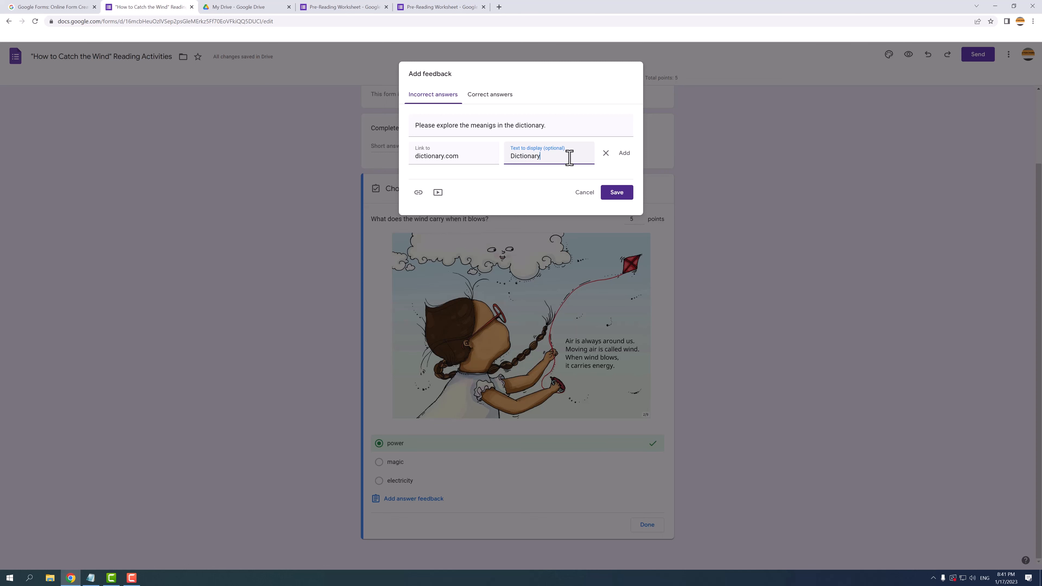
{"action": "left_click", "coordinate": [624, 154]}
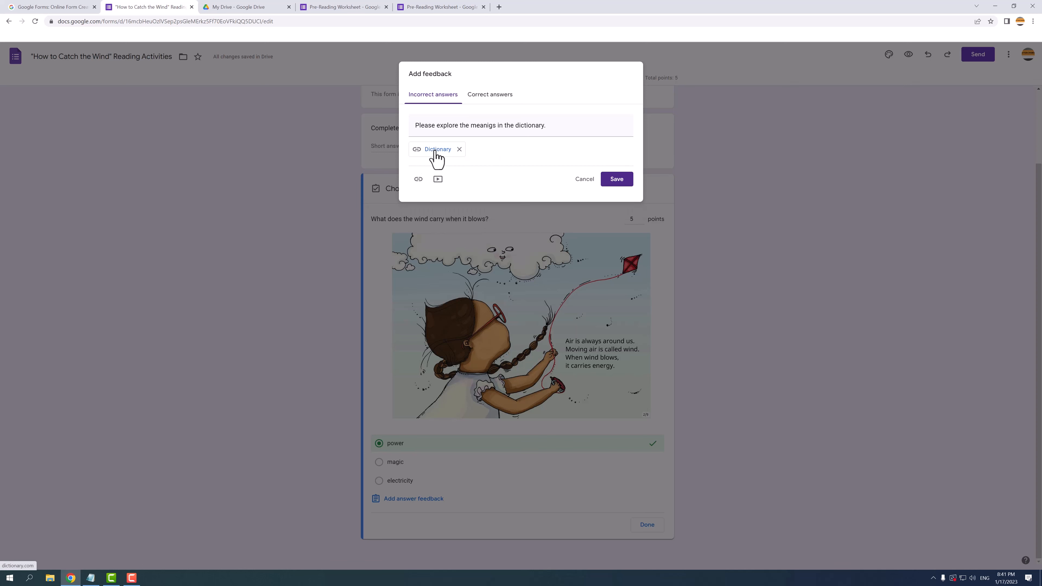
{"action": "left_click", "coordinate": [614, 180]}
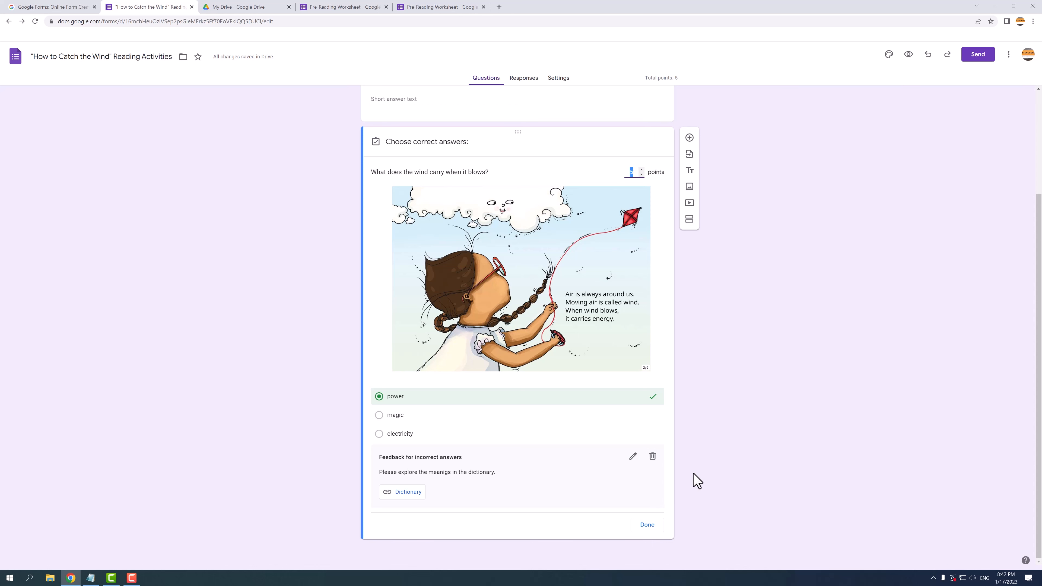
Step: Make the wind-carry question required and shuffle its answer option order
{"action": "left_click", "coordinate": [649, 525]}
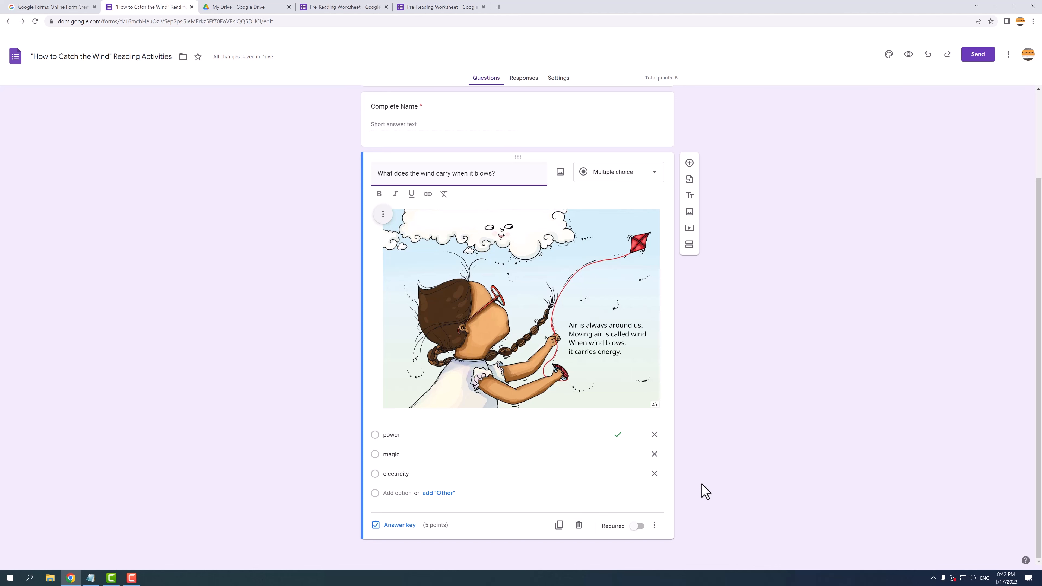
{"action": "left_click", "coordinate": [638, 527]}
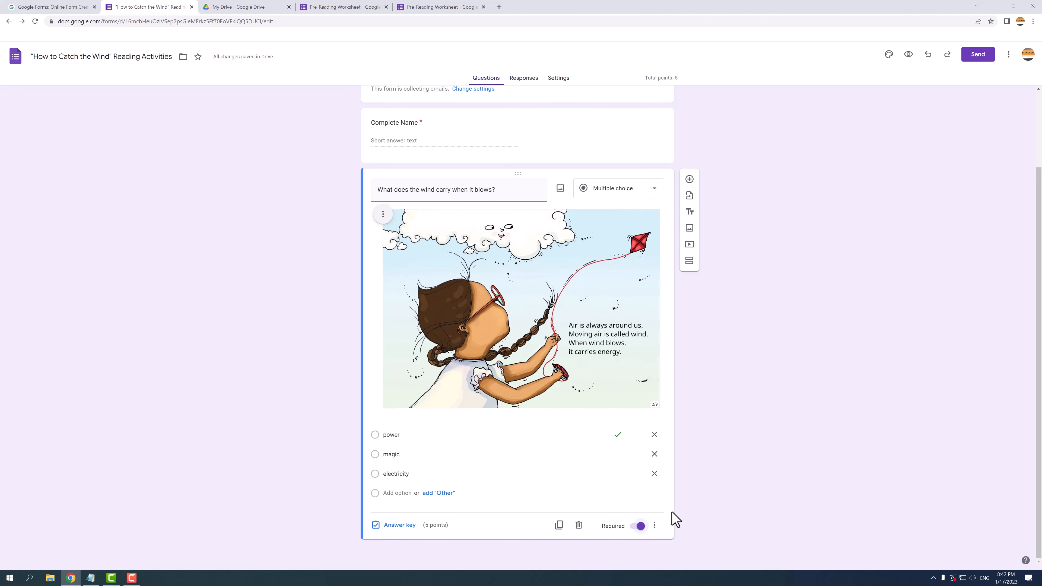
{"action": "left_click", "coordinate": [656, 526]}
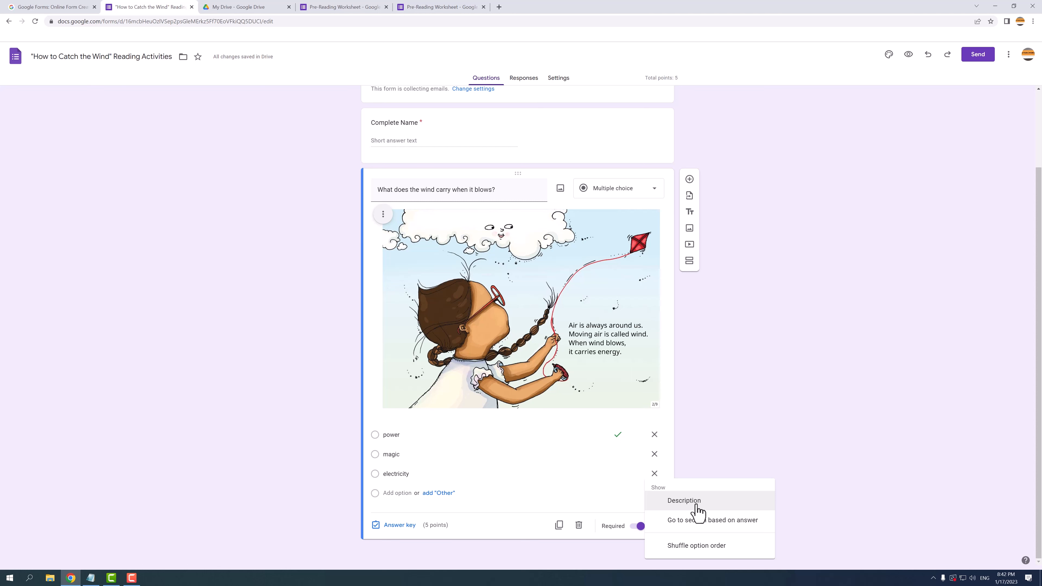
{"action": "left_click", "coordinate": [696, 547]}
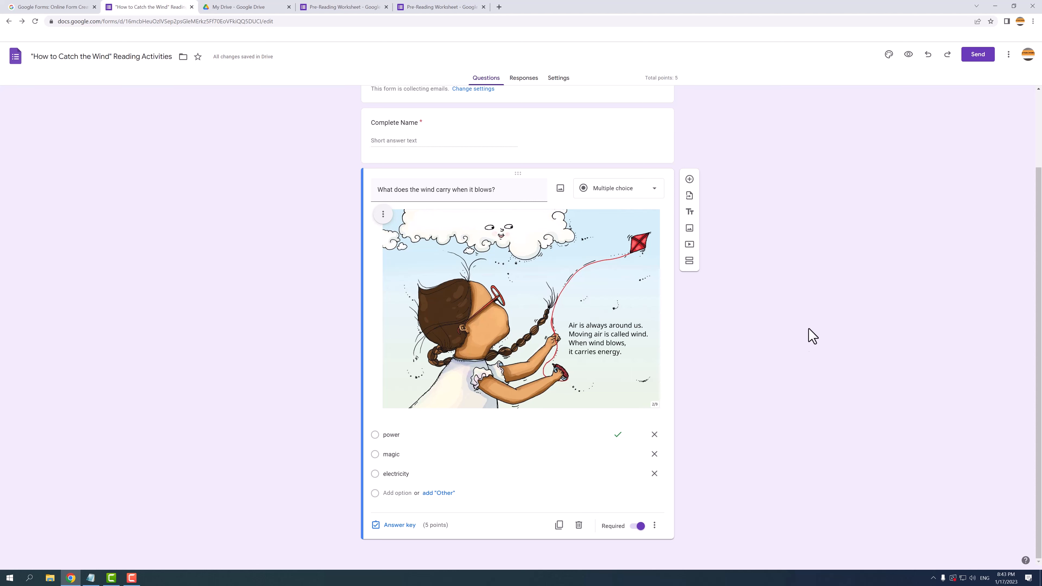
{"action": "left_click", "coordinate": [691, 180]}
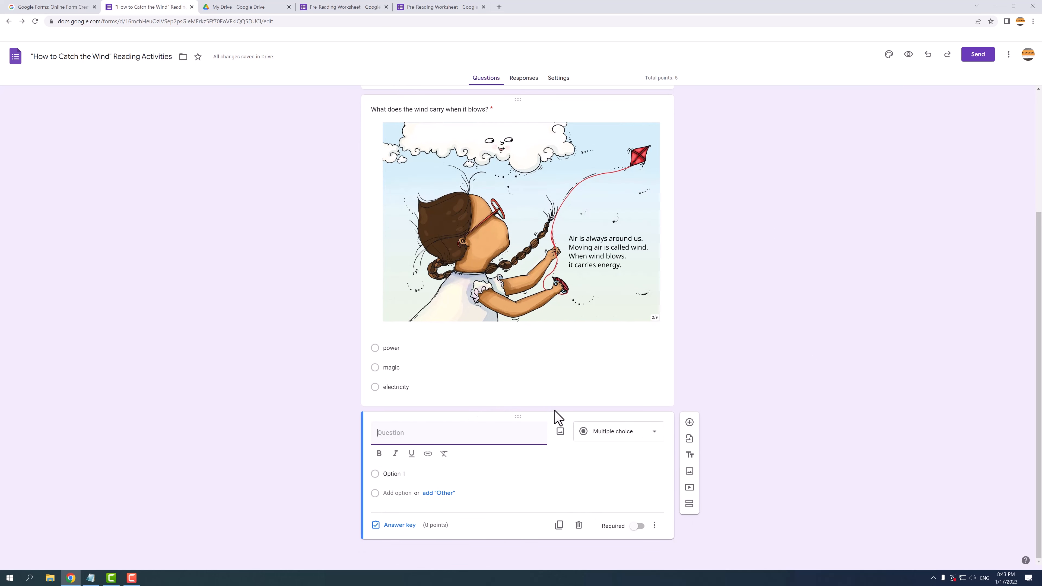
Step: Insert the Wind 02 picture of a dog and a wind-lifted kite into the new question
{"action": "left_click", "coordinate": [560, 430]}
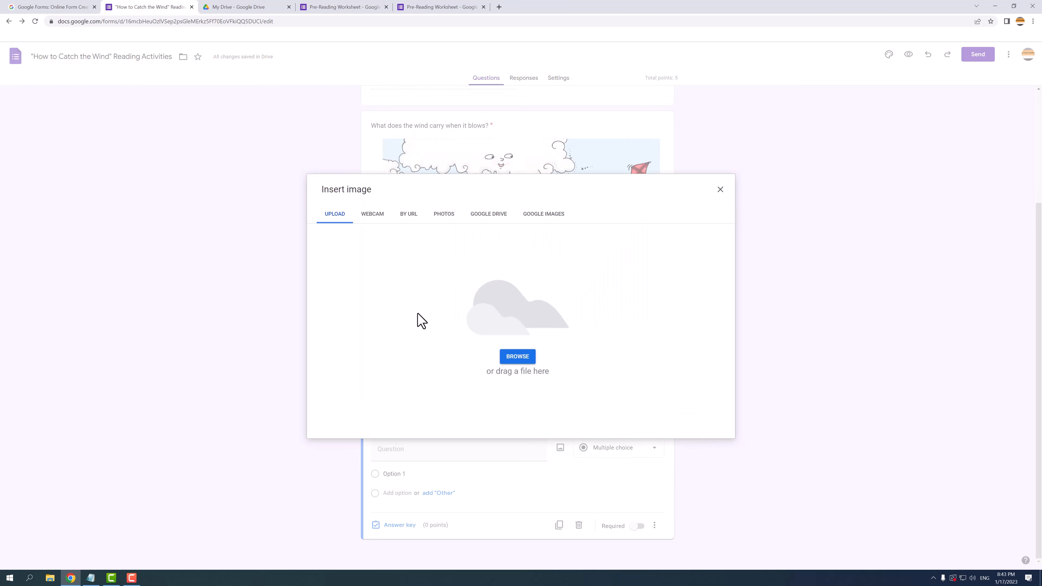
{"action": "left_click", "coordinate": [513, 357]}
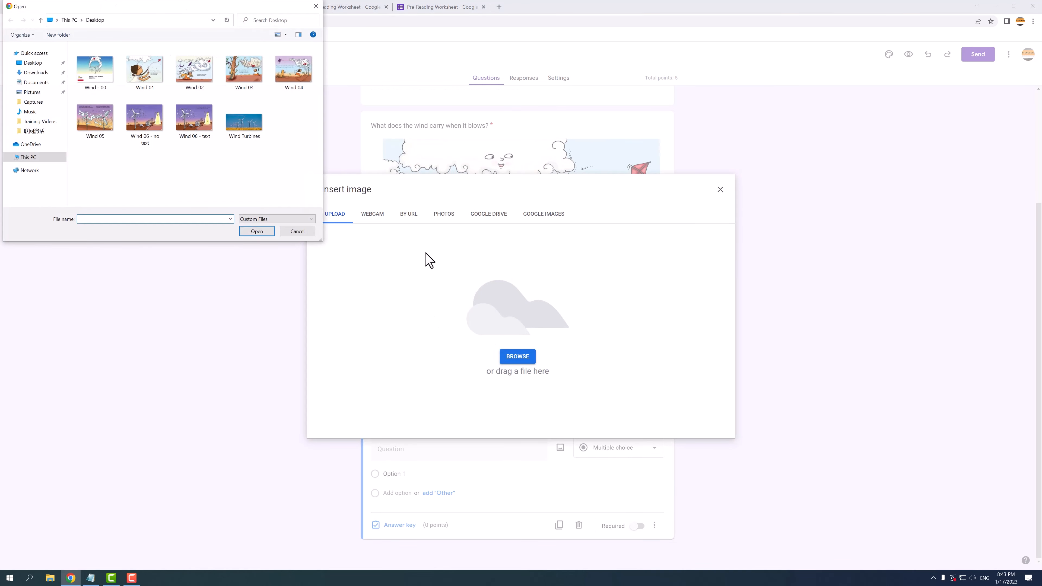
{"action": "left_click", "coordinate": [216, 86]}
{"action": "left_click", "coordinate": [266, 232]}
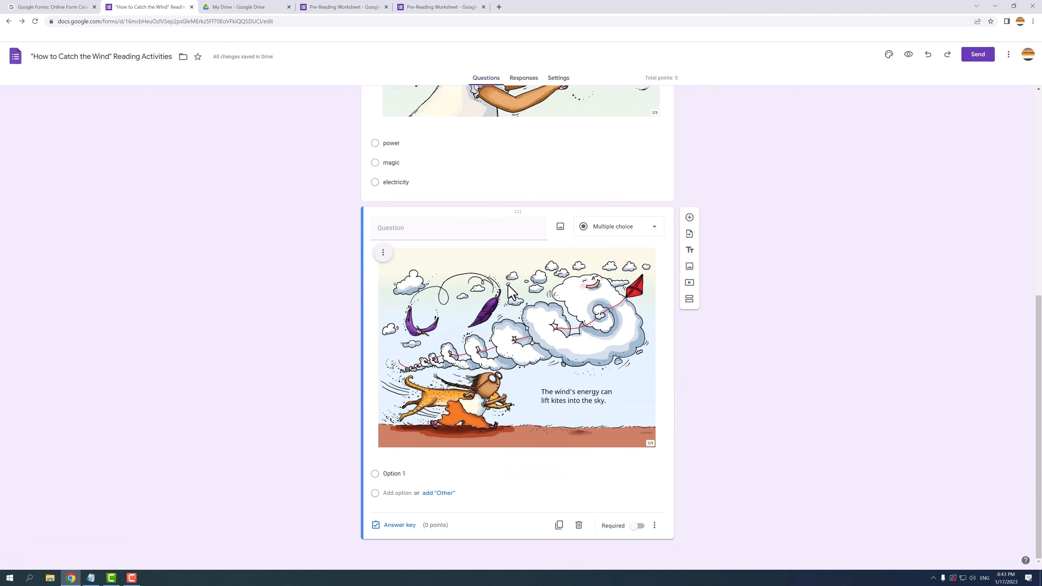
{"action": "left_click", "coordinate": [383, 252]}
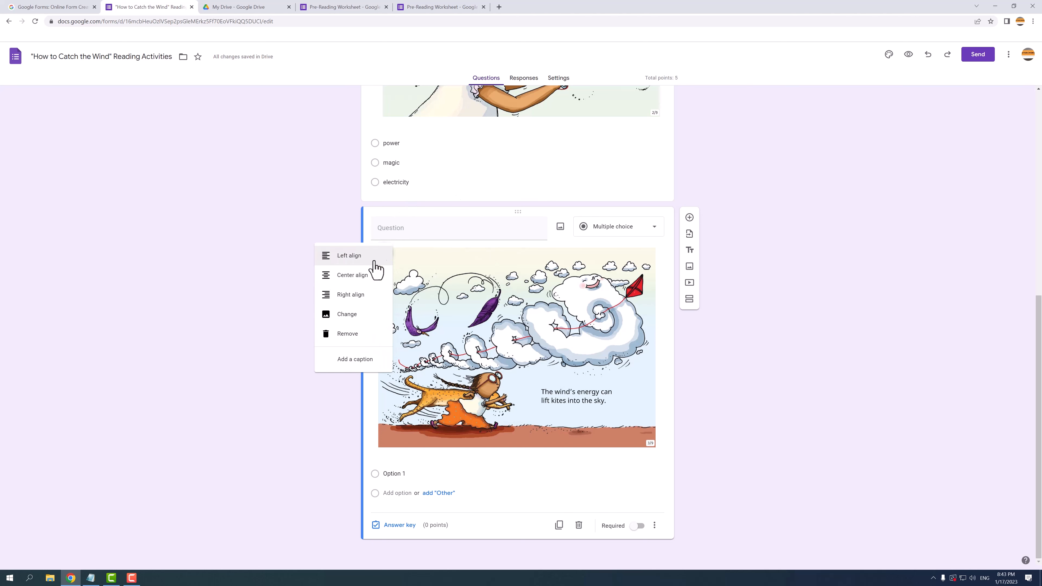
Step: Center the image and set the question text to 'What do you imagine the wind's energy could do?'
{"action": "left_click", "coordinate": [361, 275]}
{"action": "left_click", "coordinate": [409, 233]}
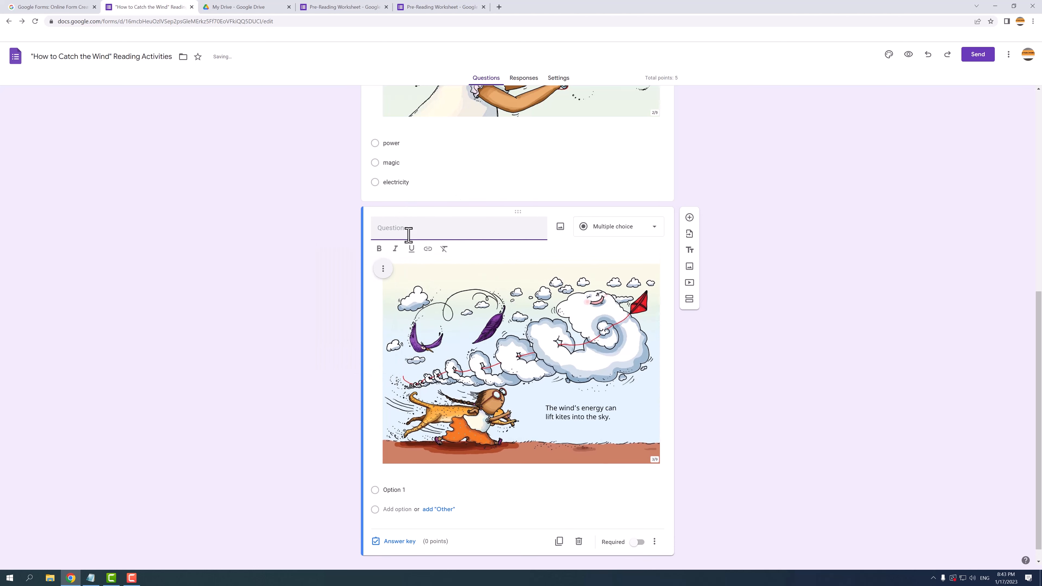
{"action": "type", "text": "What do you imagine the wind's energy could do?"}
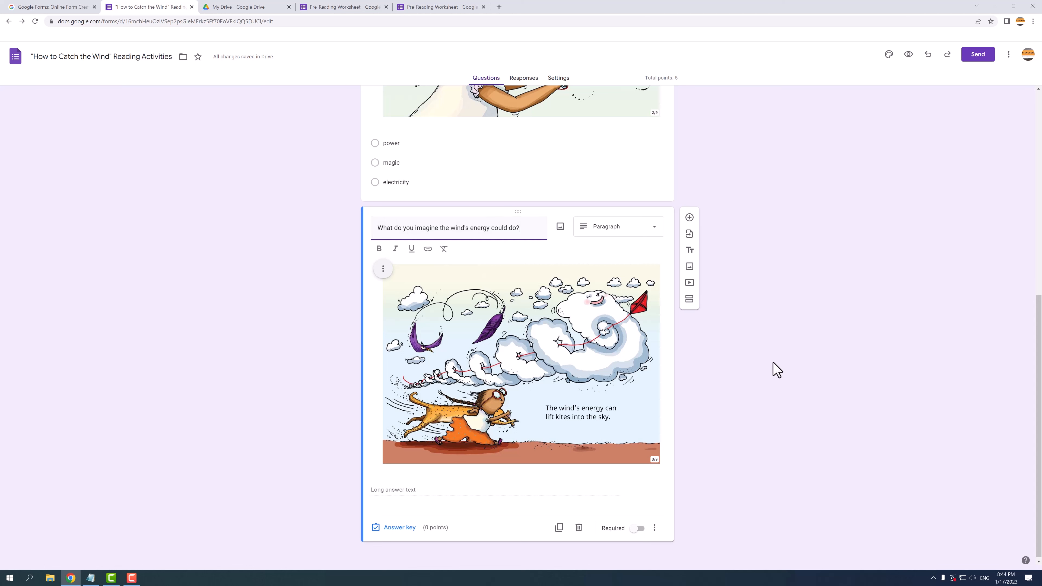
{"action": "left_click", "coordinate": [395, 528]}
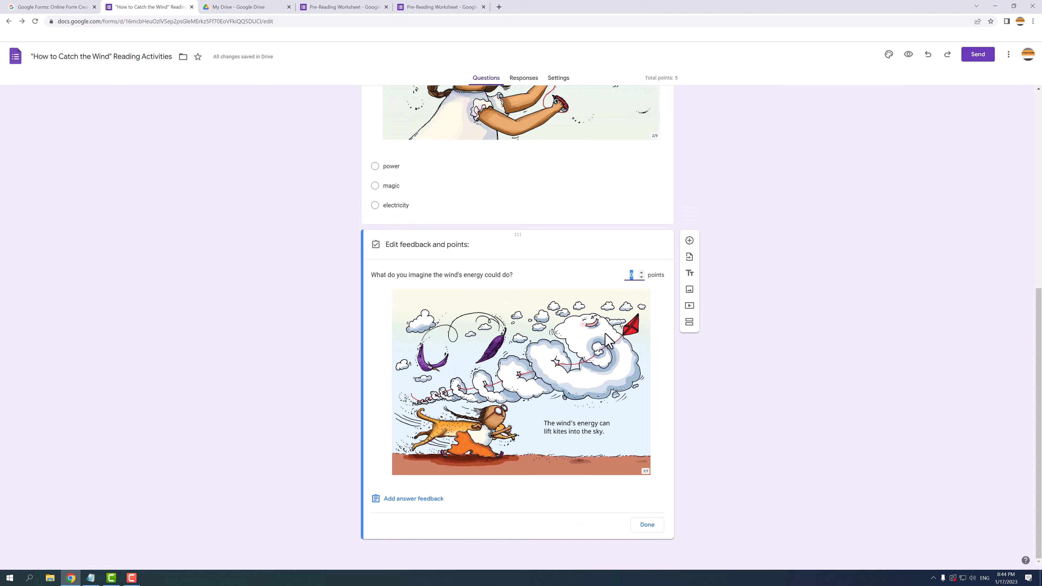
Step: Give the question 5 points and feedback accepting any wind-related answer
{"action": "type", "text": "5"}
{"action": "left_click", "coordinate": [417, 501]}
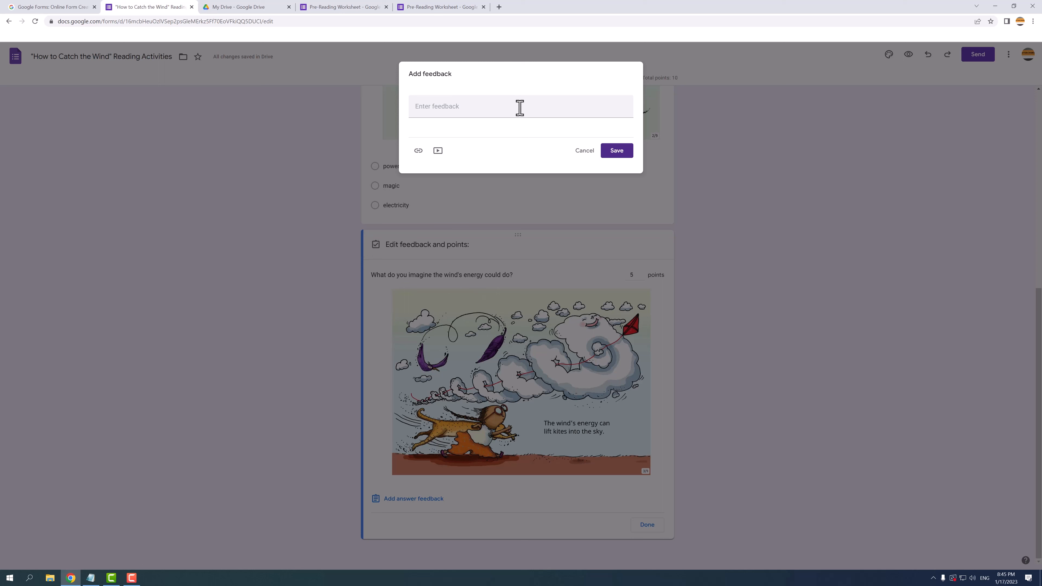
{"action": "left_click", "coordinate": [520, 108]}
{"action": "type", "text": "Correct answers can include anything from your experience, or from your imagination, or from science, but it must be related to wind!"}
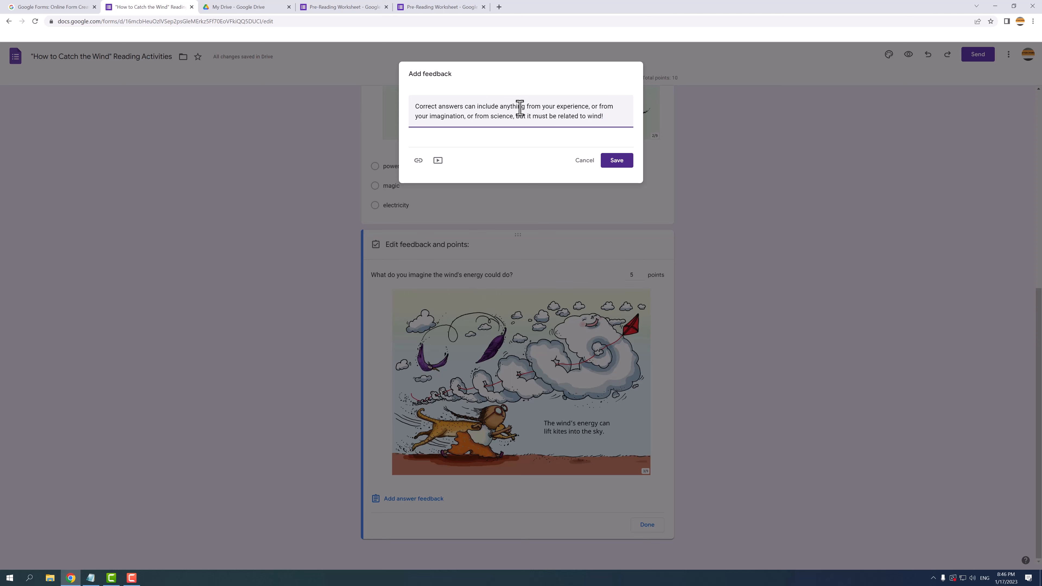
{"action": "left_click", "coordinate": [617, 162]}
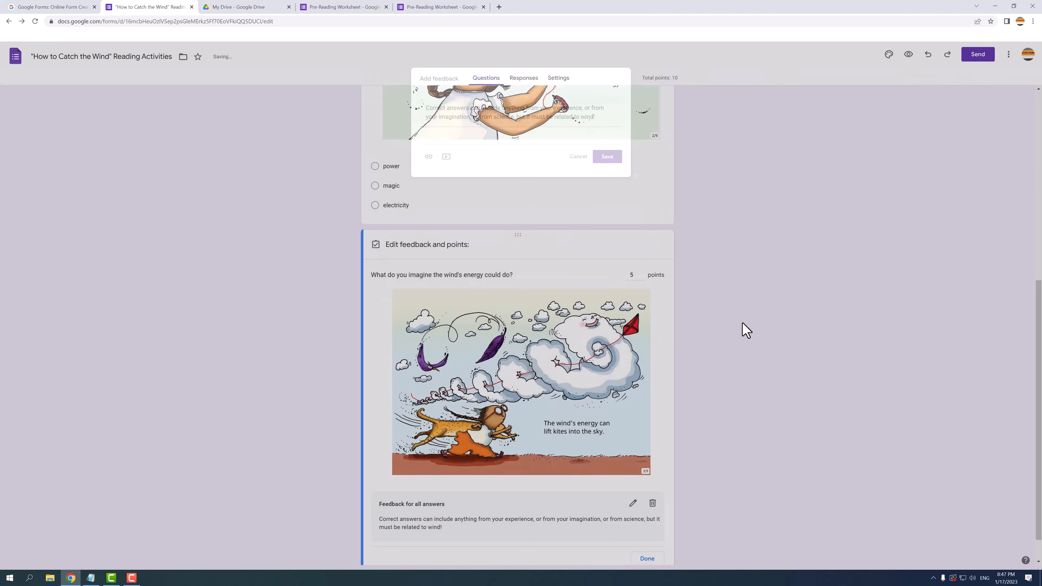
{"action": "left_click", "coordinate": [640, 529]}
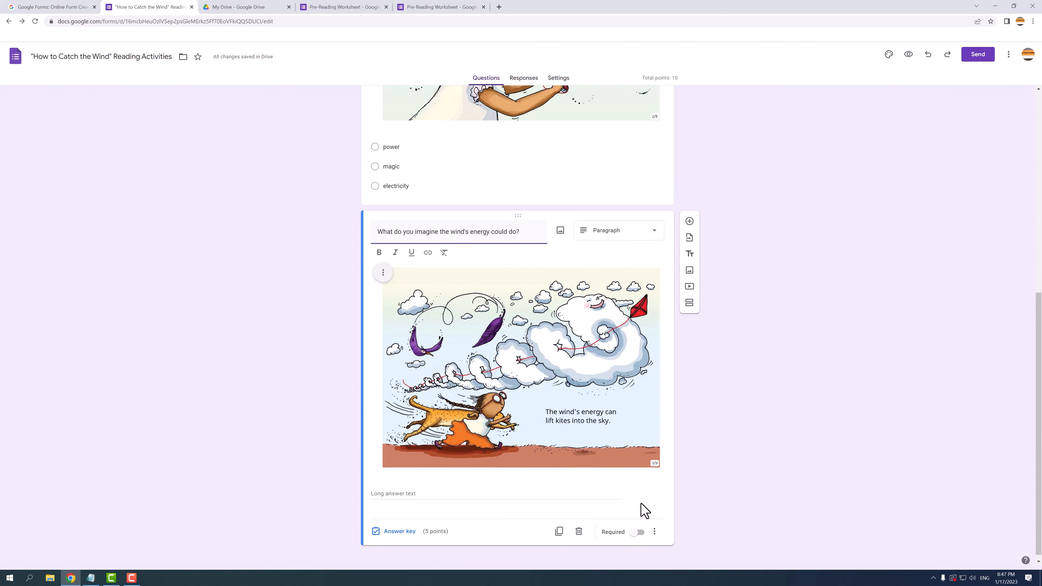
Step: Make the wind's energy question required and add a description asking for two imaginative sentences
{"action": "left_click", "coordinate": [638, 532]}
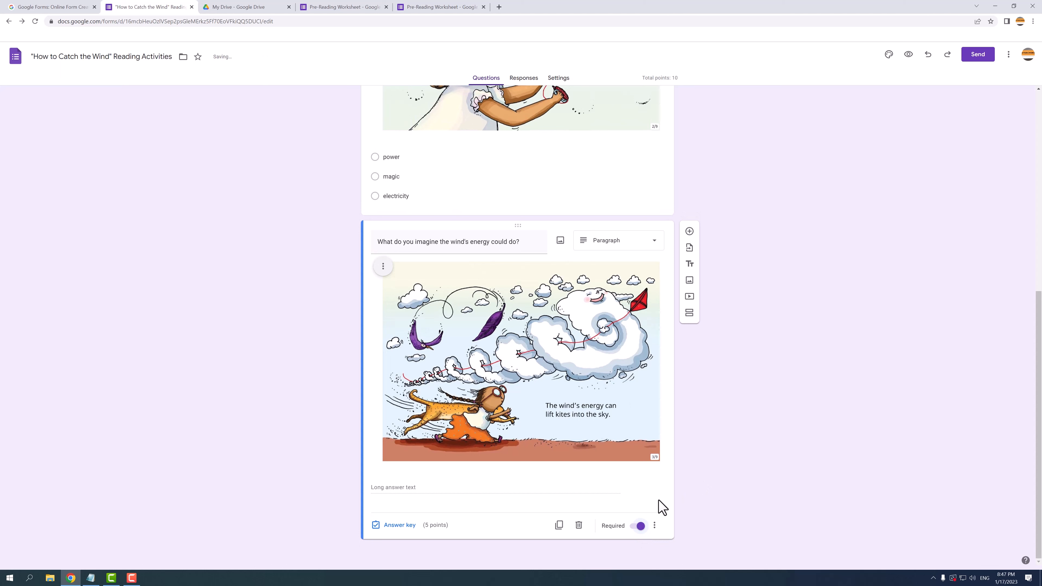
{"action": "left_click", "coordinate": [655, 527]}
{"action": "left_click", "coordinate": [689, 528]}
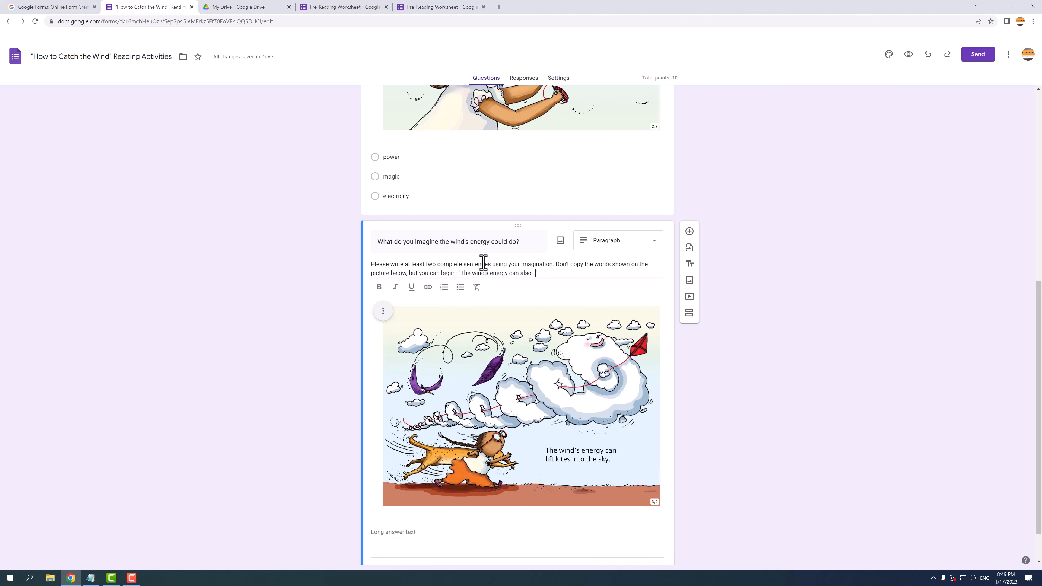
{"action": "scroll", "coordinate": [512, 254], "scroll_direction": "down", "scroll_amount": 1}
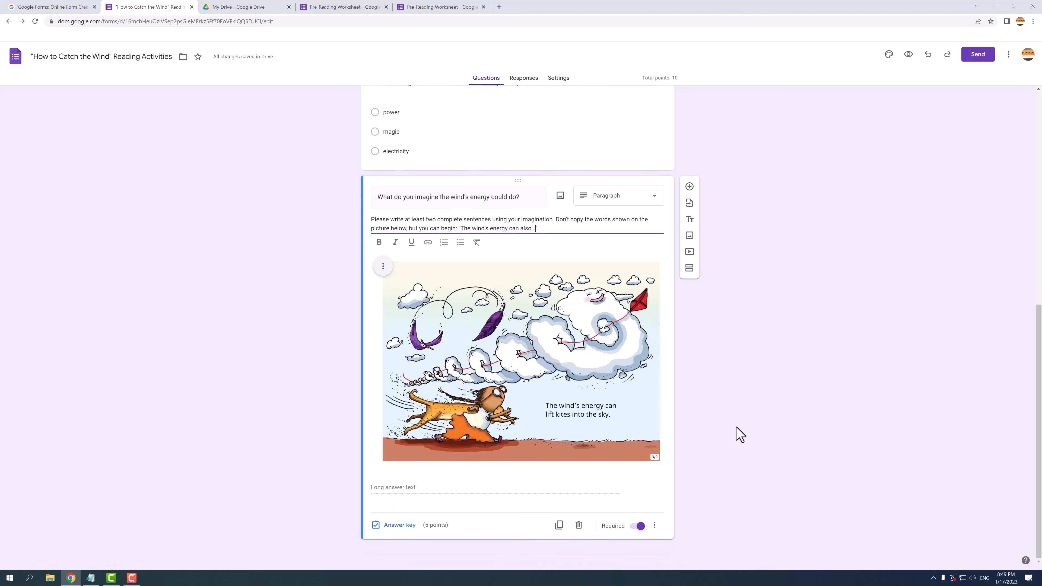
Step: Require wind-energy answers to have at least 50 characters, then add a new question below
{"action": "left_click", "coordinate": [654, 526]}
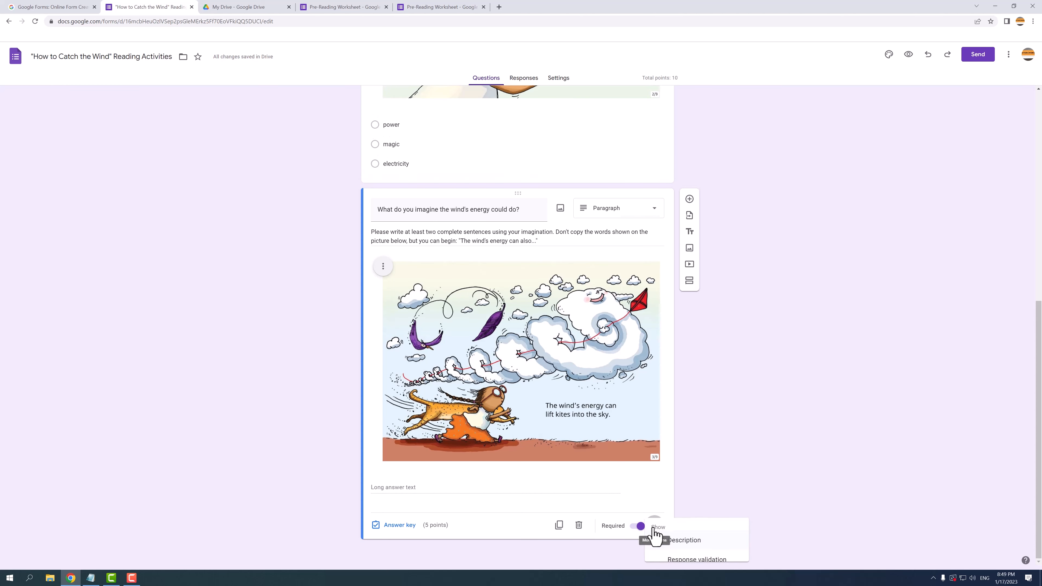
{"action": "left_click", "coordinate": [684, 558]}
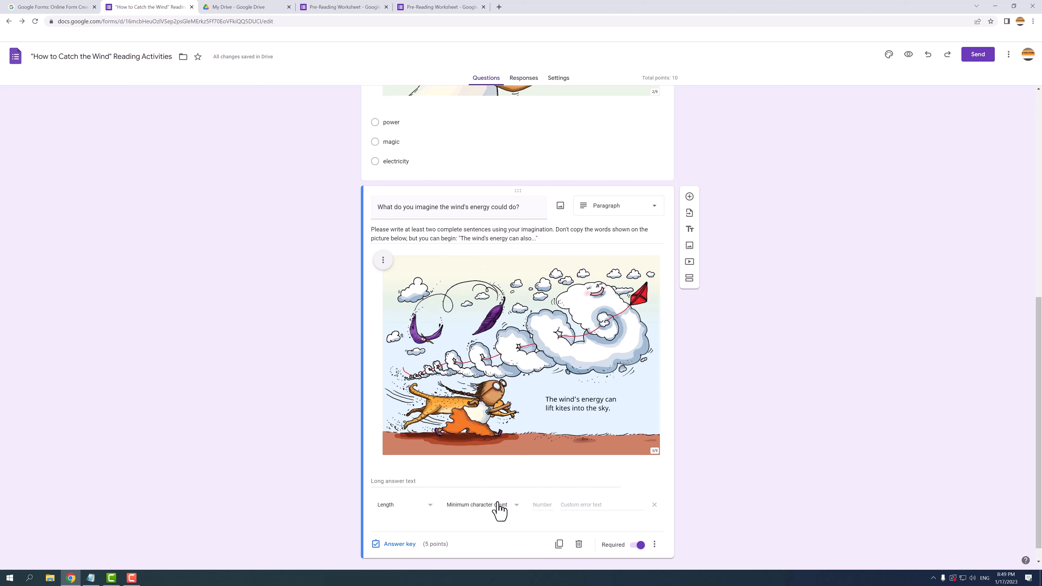
{"action": "left_click", "coordinate": [542, 503]}
{"action": "type", "text": "50"}
{"action": "left_click", "coordinate": [716, 498]}
{"action": "left_click", "coordinate": [690, 196]}
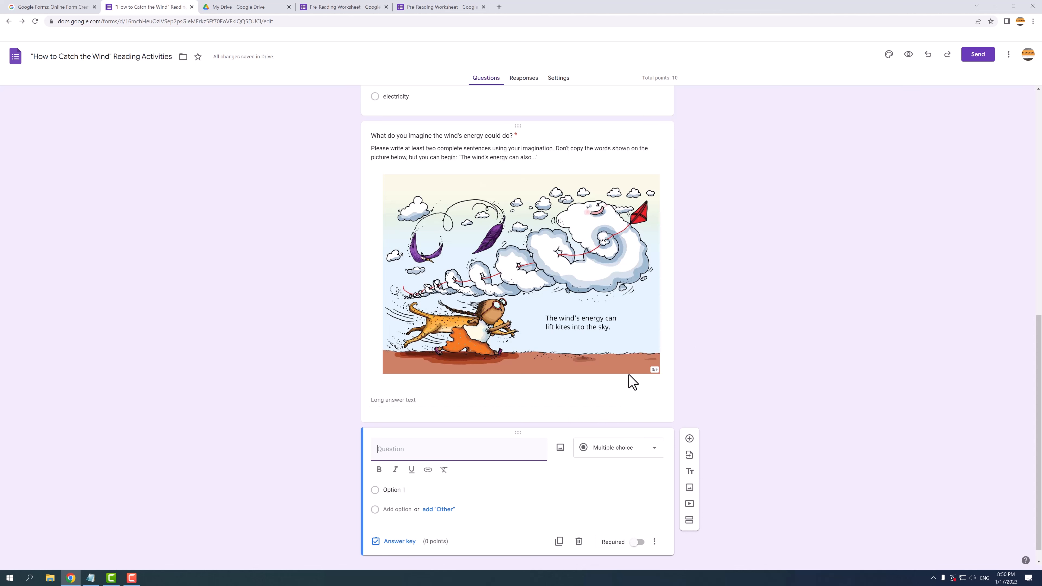
Step: Insert the wind picture into the new question and centre it
{"action": "left_click", "coordinate": [560, 448]}
{"action": "left_click", "coordinate": [517, 357]}
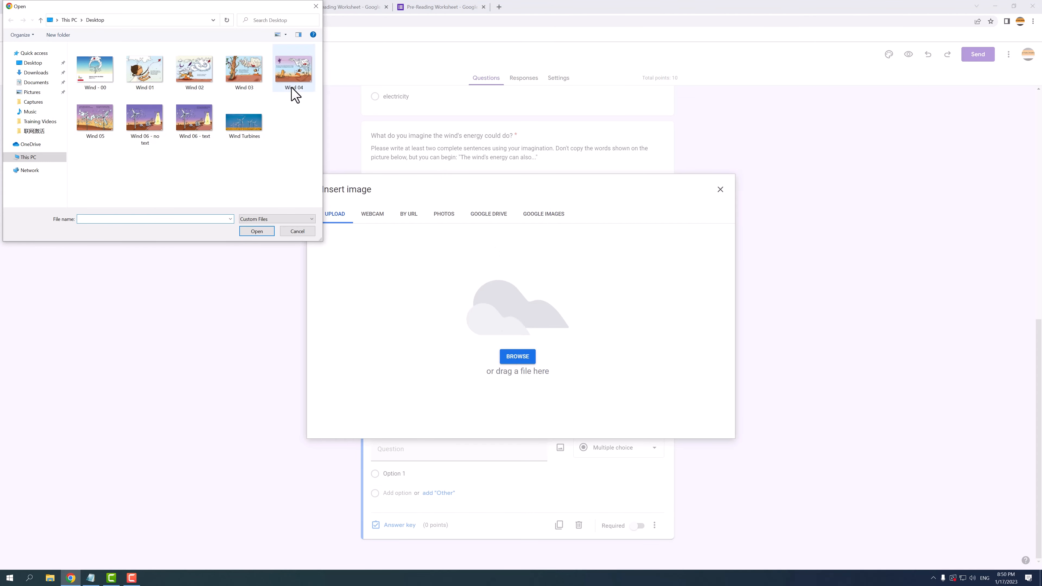
{"action": "left_click", "coordinate": [246, 78]}
{"action": "left_click", "coordinate": [255, 231]}
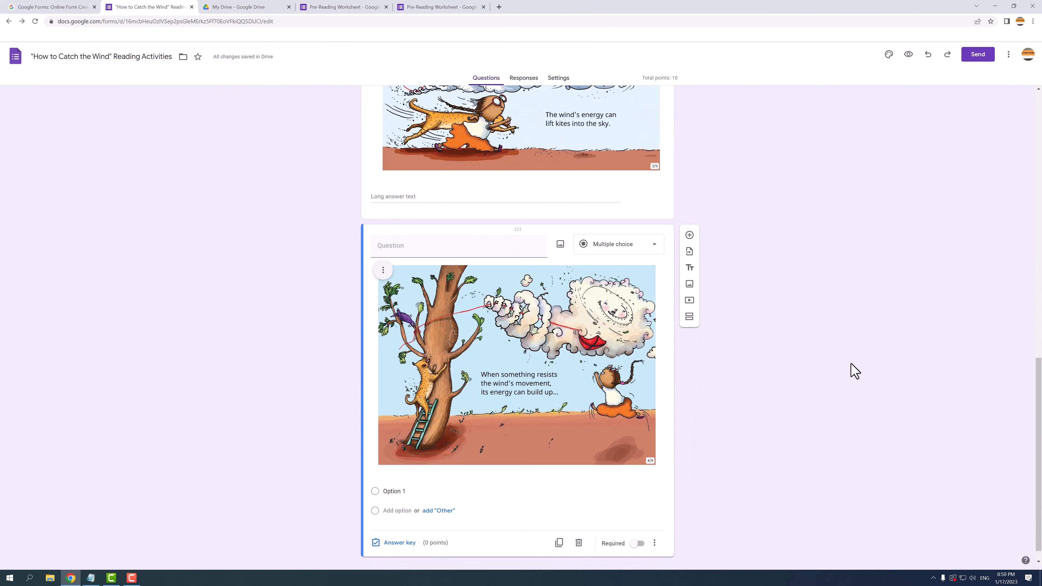
{"action": "left_click", "coordinate": [382, 274]}
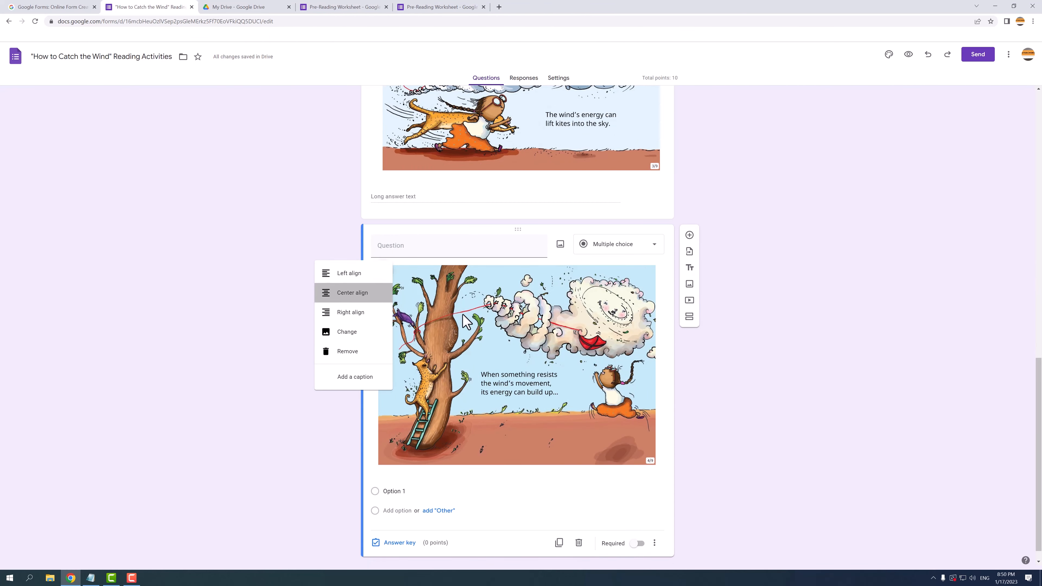
{"action": "left_click", "coordinate": [361, 292]}
Step: Enter the question 'How does the wind's energy build up?' as a Short answer item
{"action": "left_click", "coordinate": [427, 248]}
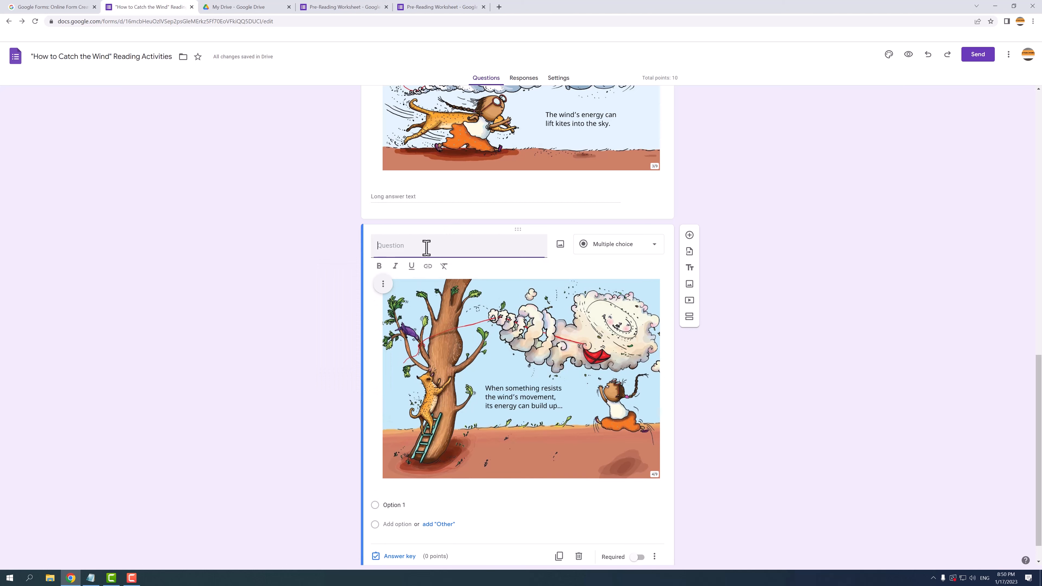
{"action": "type", "text": "How does the wind's energy build up?"}
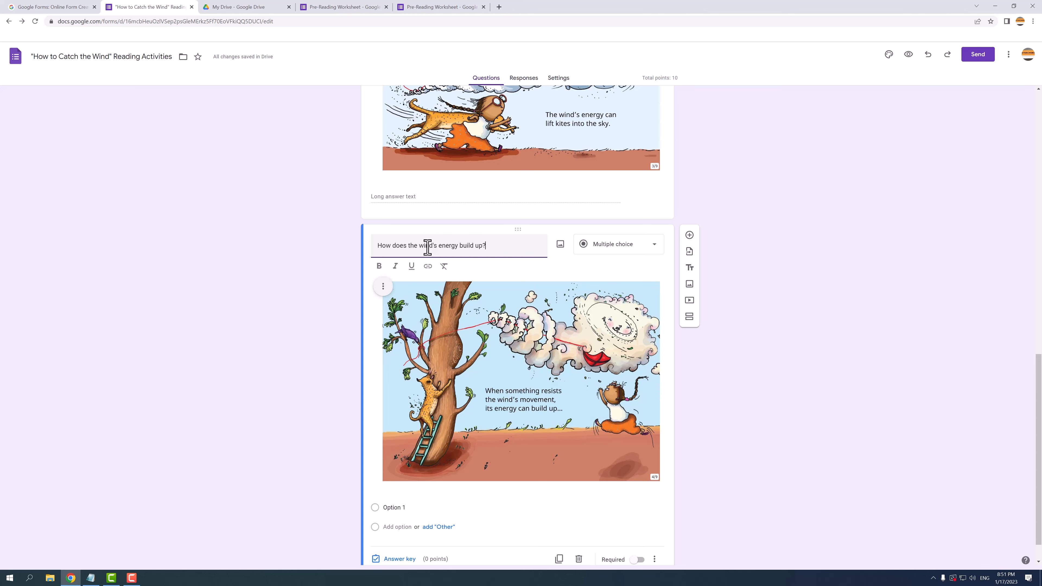
{"action": "left_click", "coordinate": [776, 357]}
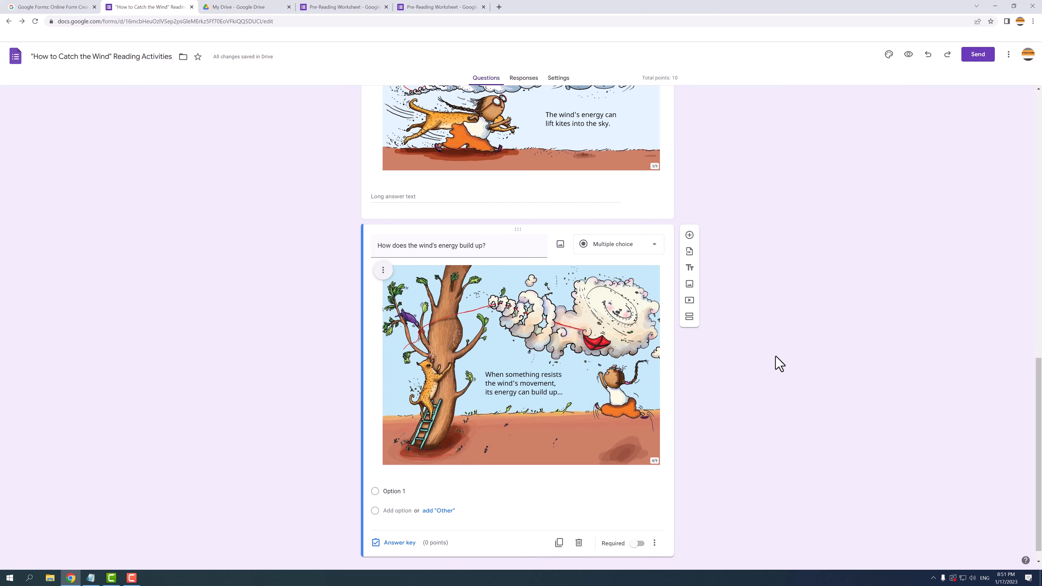
{"action": "scroll", "coordinate": [779, 364], "scroll_direction": "down", "scroll_amount": 1}
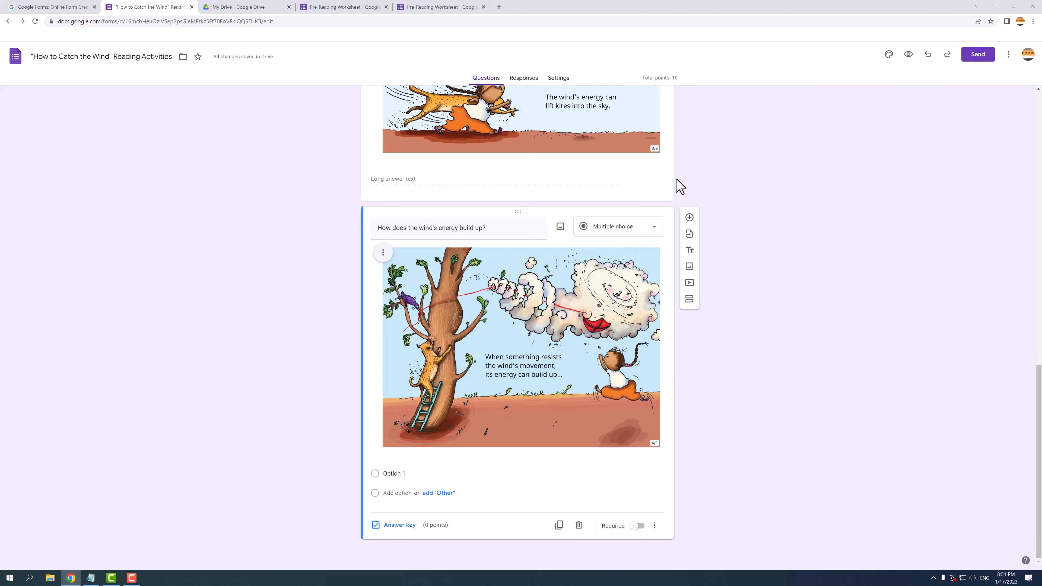
{"action": "left_click", "coordinate": [619, 234]}
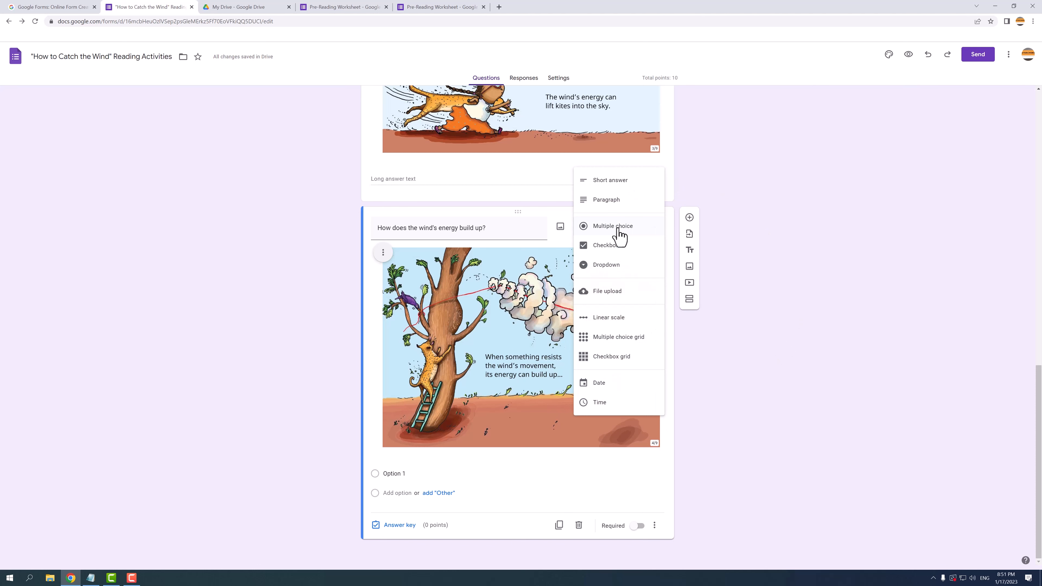
{"action": "left_click", "coordinate": [616, 185]}
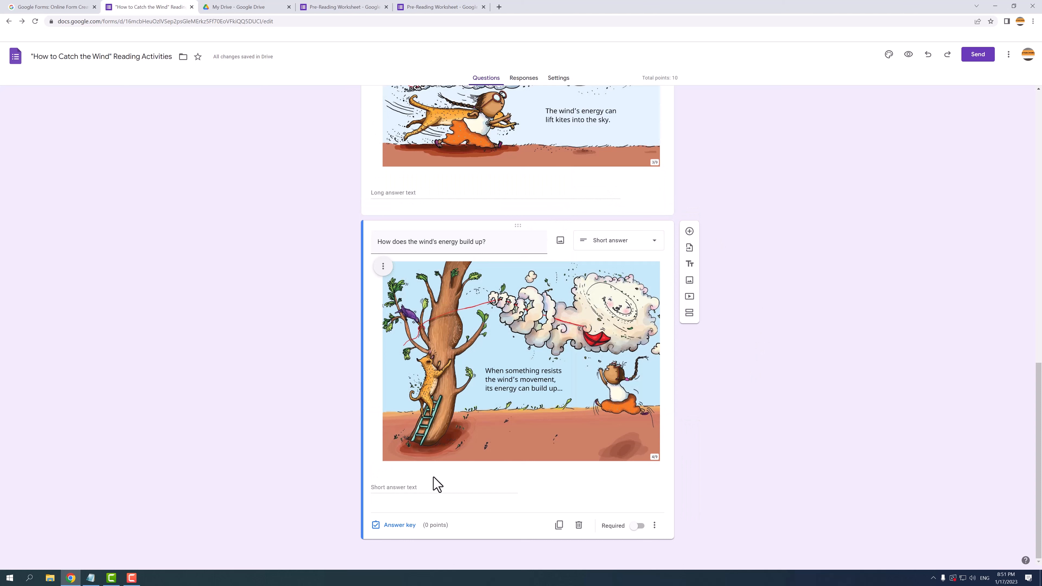
{"action": "left_click", "coordinate": [398, 526]}
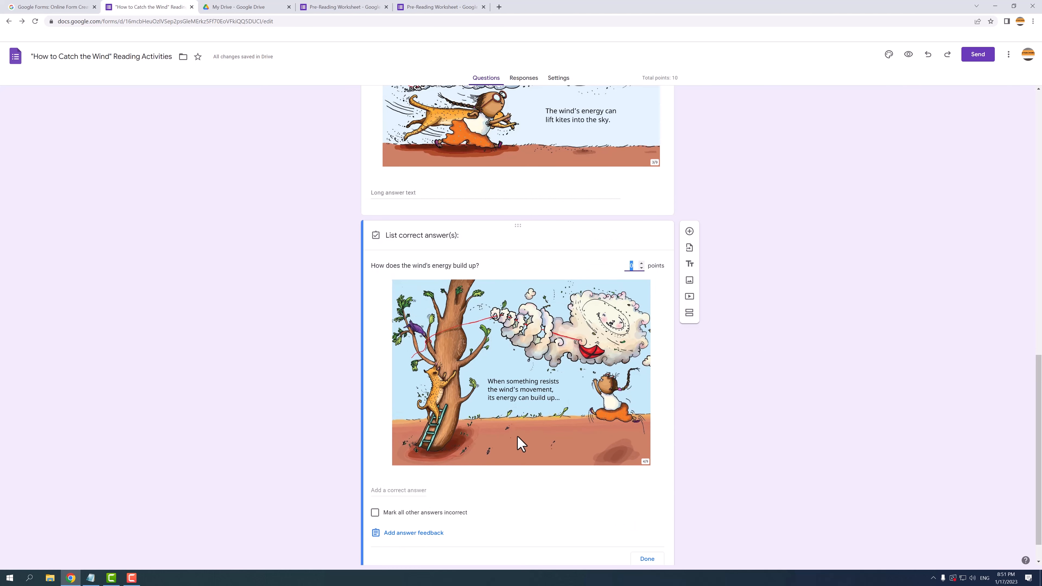
Step: Set the wind question to 5 points, adding then removing a placeholder correct answer
{"action": "type", "text": "5"}
{"action": "left_click", "coordinate": [396, 491]}
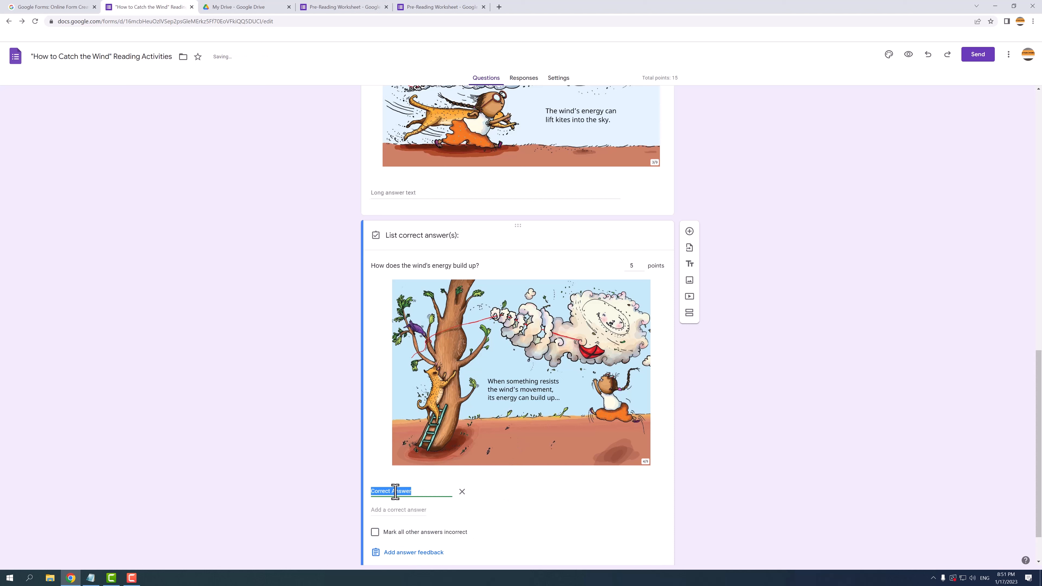
{"action": "left_click", "coordinate": [460, 494]}
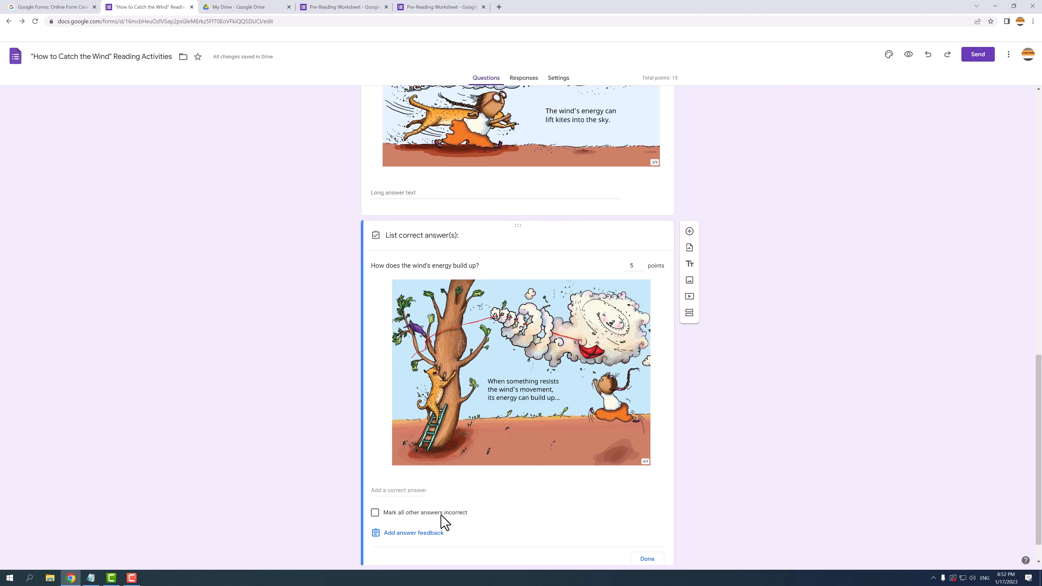
Step: Save feedback 'Please read the attached picture carefully.' for all answers and close the answer key
{"action": "scroll", "coordinate": [443, 521], "scroll_direction": "down", "scroll_amount": 1}
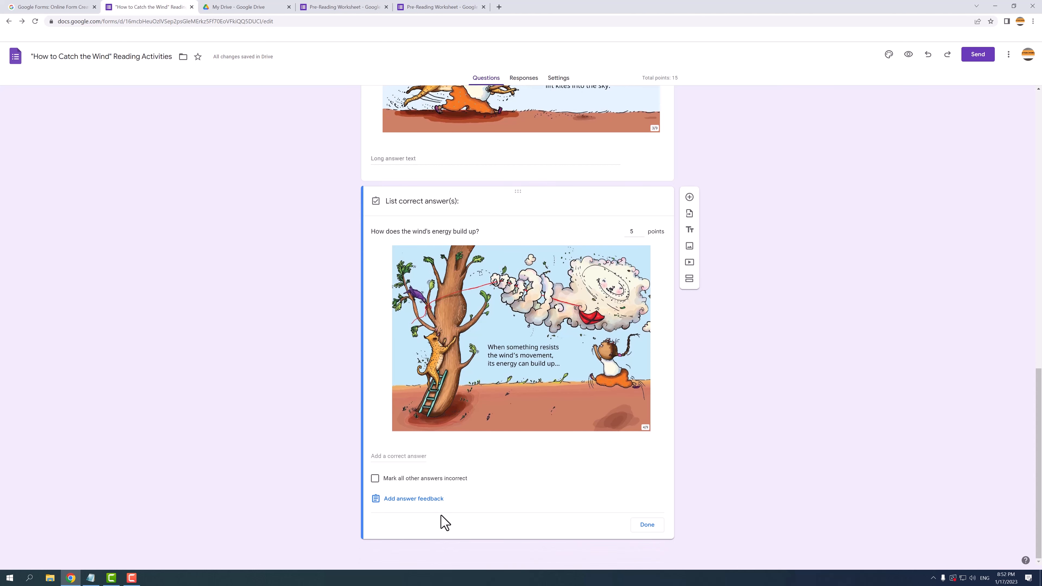
{"action": "left_click", "coordinate": [420, 499]}
{"action": "left_click", "coordinate": [454, 112]}
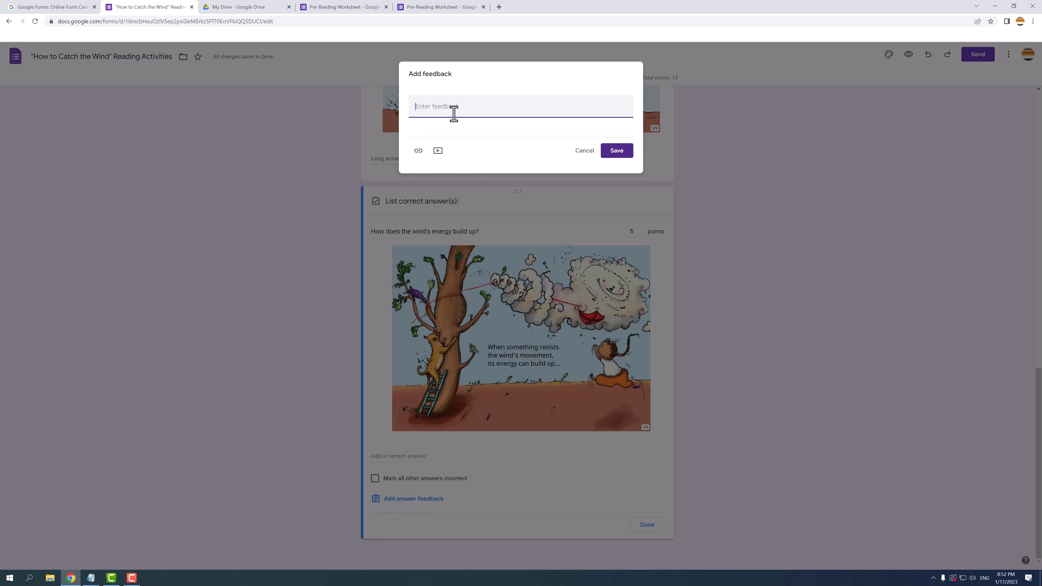
{"action": "type", "text": "Please read the attached picture carefully."}
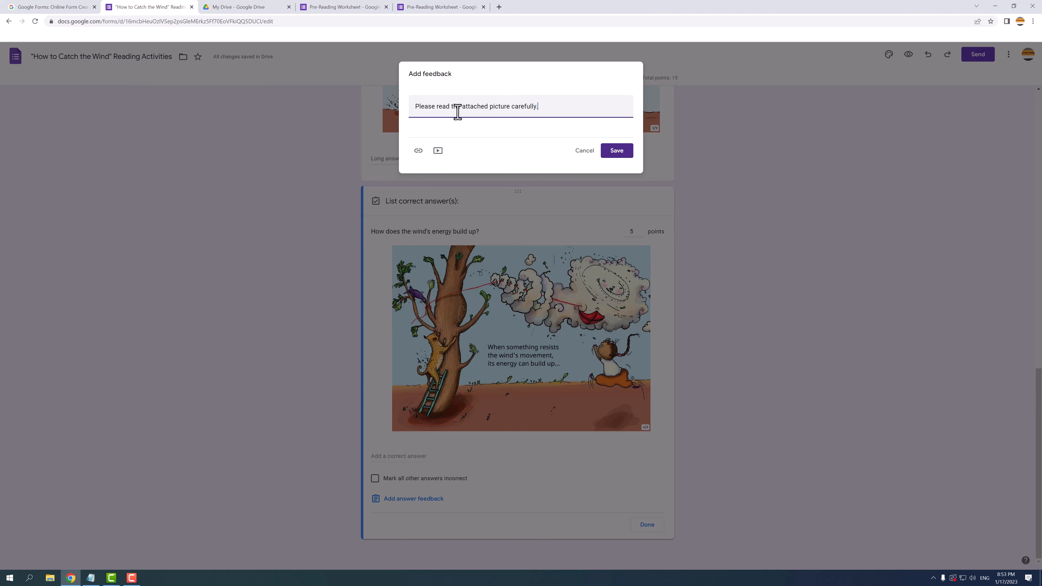
{"action": "left_click", "coordinate": [620, 153]}
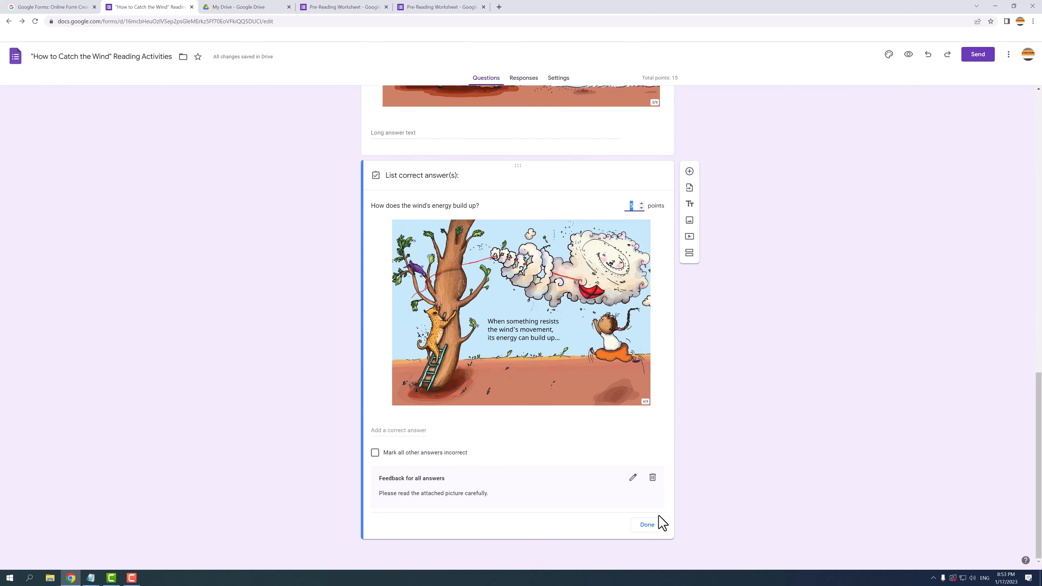
{"action": "left_click", "coordinate": [651, 525]}
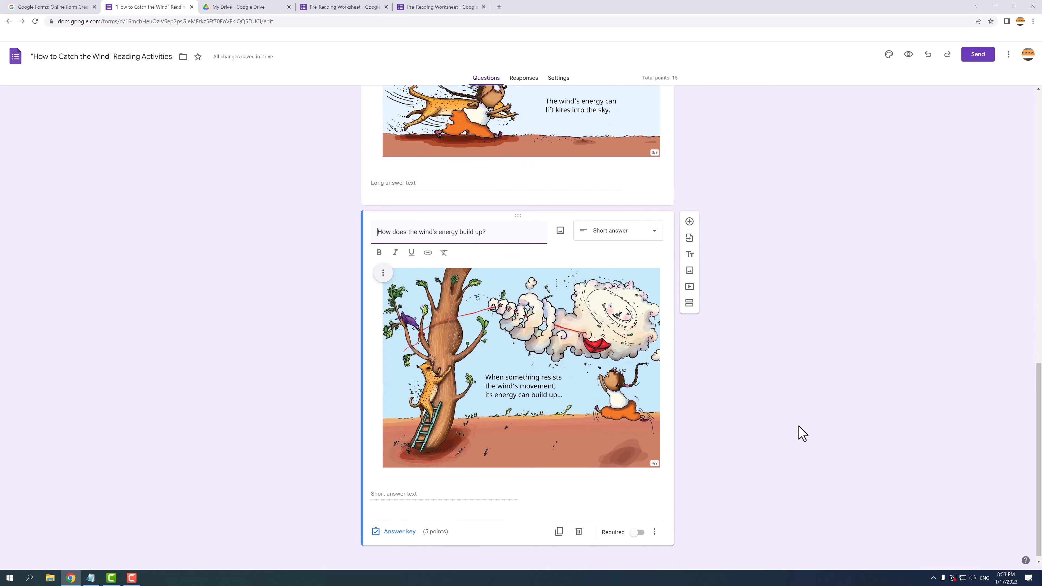
Step: Make the wind build-up question required and cap answers at 20 characters by length validation
{"action": "left_click", "coordinate": [637, 533]}
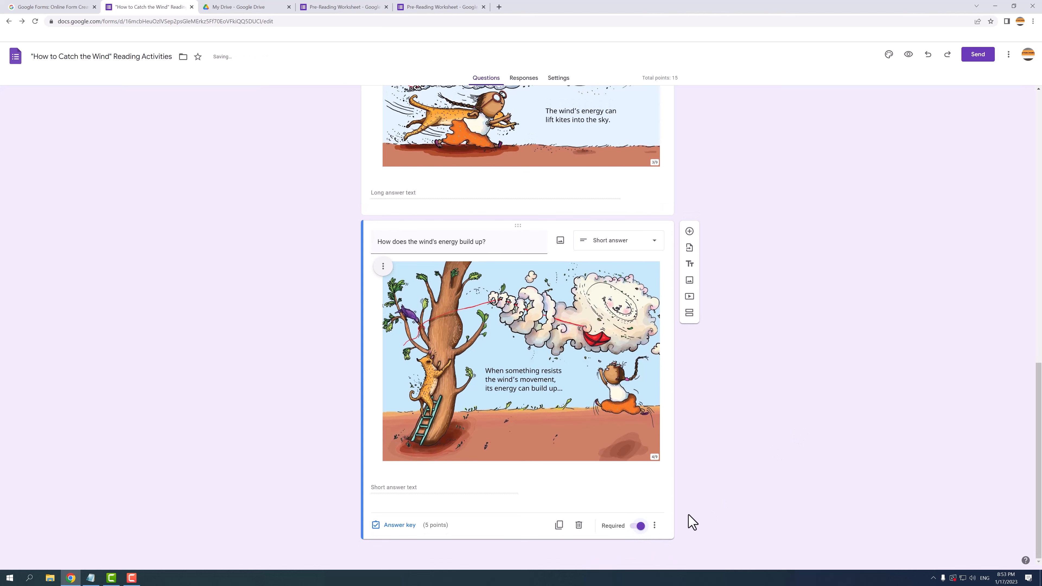
{"action": "left_click", "coordinate": [655, 527]}
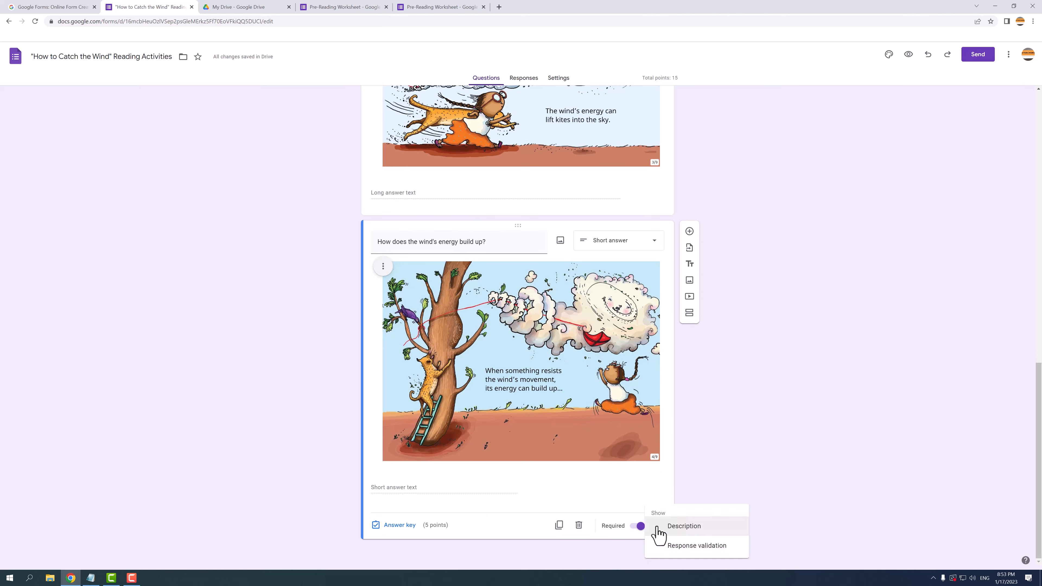
{"action": "left_click", "coordinate": [670, 546]}
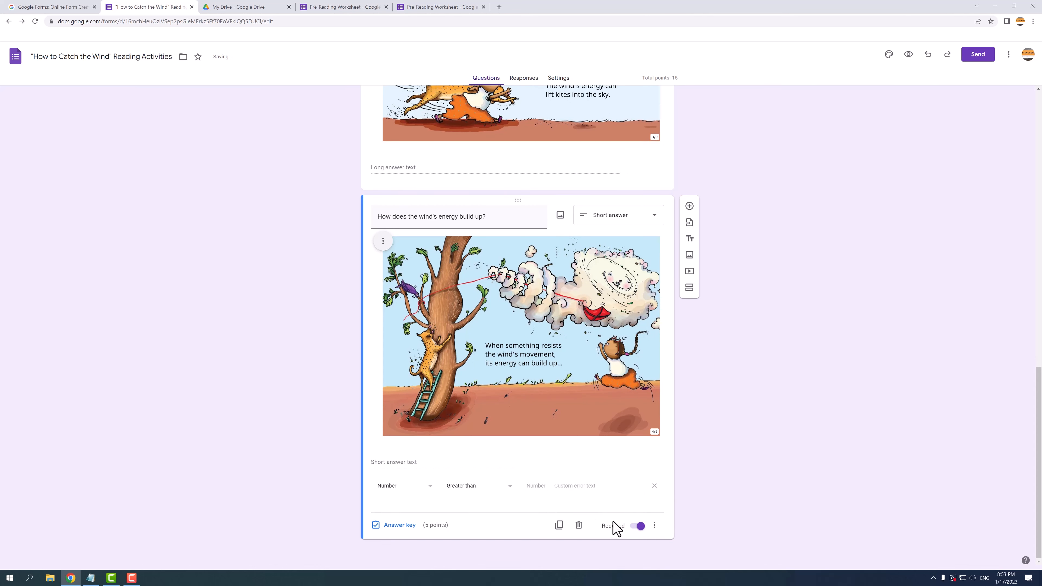
{"action": "left_click", "coordinate": [408, 489]}
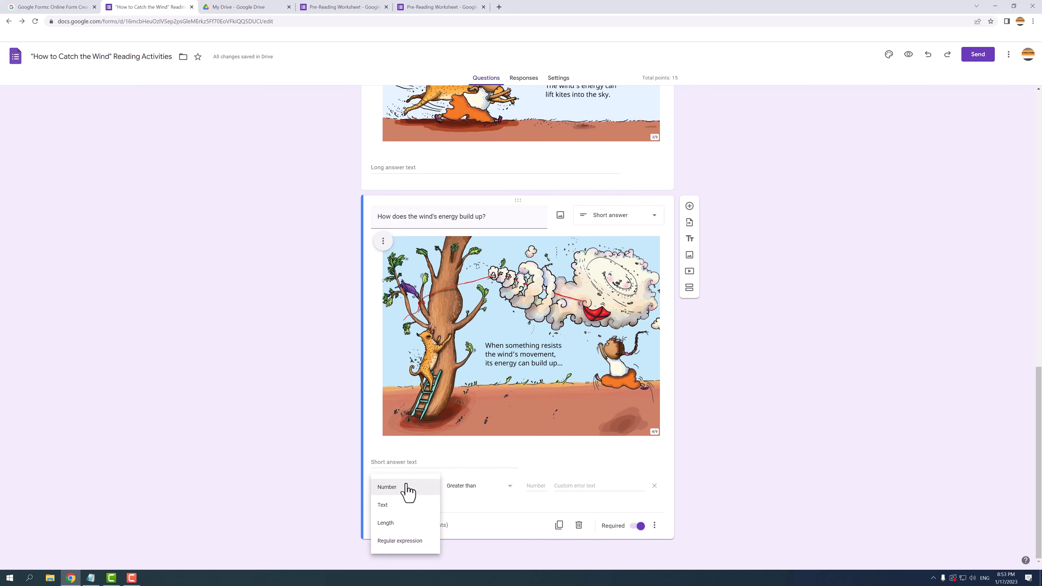
{"action": "left_click", "coordinate": [413, 524]}
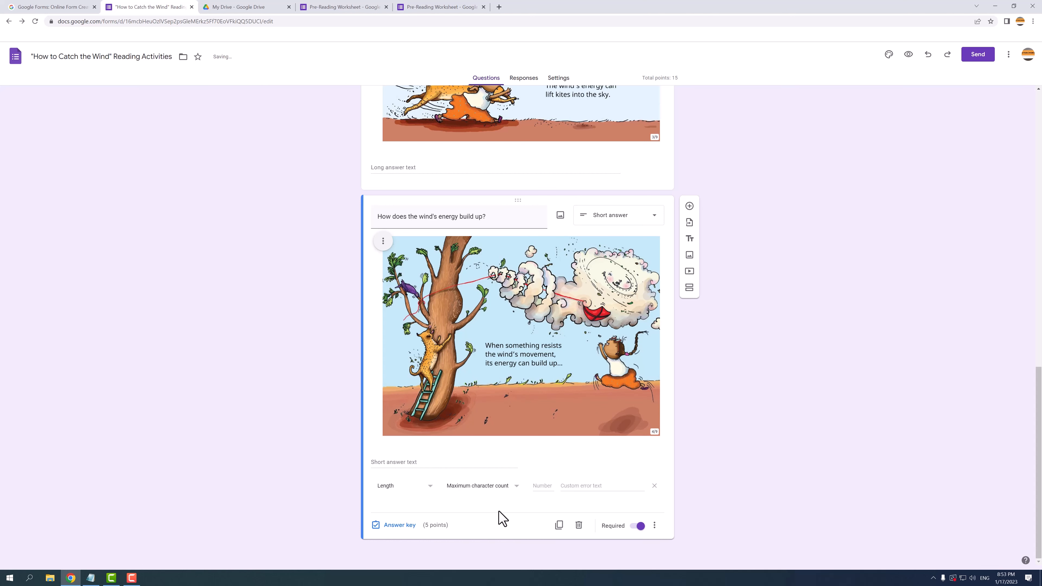
{"action": "left_click", "coordinate": [538, 486]}
{"action": "type", "text": "20"}
{"action": "left_click", "coordinate": [722, 466]}
Step: Add a new question carrying the Wind 04 picture, left-aligned, and paste its wording
{"action": "left_click", "coordinate": [689, 206]}
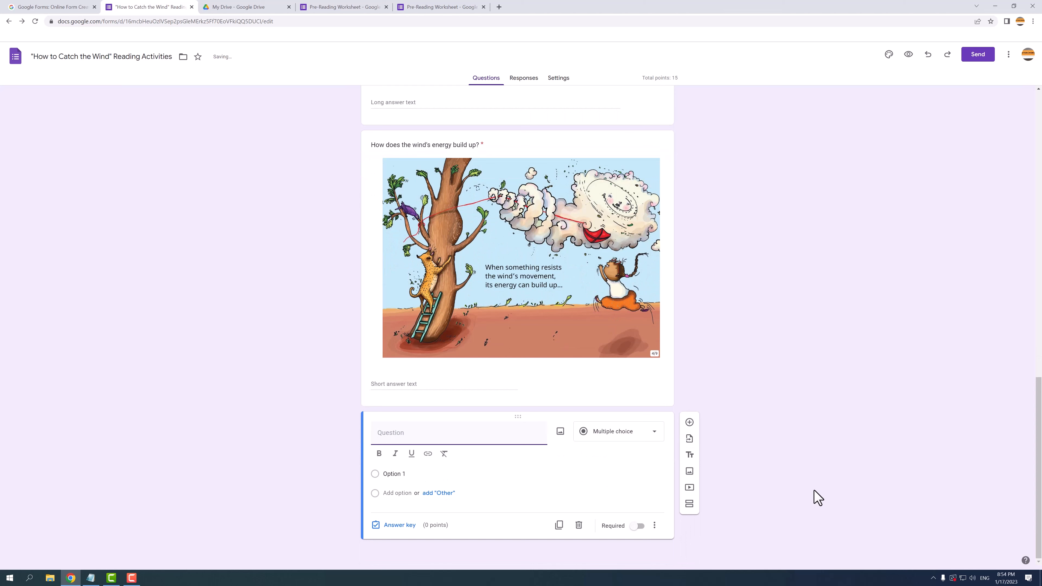
{"action": "left_click", "coordinate": [560, 432]}
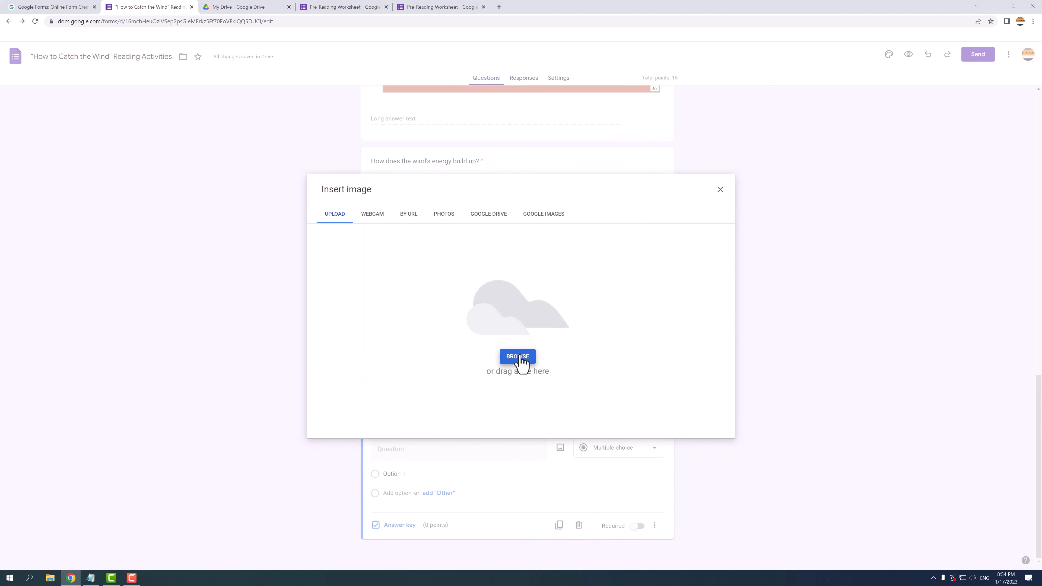
{"action": "left_click", "coordinate": [518, 356]}
{"action": "left_click", "coordinate": [304, 80]}
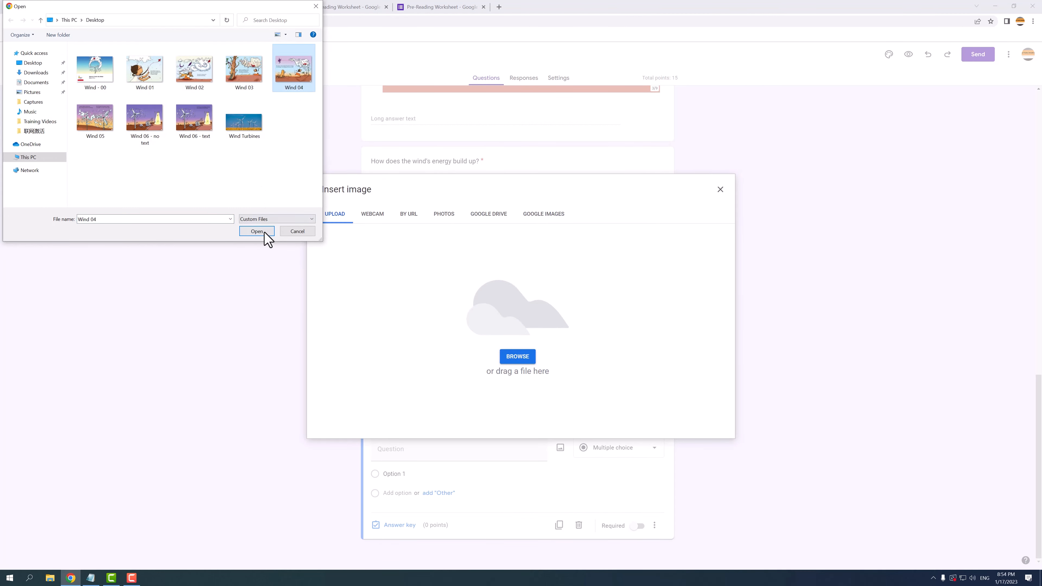
{"action": "left_click", "coordinate": [257, 231]}
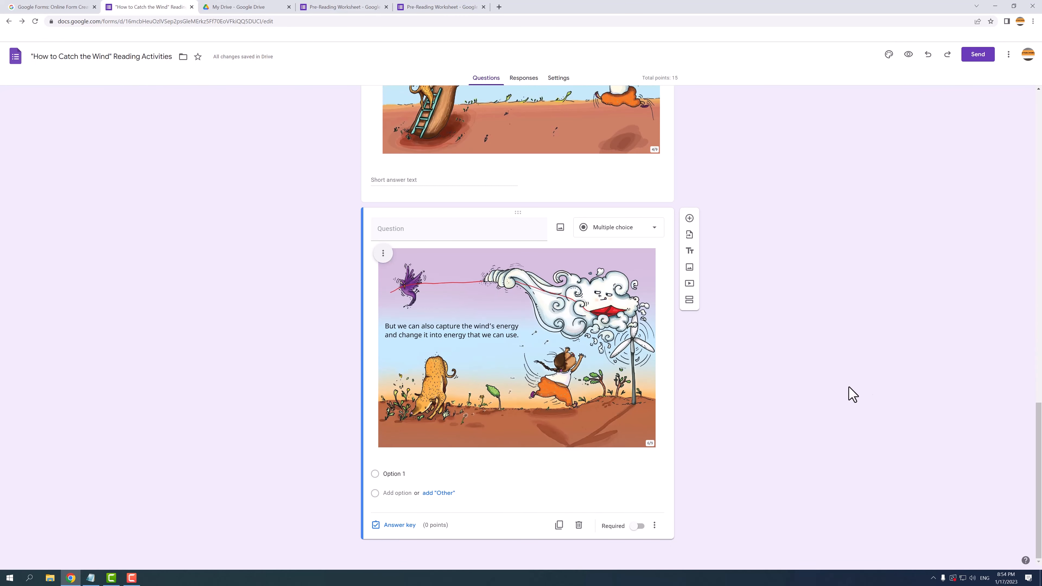
{"action": "left_click", "coordinate": [383, 253]}
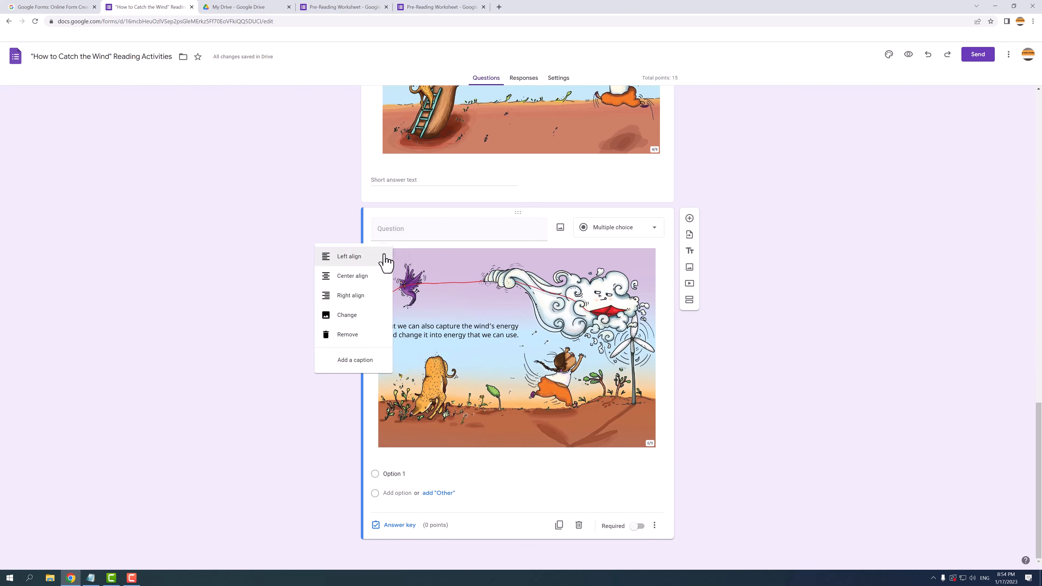
{"action": "left_click", "coordinate": [365, 258]}
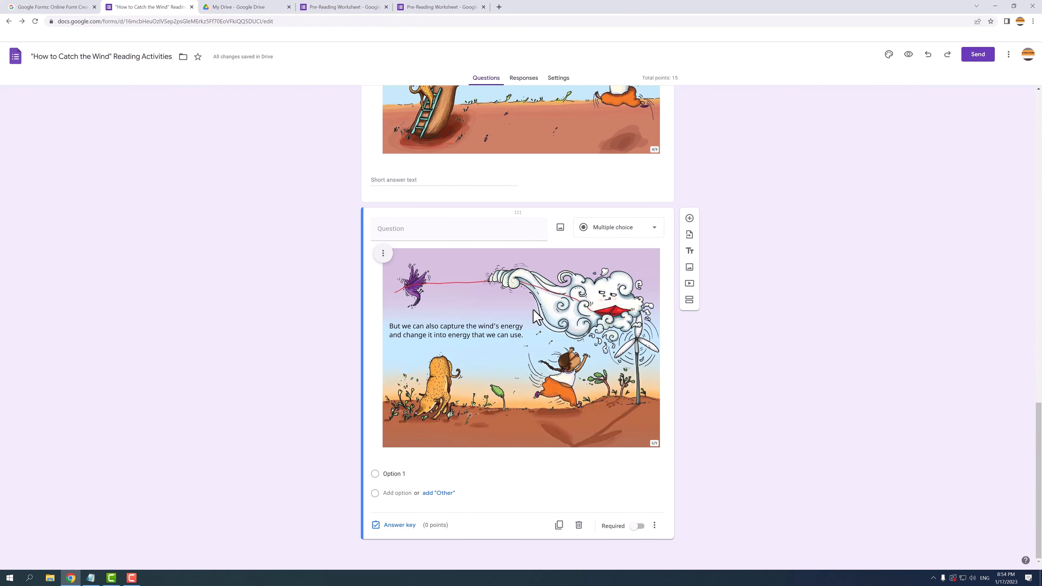
{"action": "left_click", "coordinate": [421, 235]}
{"action": "type", "text": "Which of the following do you think the wind's energy can be changed into?"}
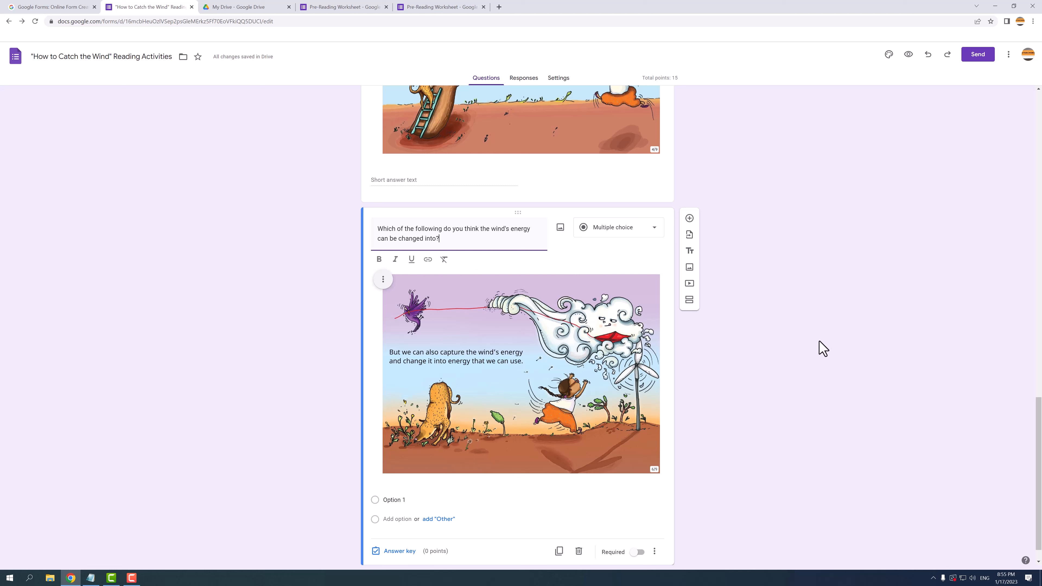
Step: Make it a Checkboxes question with options water, electricity, gas, internet, waste, mechanical power
{"action": "left_click", "coordinate": [621, 227]}
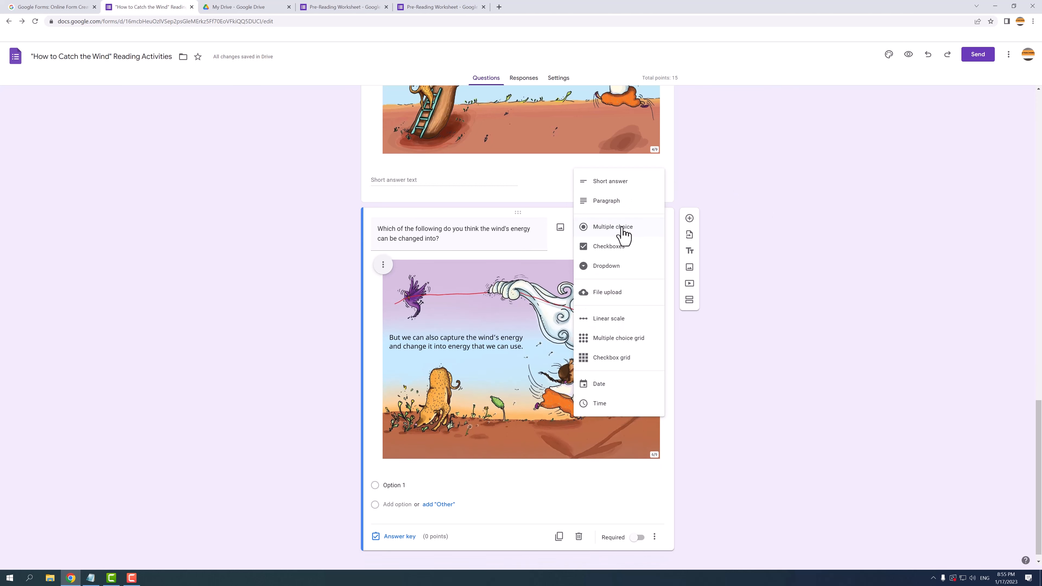
{"action": "left_click", "coordinate": [617, 254]}
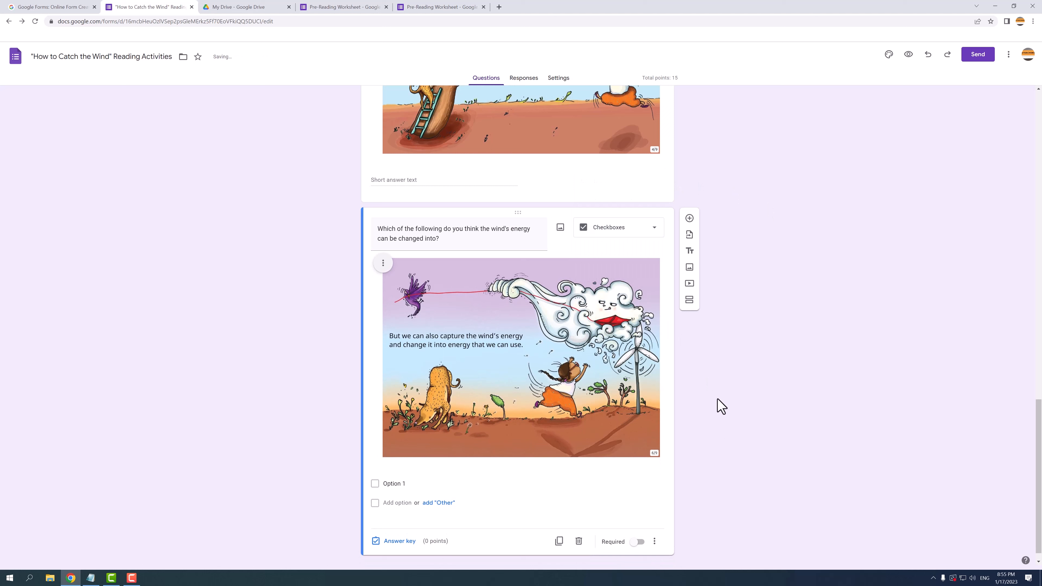
{"action": "left_click", "coordinate": [404, 484]}
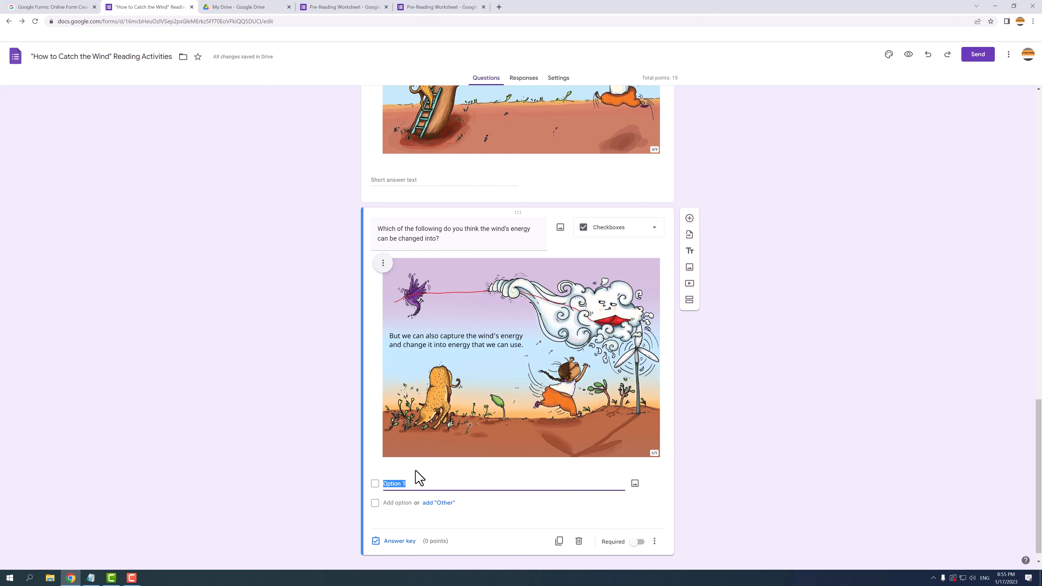
{"action": "type", "text": "water electricity gas waste internet mechanical power"}
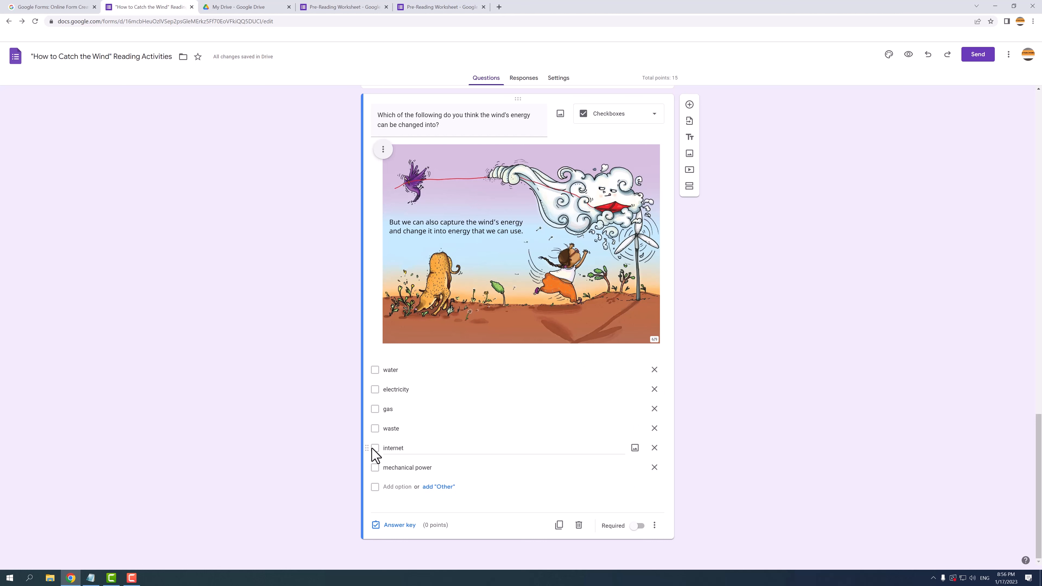
{"action": "left_click_drag", "start_coordinate": [372, 448], "coordinate": [363, 426]}
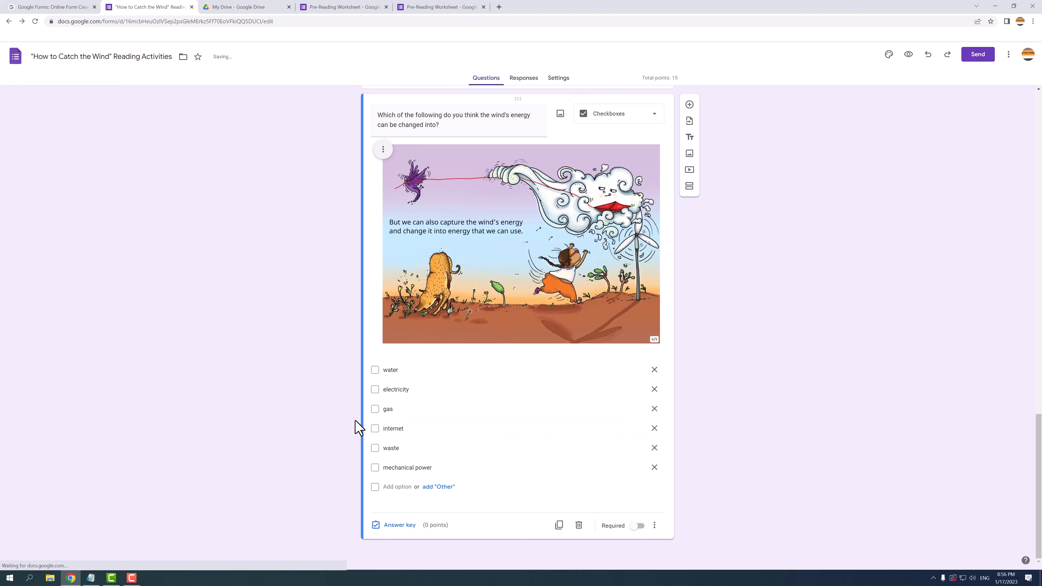
{"action": "left_click", "coordinate": [400, 525]}
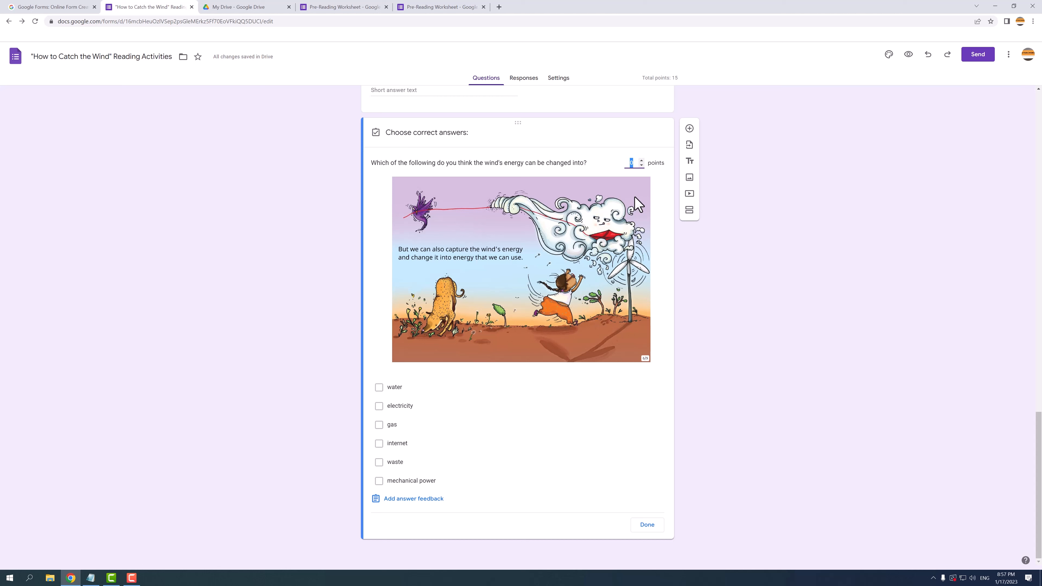
Step: Give the question 10 points with electricity and mechanical power marked correct
{"action": "type", "text": "10"}
{"action": "left_click", "coordinate": [409, 406]}
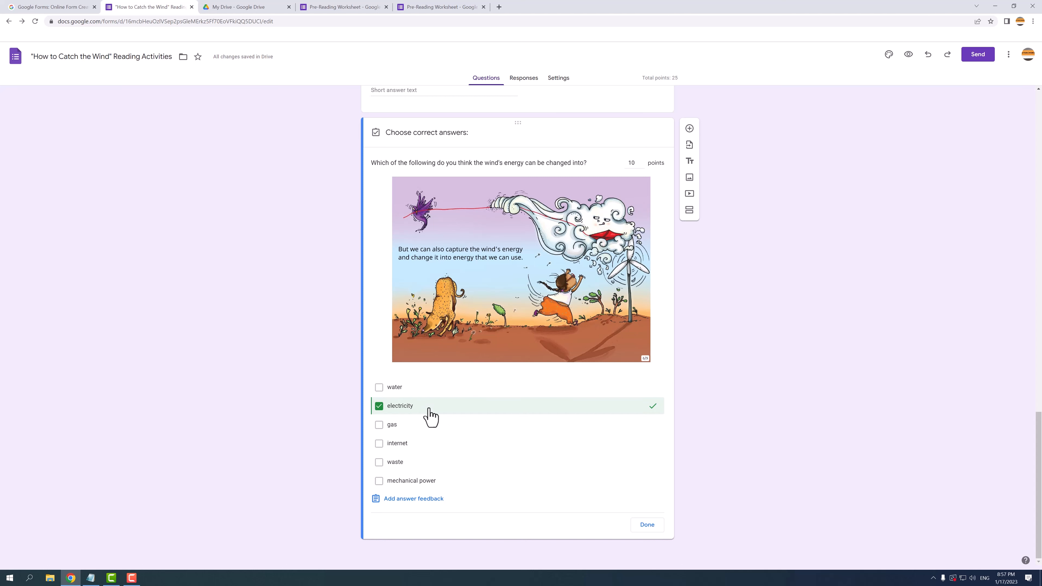
{"action": "left_click", "coordinate": [411, 481]}
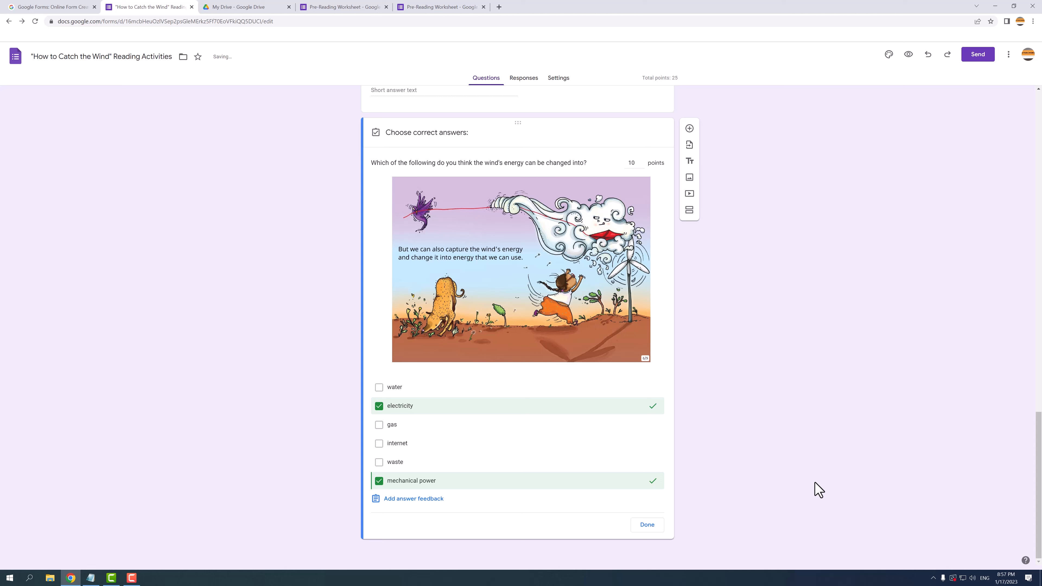
{"action": "left_click", "coordinate": [413, 499]}
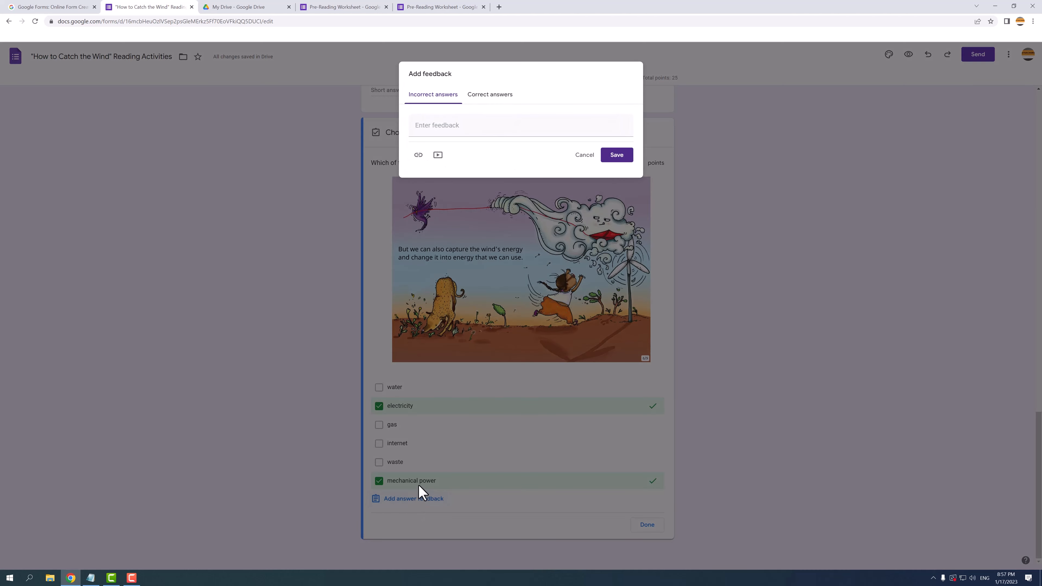
Step: Enter incorrect-answer feedback 'Watch the video for the correct answers.' and search YouTube for wind energy
{"action": "left_click", "coordinate": [502, 124]}
{"action": "type", "text": "Watch the video for the correct answers."}
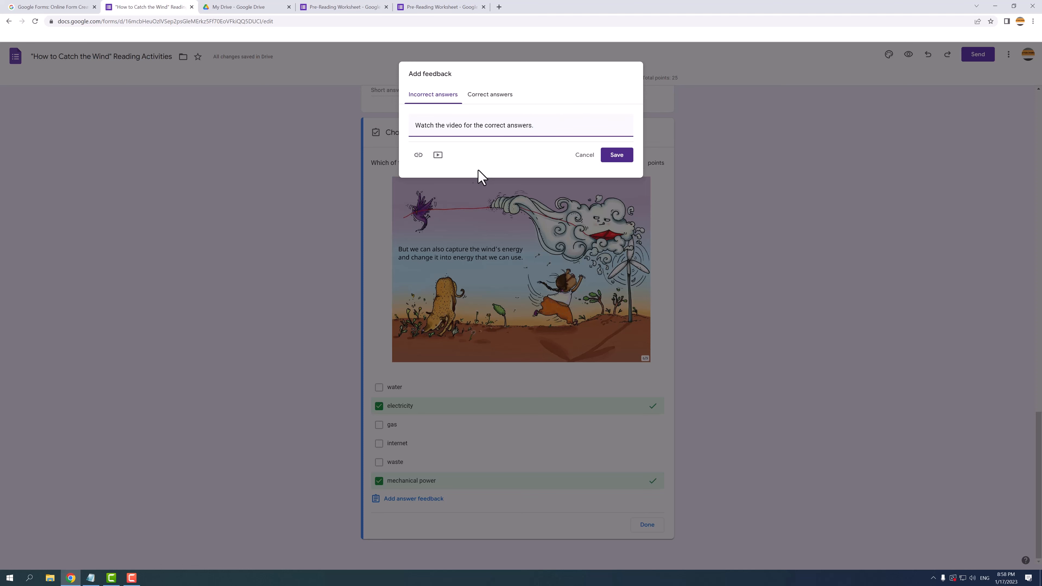
{"action": "left_click", "coordinate": [439, 156]}
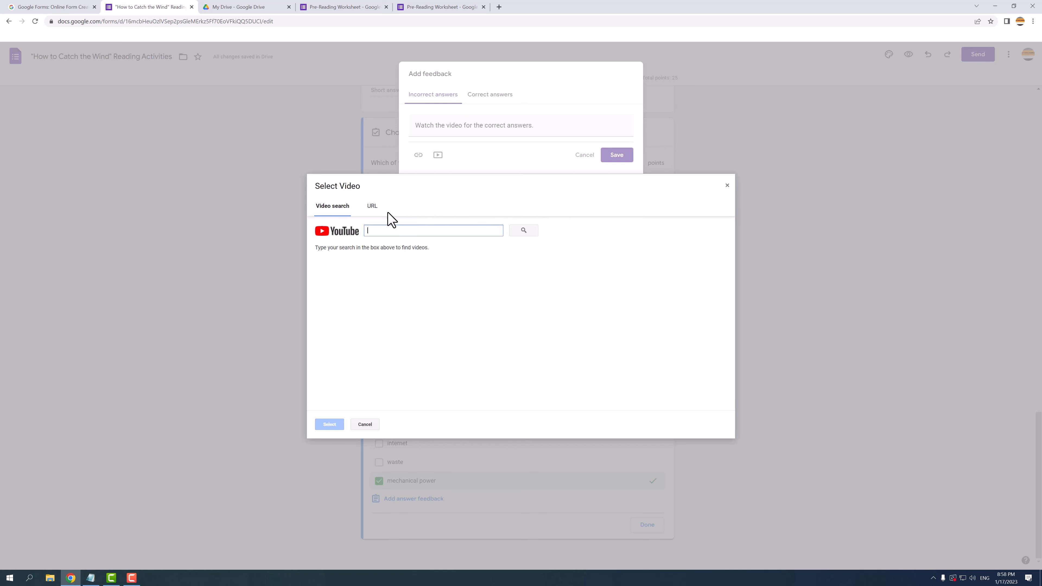
{"action": "left_click", "coordinate": [372, 206]}
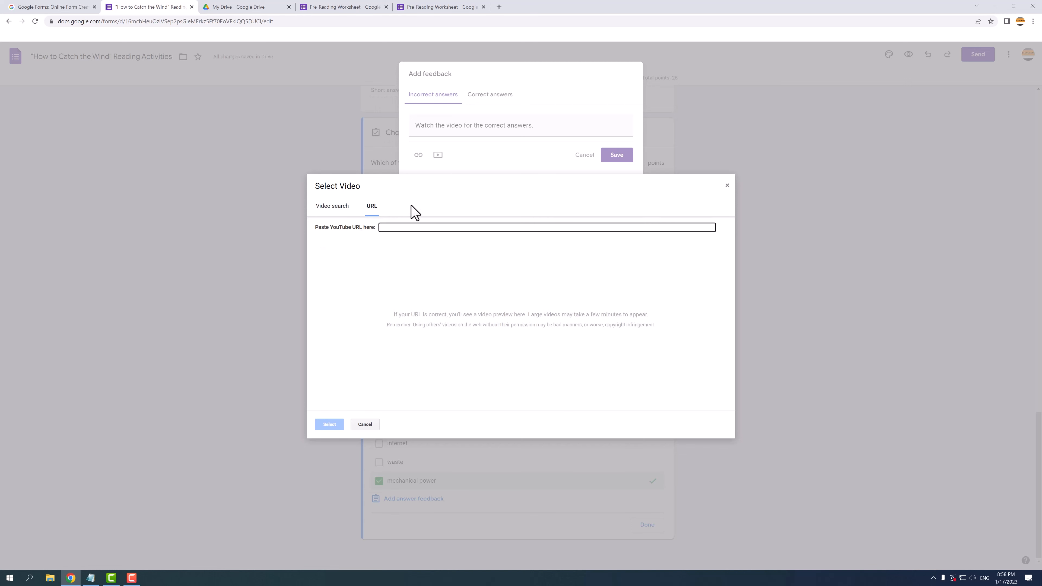
{"action": "left_click", "coordinate": [334, 208]}
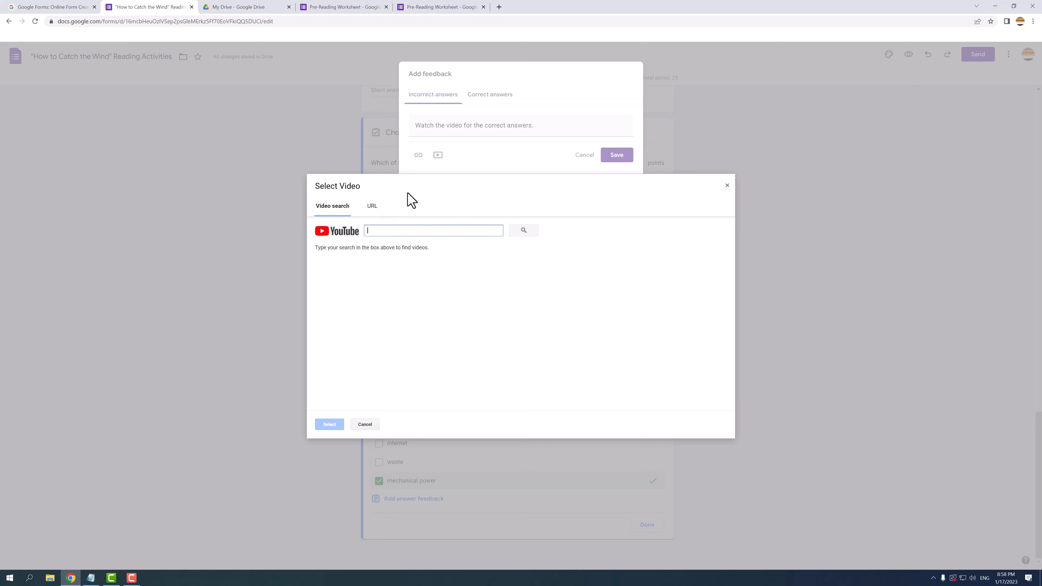
{"action": "type", "text": "the wind energy science"}
{"action": "key", "text": "Return"}
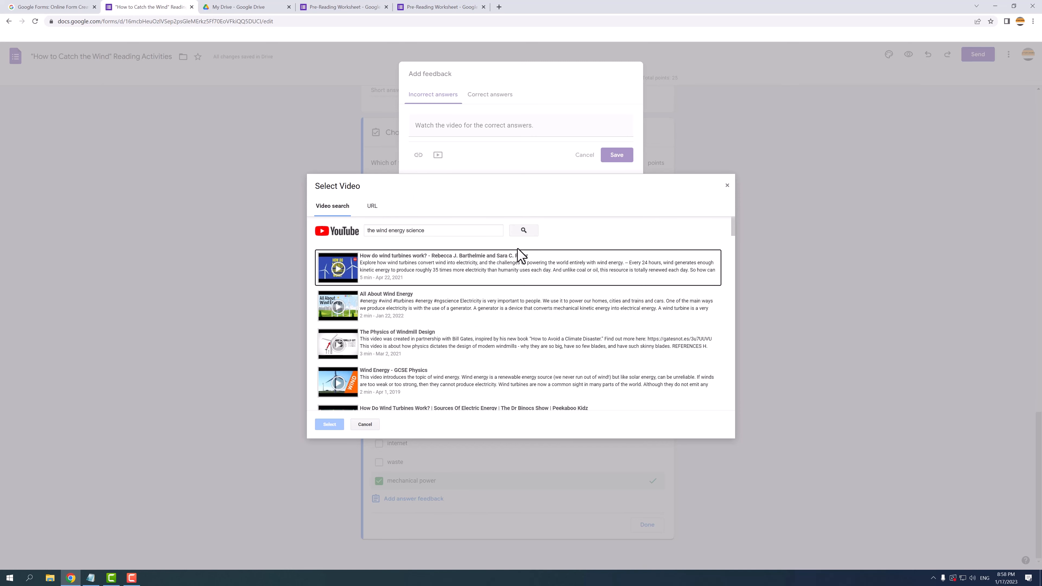
Step: Attach the All About Wind Energy video, save the feedback, and close the answer key
{"action": "left_click", "coordinate": [353, 313]}
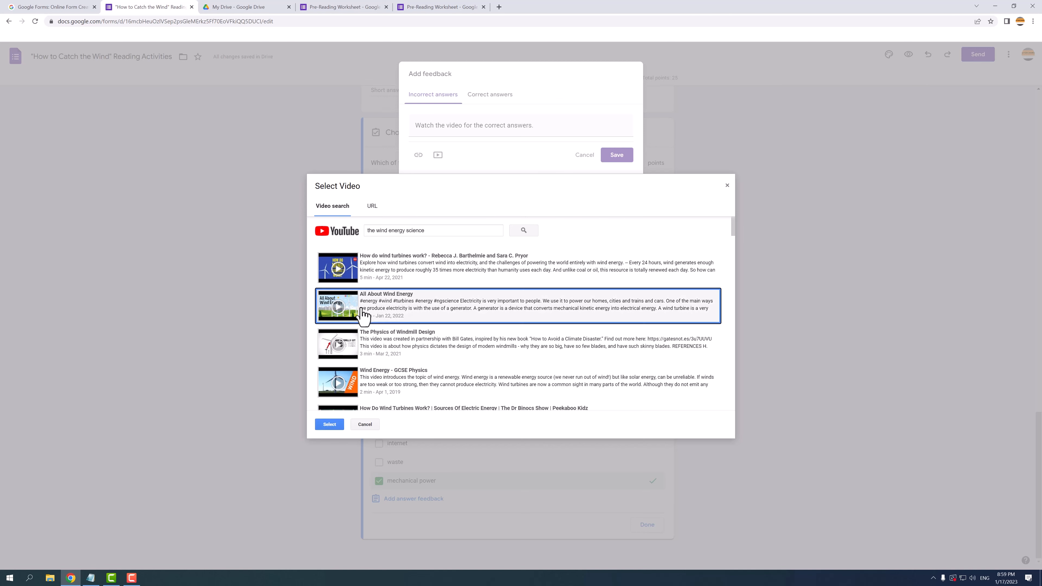
{"action": "left_click", "coordinate": [330, 424]}
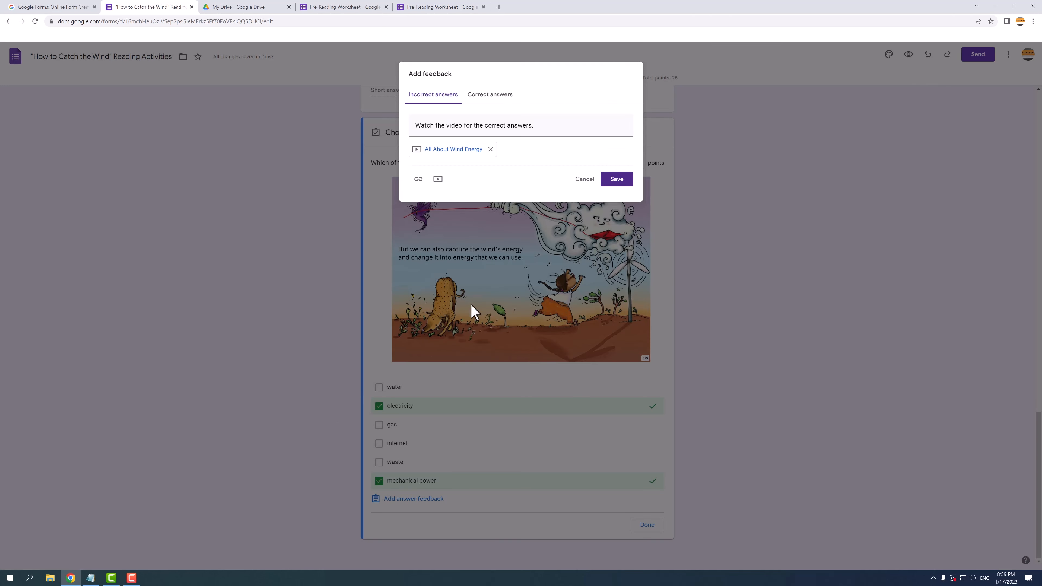
{"action": "left_click", "coordinate": [615, 180]}
{"action": "left_click", "coordinate": [646, 526]}
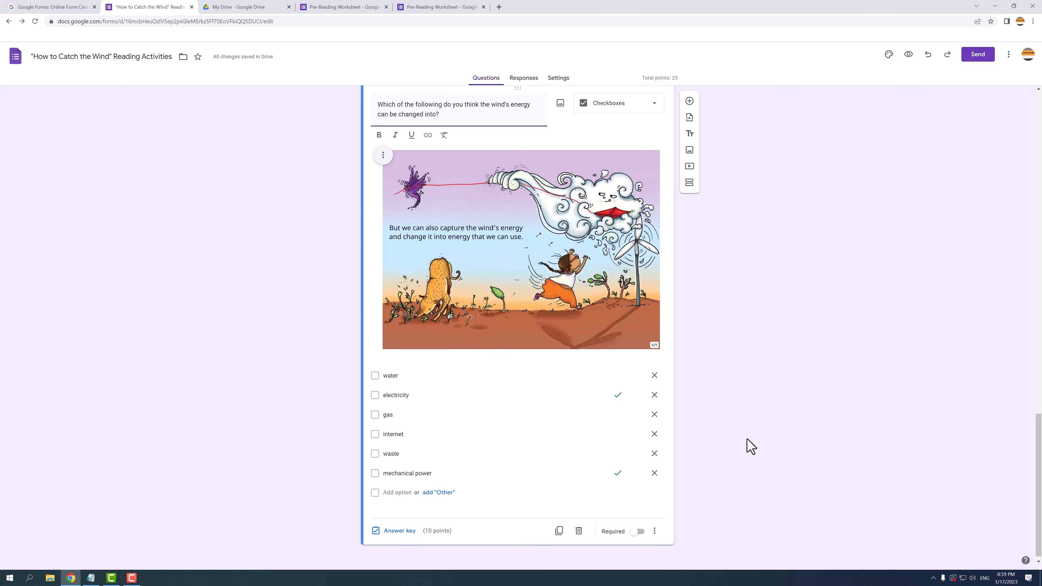
Step: After duplicating and deleting a copy, make the checkbox question required with shuffled options
{"action": "left_click", "coordinate": [558, 531]}
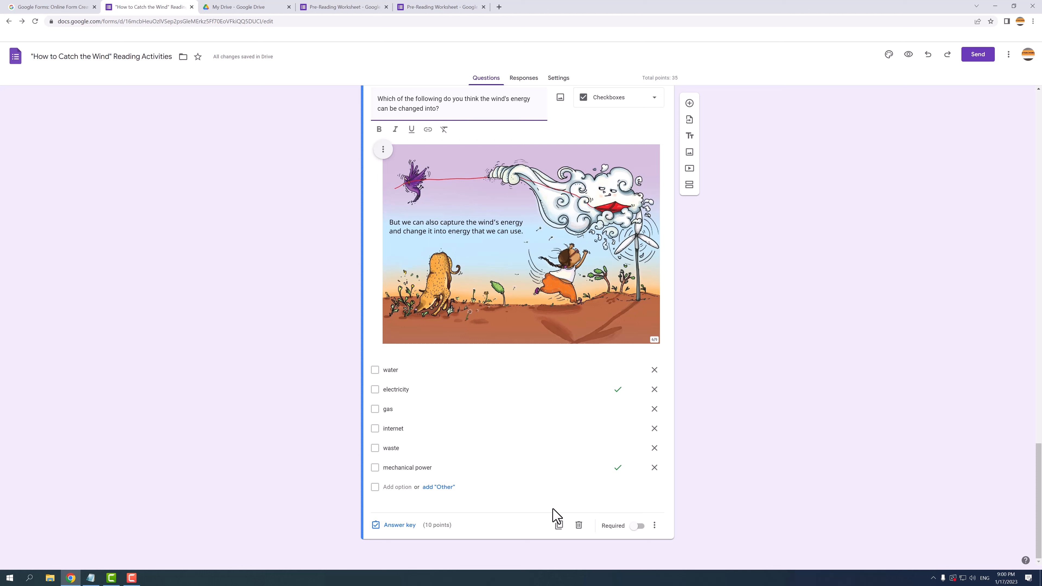
{"action": "left_click", "coordinate": [579, 525]}
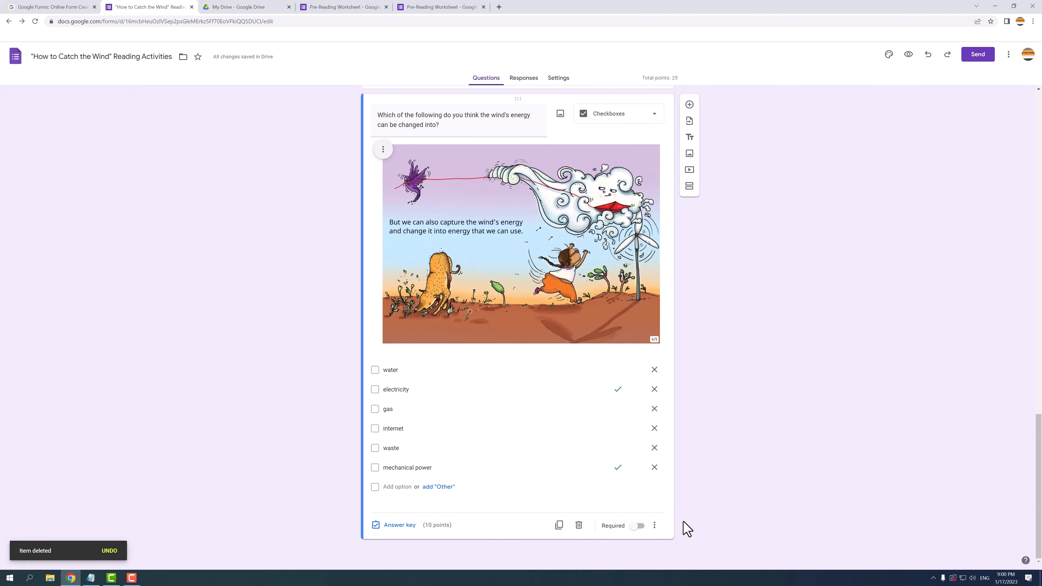
{"action": "left_click", "coordinate": [637, 526]}
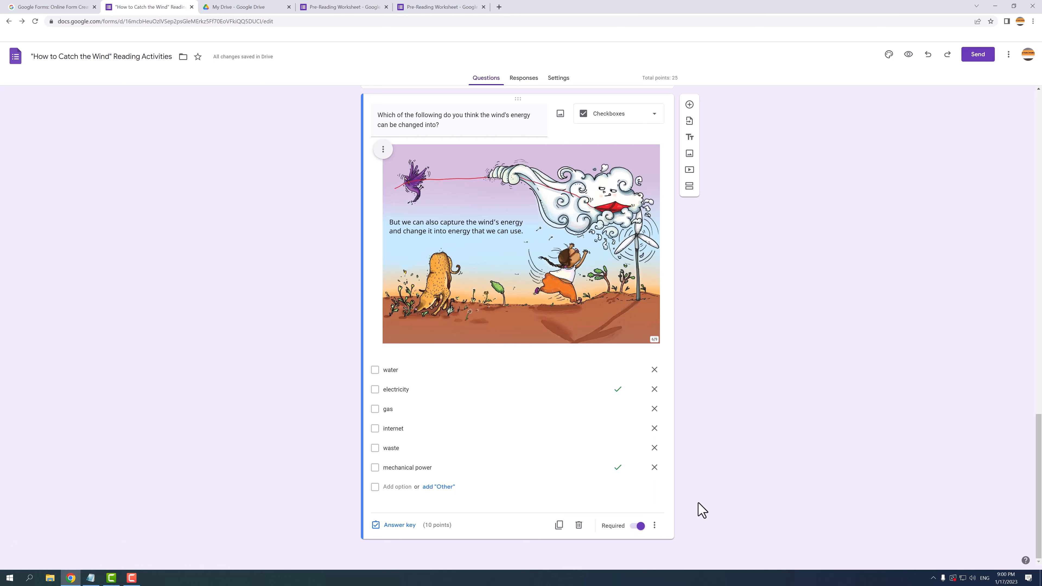
{"action": "left_click", "coordinate": [657, 525]}
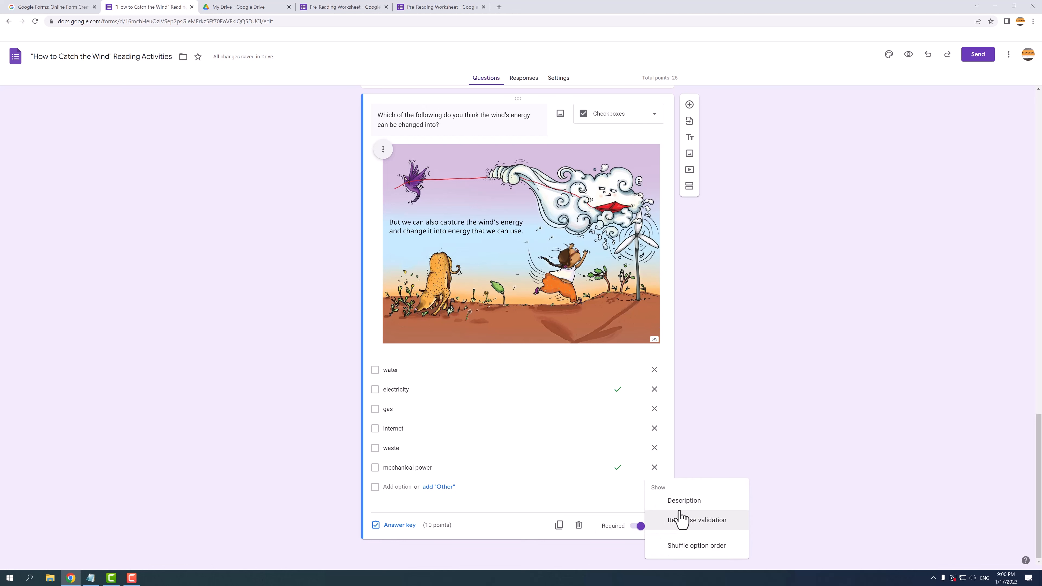
{"action": "left_click", "coordinate": [696, 546]}
{"action": "scroll", "coordinate": [677, 477], "scroll_direction": "up", "scroll_amount": 10}
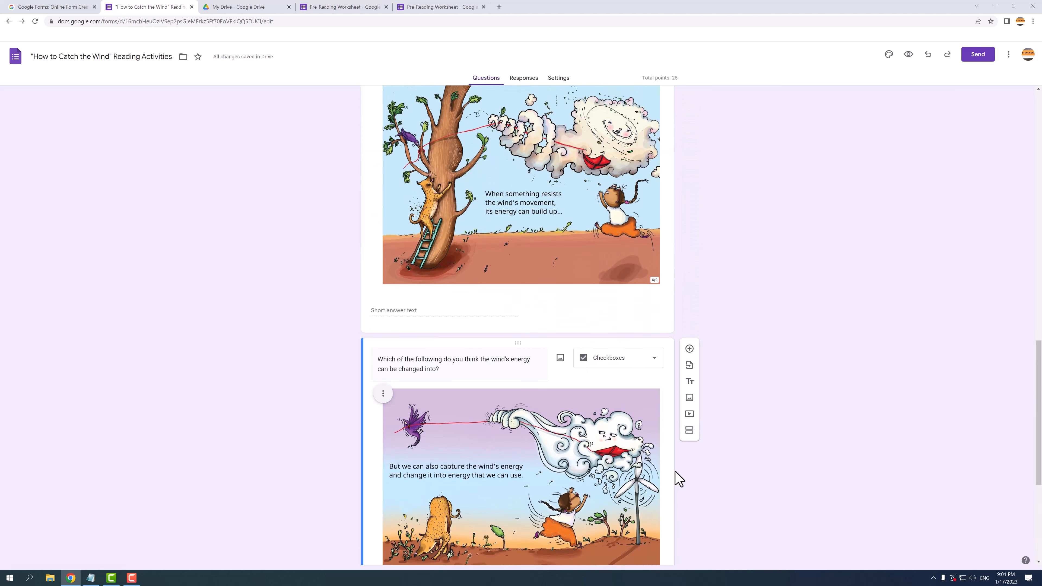
{"action": "scroll", "coordinate": [677, 478], "scroll_direction": "up", "scroll_amount": 1}
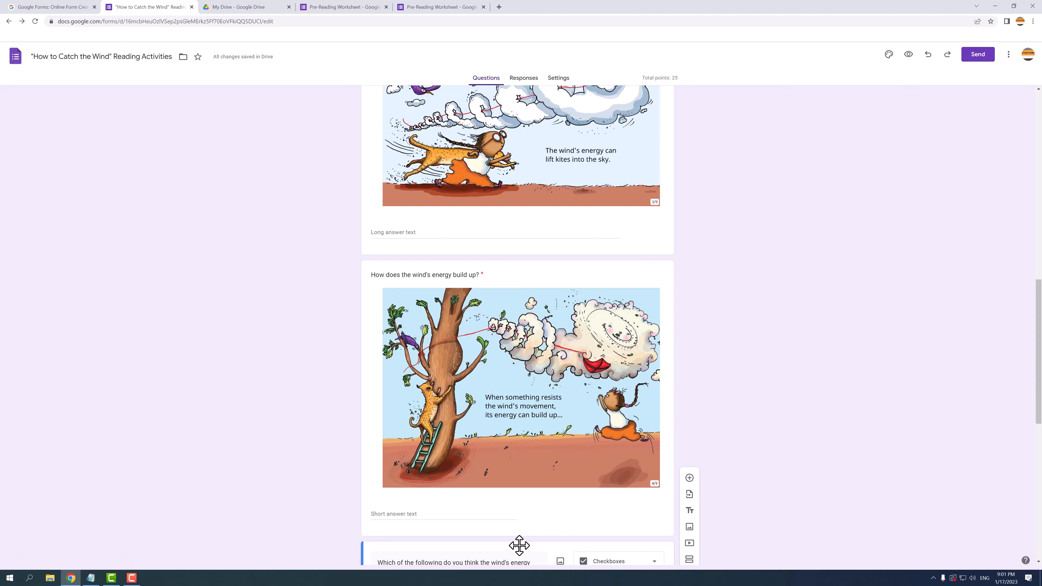
{"action": "left_click_drag", "start_coordinate": [519, 546], "coordinate": [559, 222]}
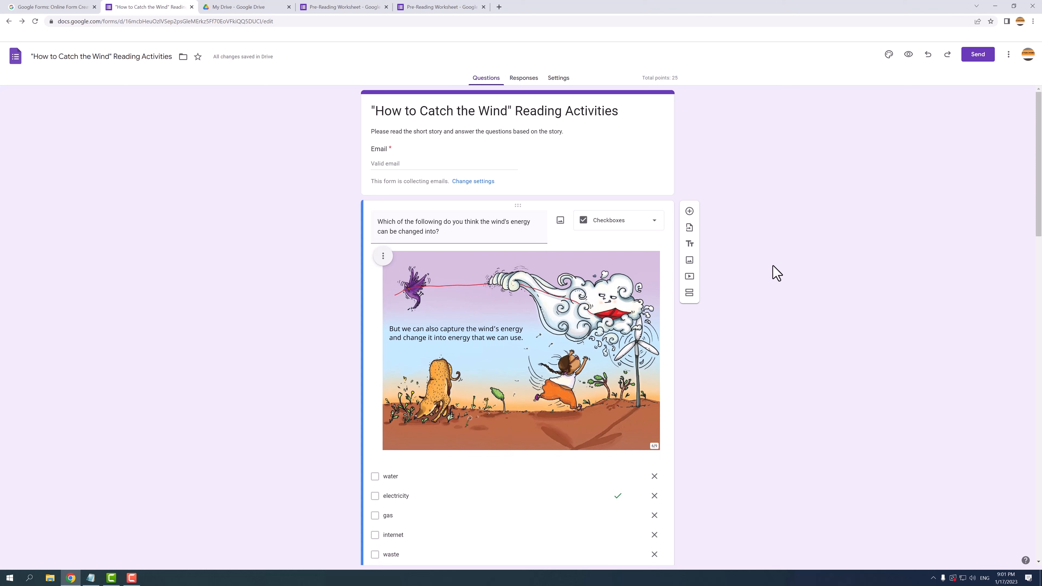
{"action": "left_click", "coordinate": [929, 56]}
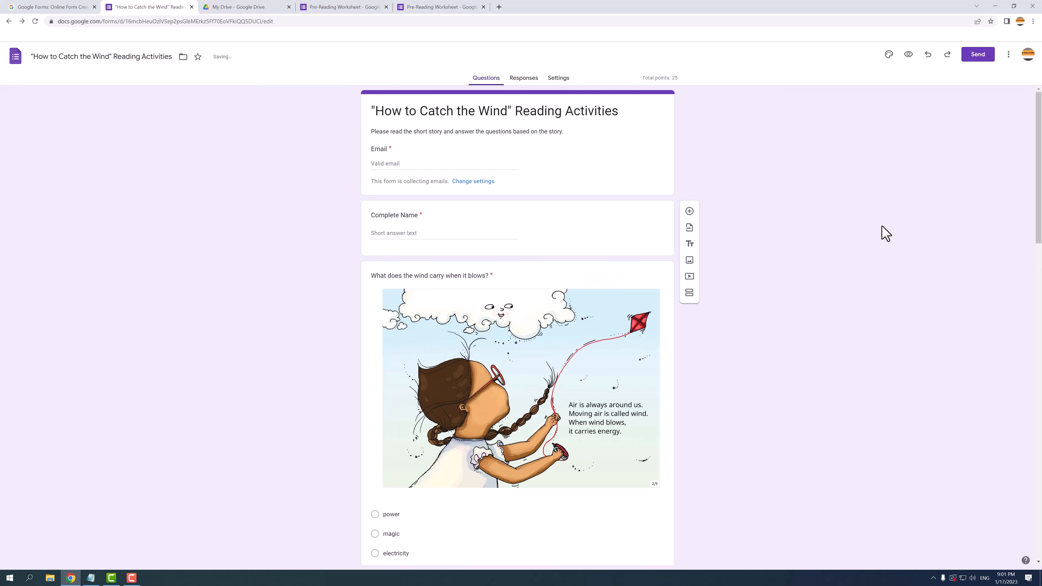
{"action": "scroll", "coordinate": [885, 234], "scroll_direction": "down", "scroll_amount": 20}
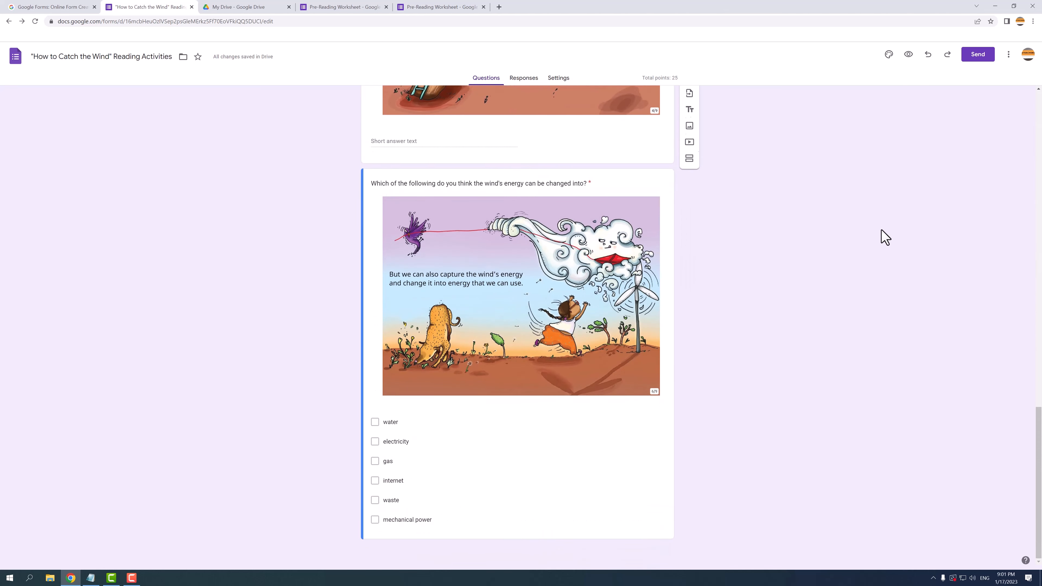
{"action": "scroll", "coordinate": [885, 237], "scroll_direction": "up", "scroll_amount": 10}
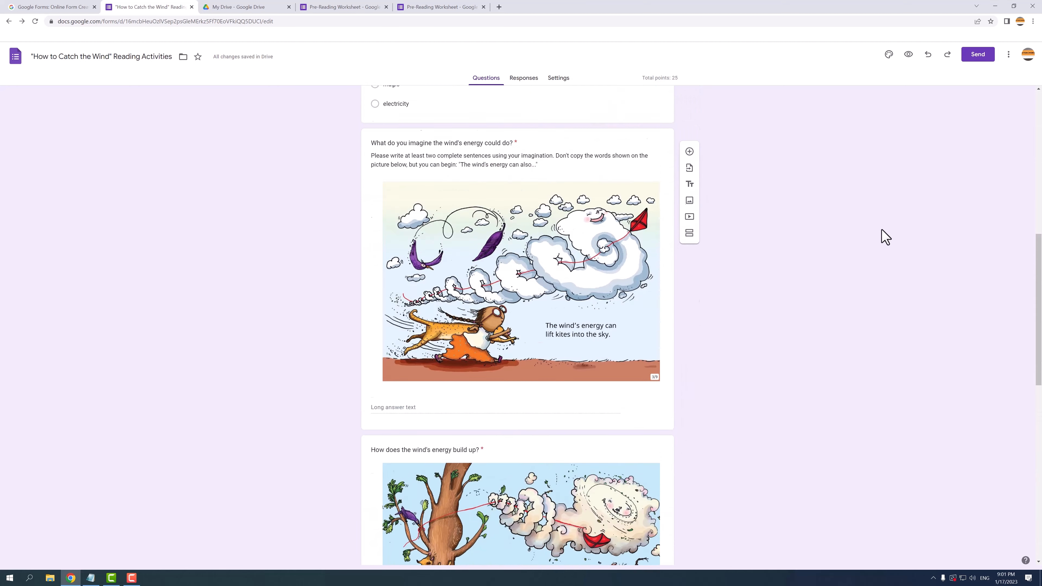
{"action": "scroll", "coordinate": [885, 237], "scroll_direction": "up", "scroll_amount": 10}
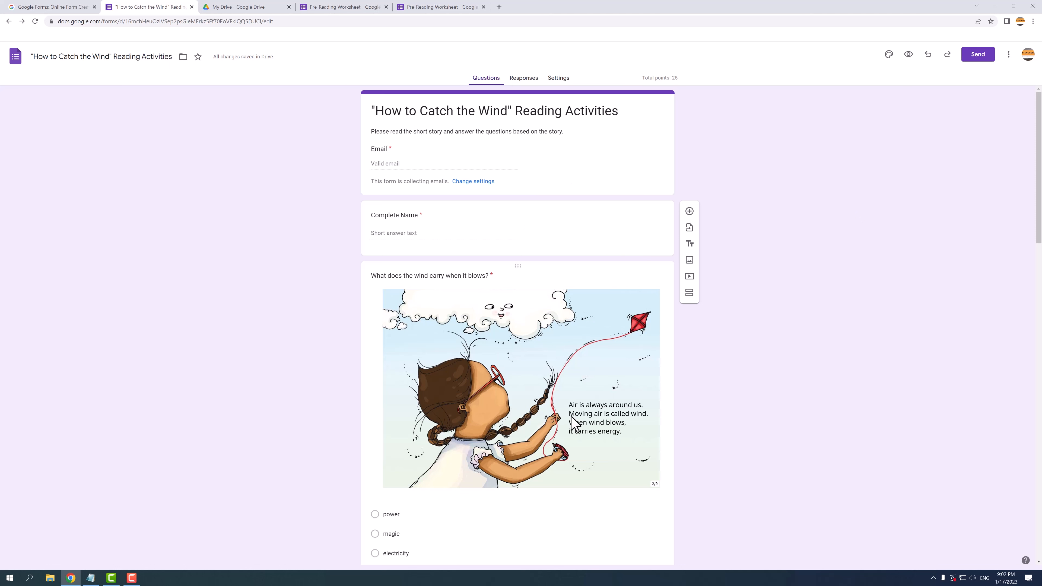
Step: Add a section after the Complete Name question and title it 'How to Catch the Wind'
{"action": "left_click", "coordinate": [488, 218]}
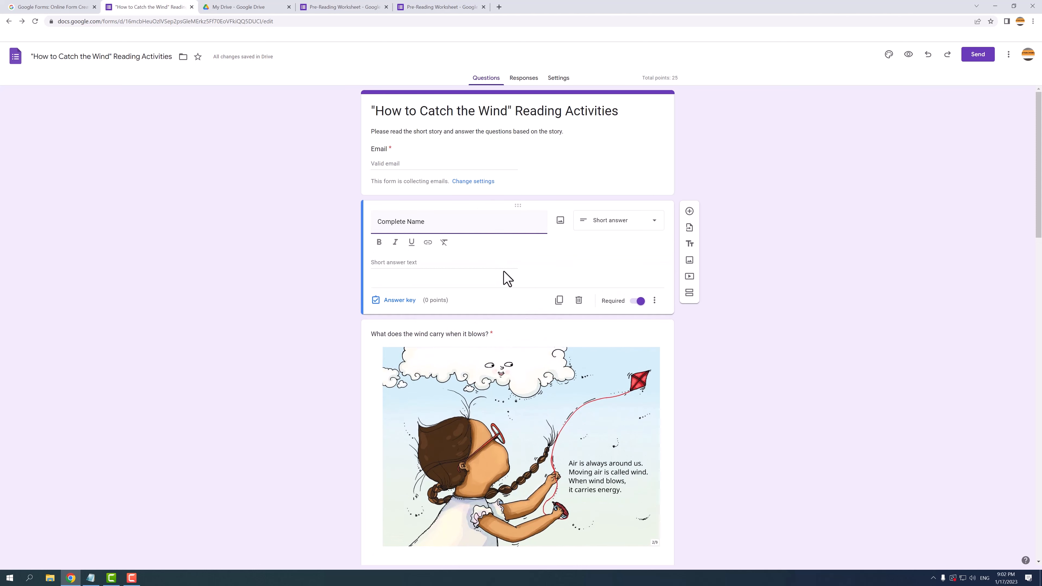
{"action": "left_click", "coordinate": [692, 299]}
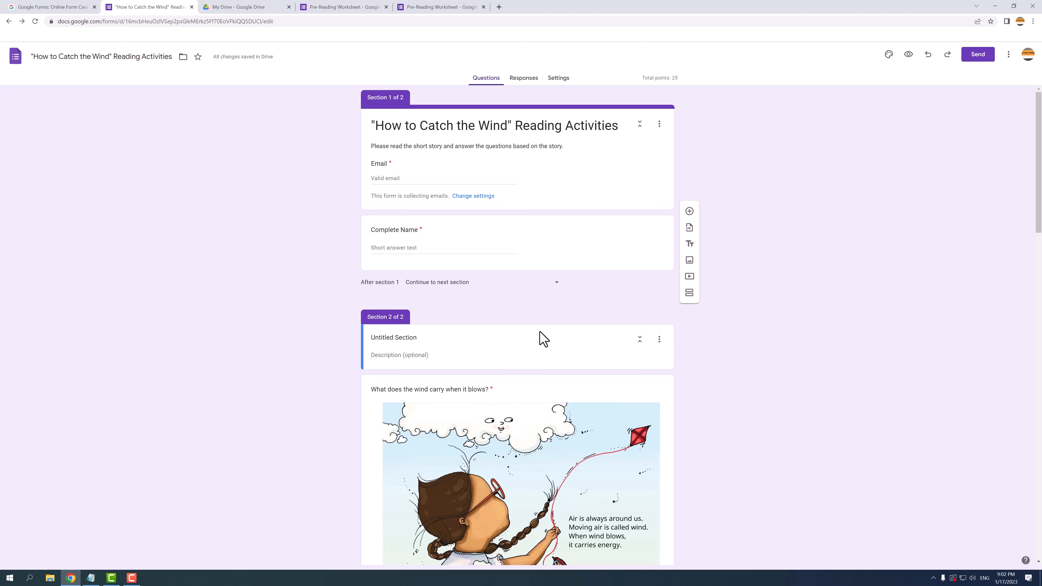
{"action": "left_click", "coordinate": [416, 333]}
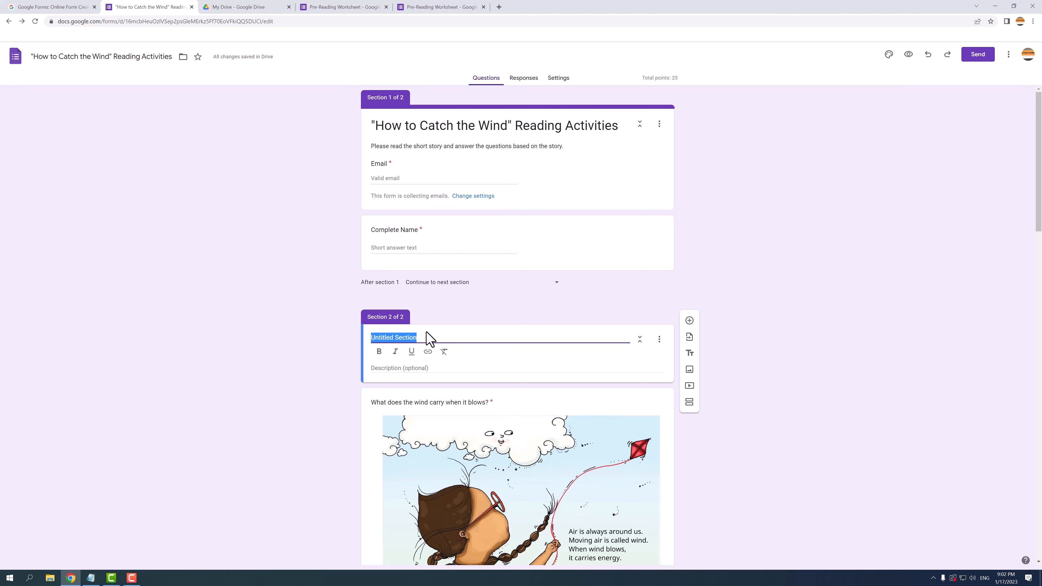
{"action": "type", "text": "\"How to Catch the Wind\""}
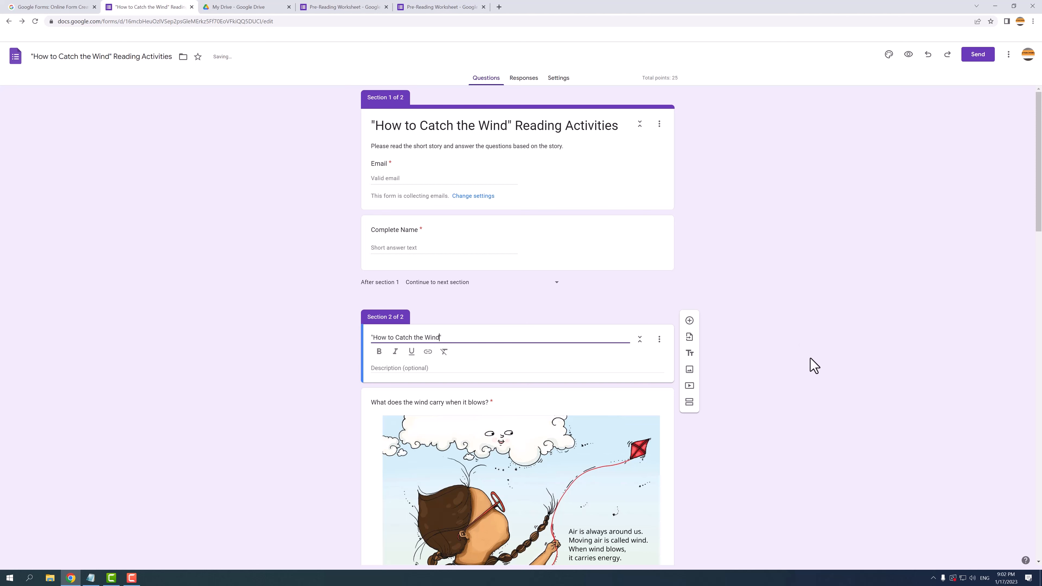
{"action": "left_click", "coordinate": [813, 365]}
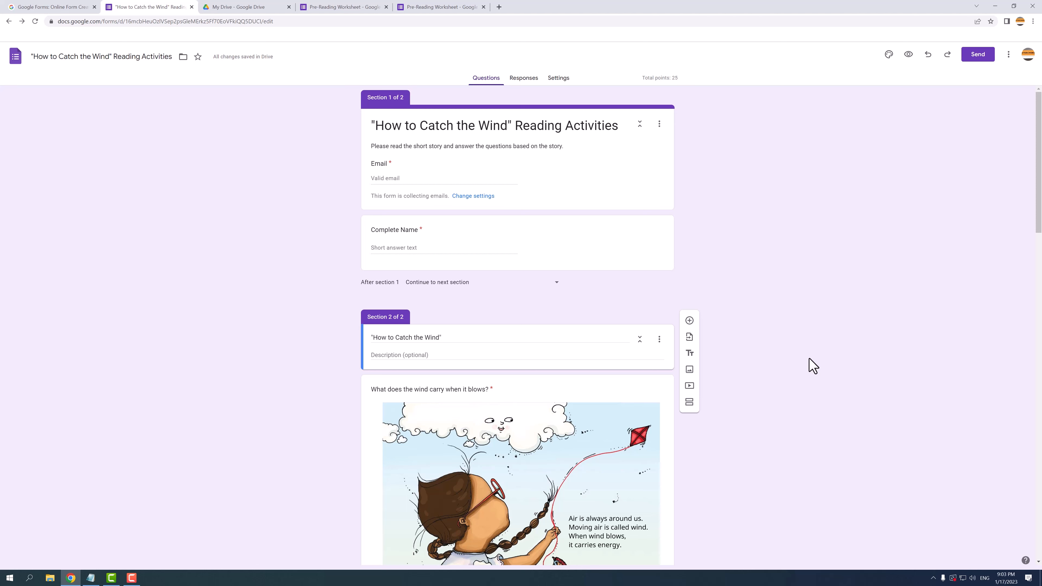
{"action": "left_click", "coordinate": [472, 232]}
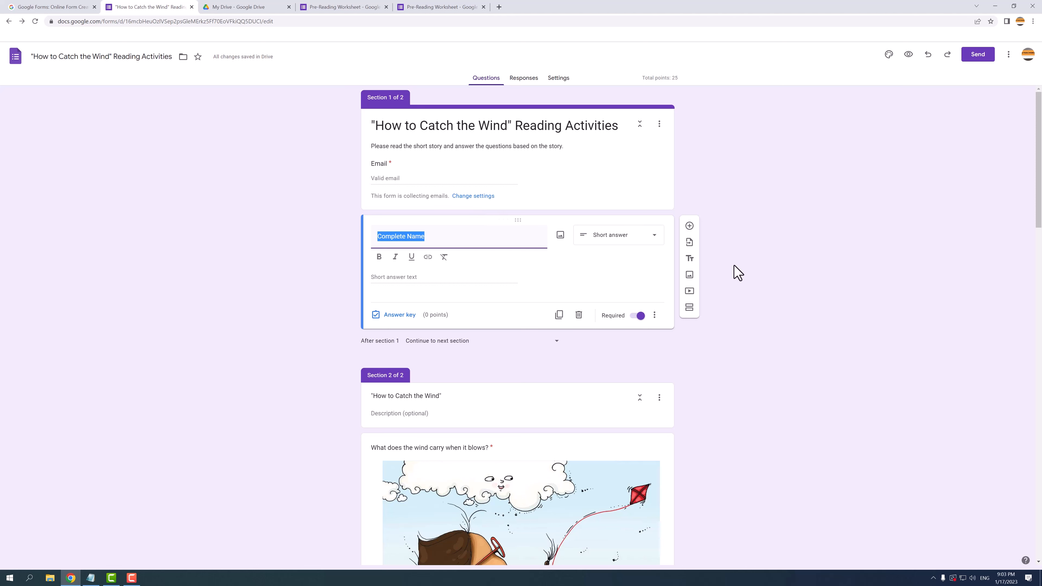
Step: Add a 'Personal Information' block with the pasted full-name instruction, placed above Complete Name
{"action": "left_click", "coordinate": [694, 262]}
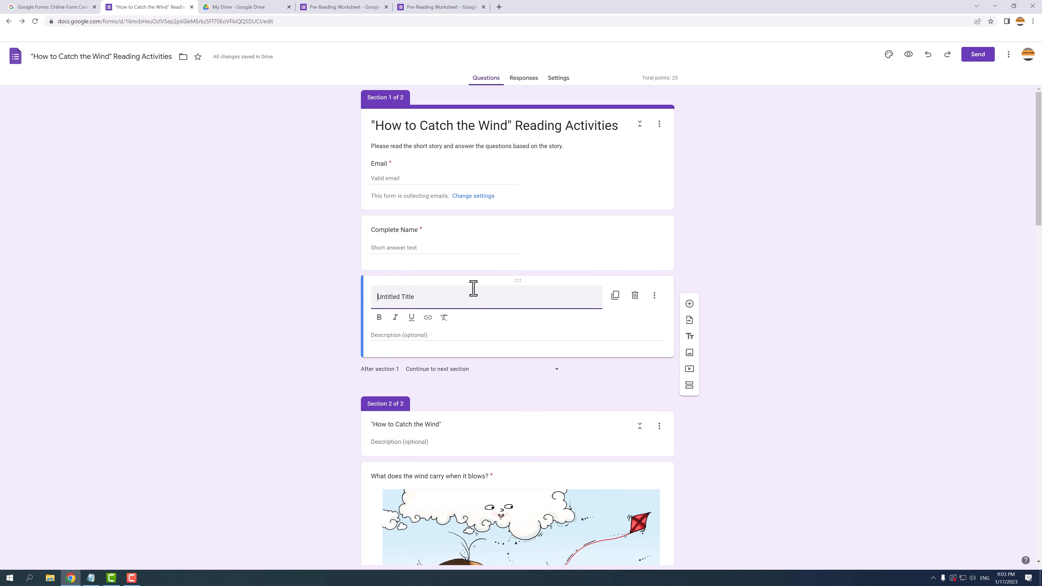
{"action": "type", "text": "Personal Information"}
{"action": "left_click", "coordinate": [424, 335]}
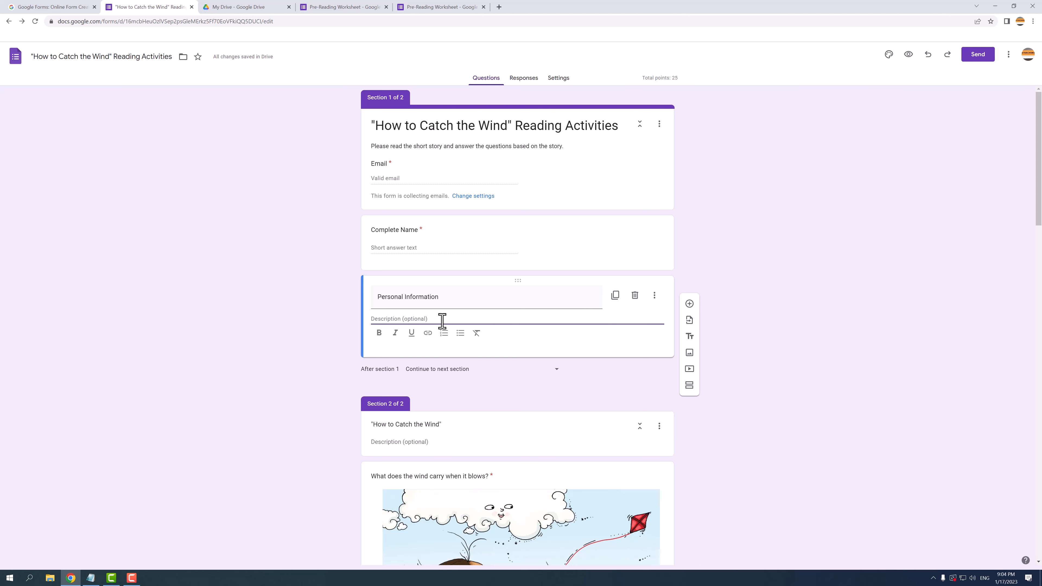
{"action": "left_click", "coordinate": [770, 345]}
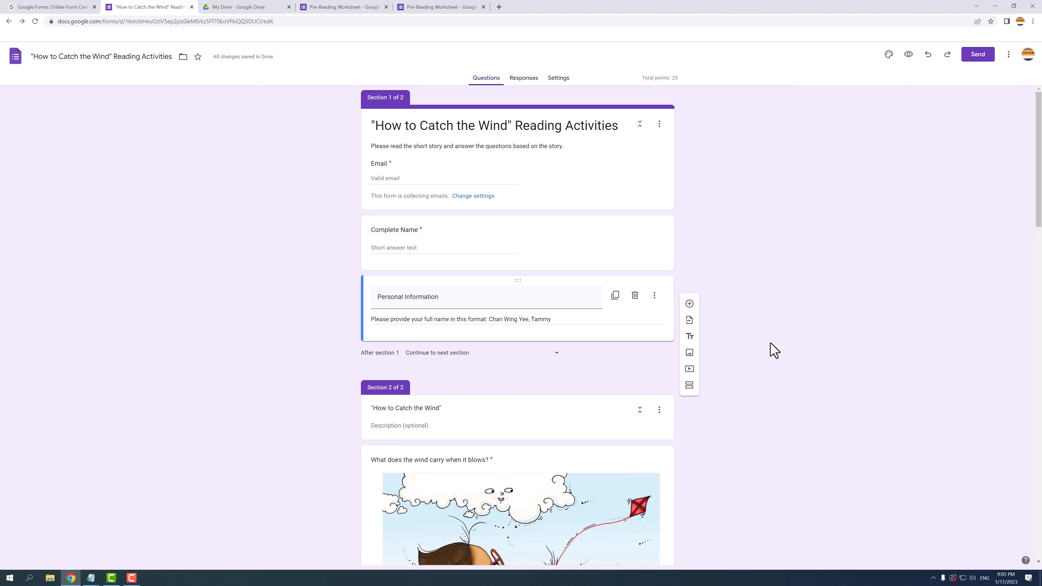
{"action": "left_click_drag", "start_coordinate": [517, 281], "coordinate": [519, 213]}
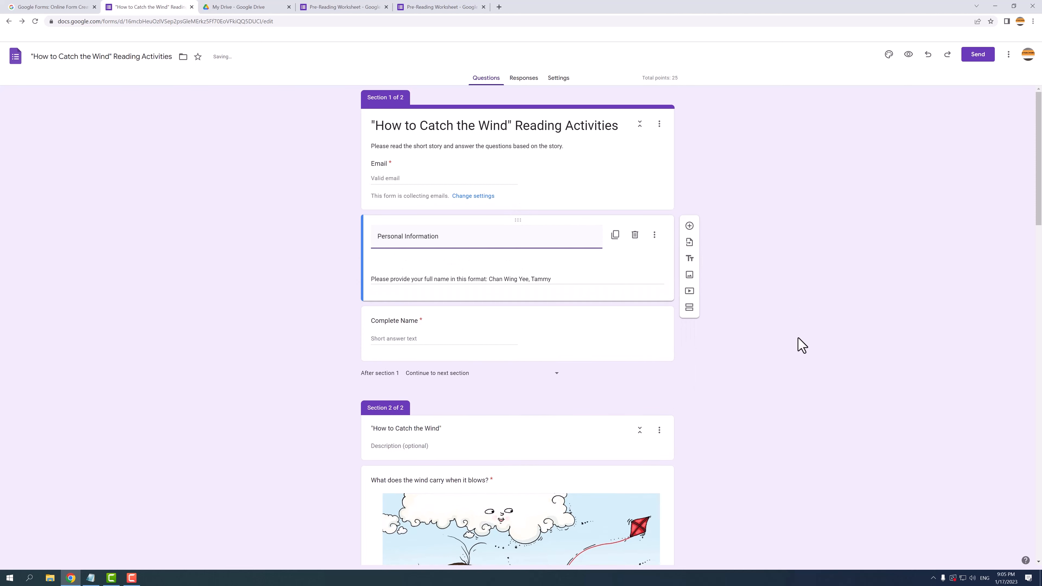
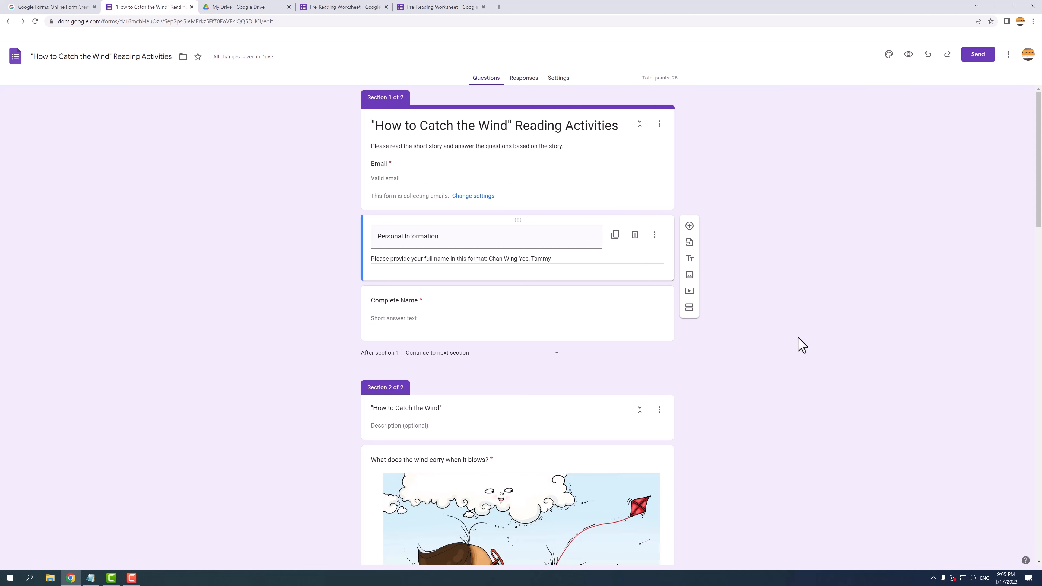
Step: Insert the Wind - 00 cover picture at the start of Section 2, 'How to Catch the Wind'
{"action": "left_click", "coordinate": [456, 408]}
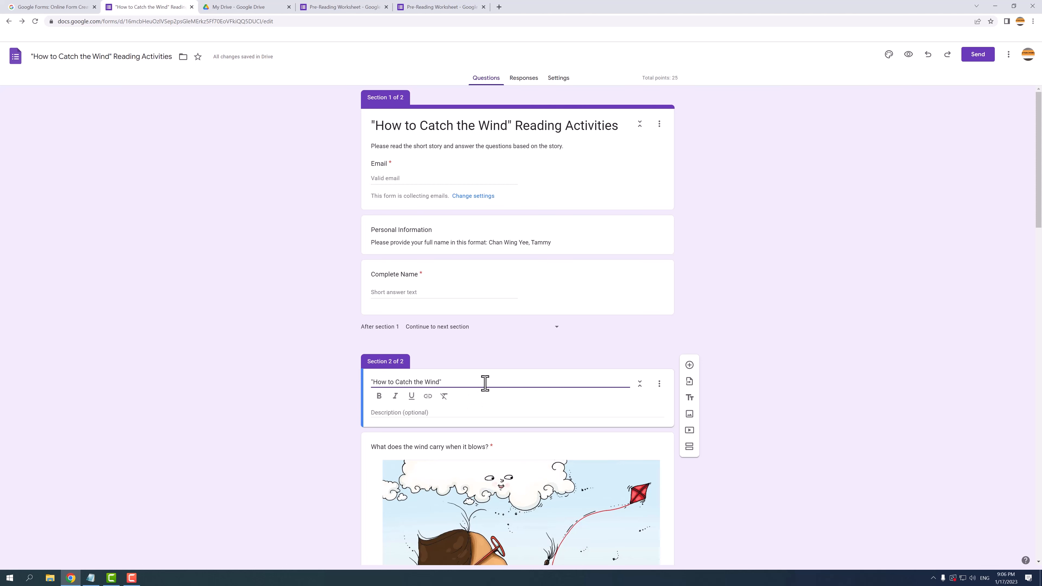
{"action": "left_click", "coordinate": [689, 414]}
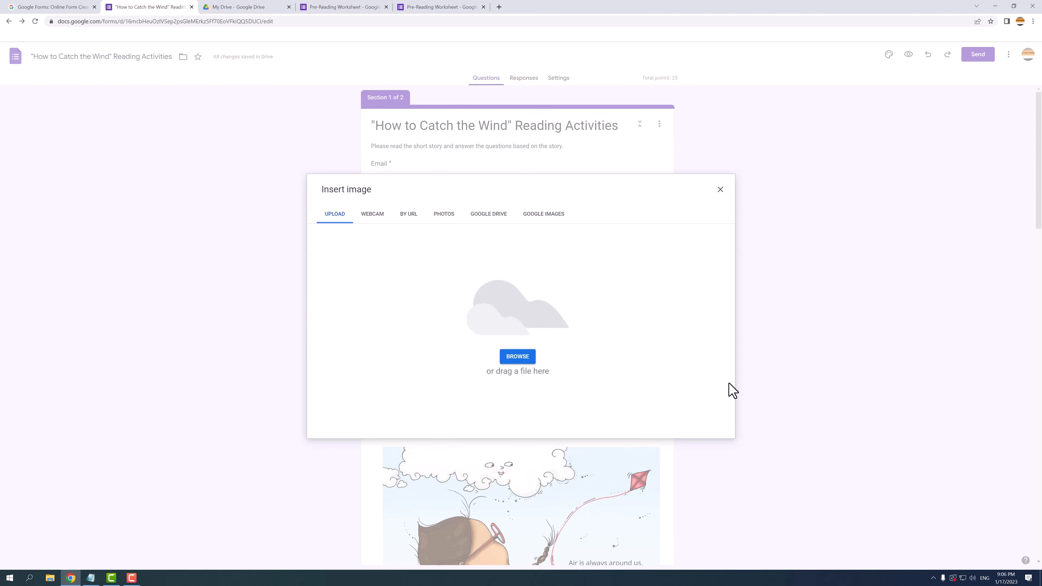
{"action": "left_click", "coordinate": [519, 358]}
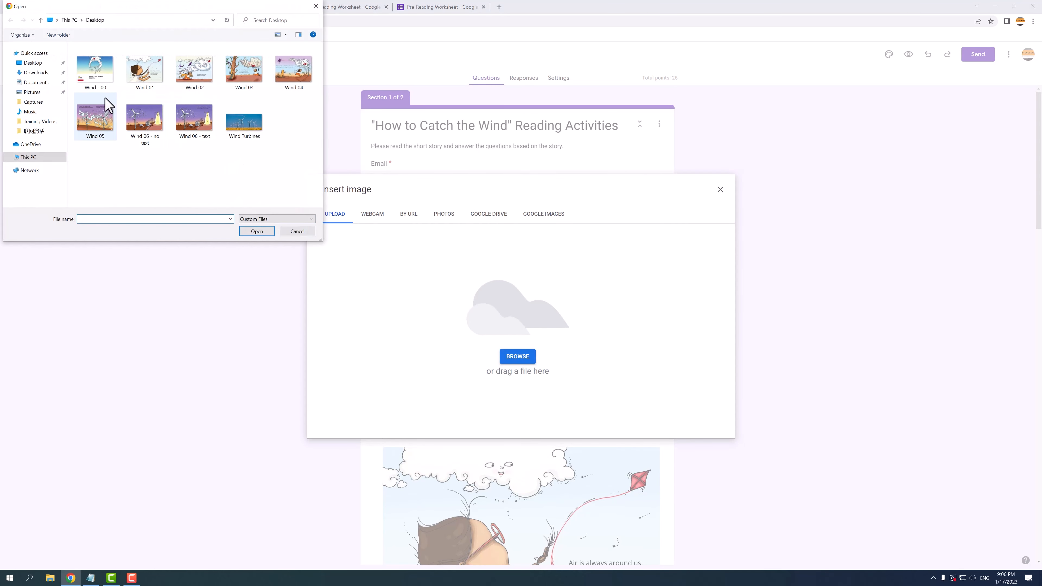
{"action": "left_click", "coordinate": [111, 80]}
{"action": "left_click", "coordinate": [250, 232]}
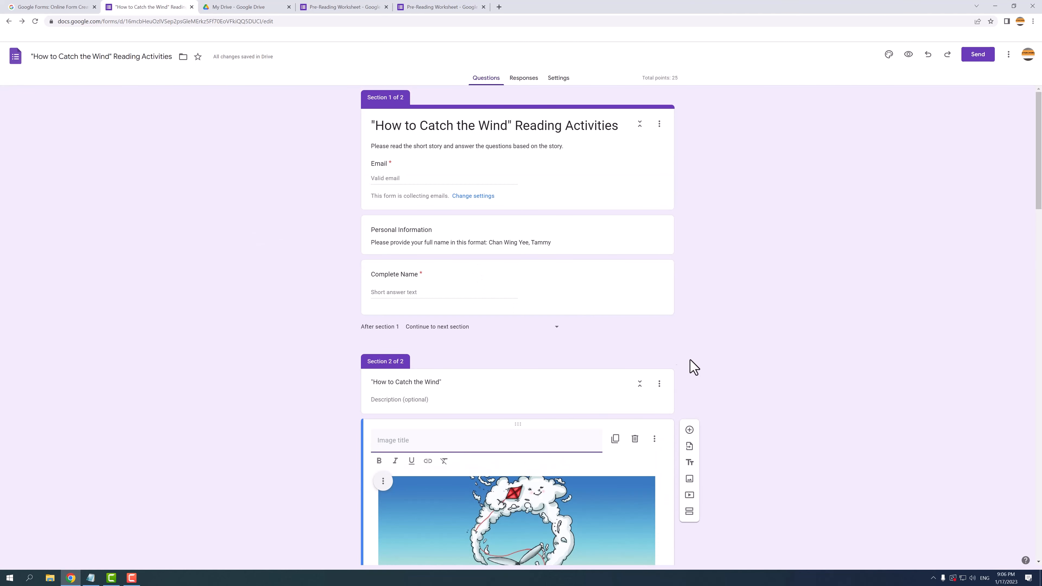
{"action": "scroll", "coordinate": [743, 397], "scroll_direction": "down", "scroll_amount": 6}
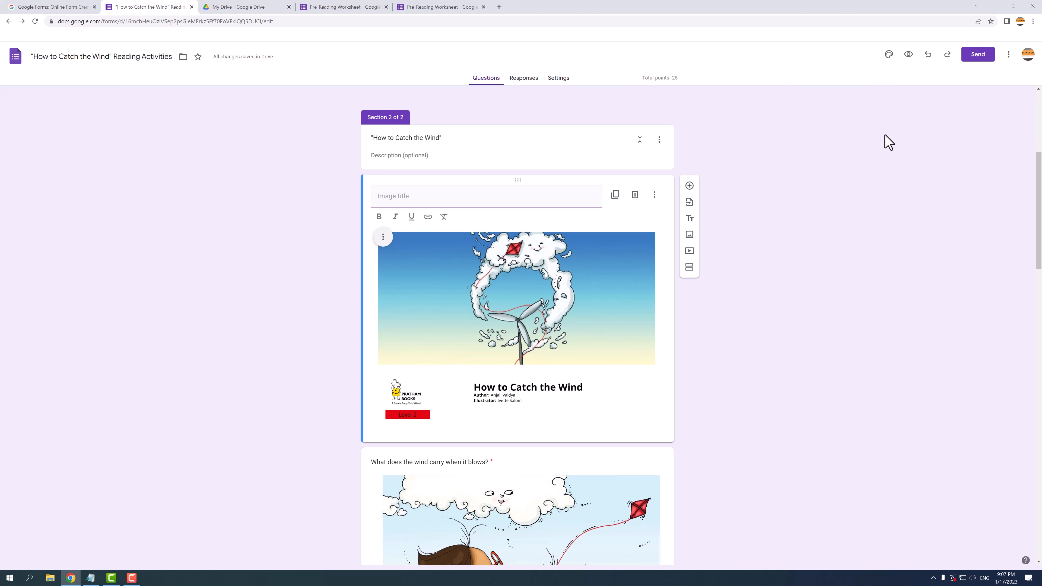
Step: Upload the Wind Turbines photo as the theme header image, cropped lower on the turbines
{"action": "left_click", "coordinate": [889, 56]}
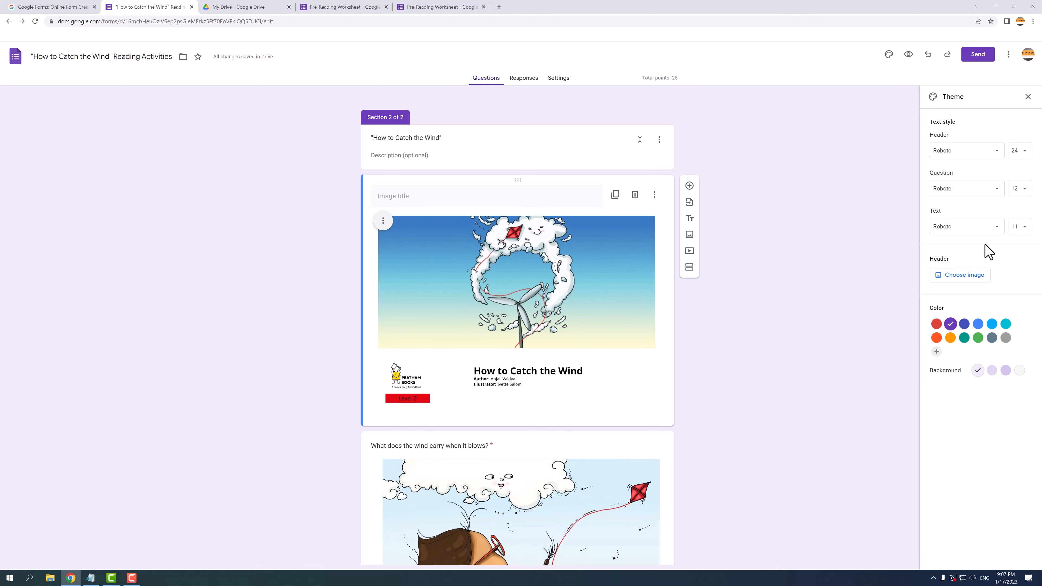
{"action": "left_click", "coordinate": [978, 275]}
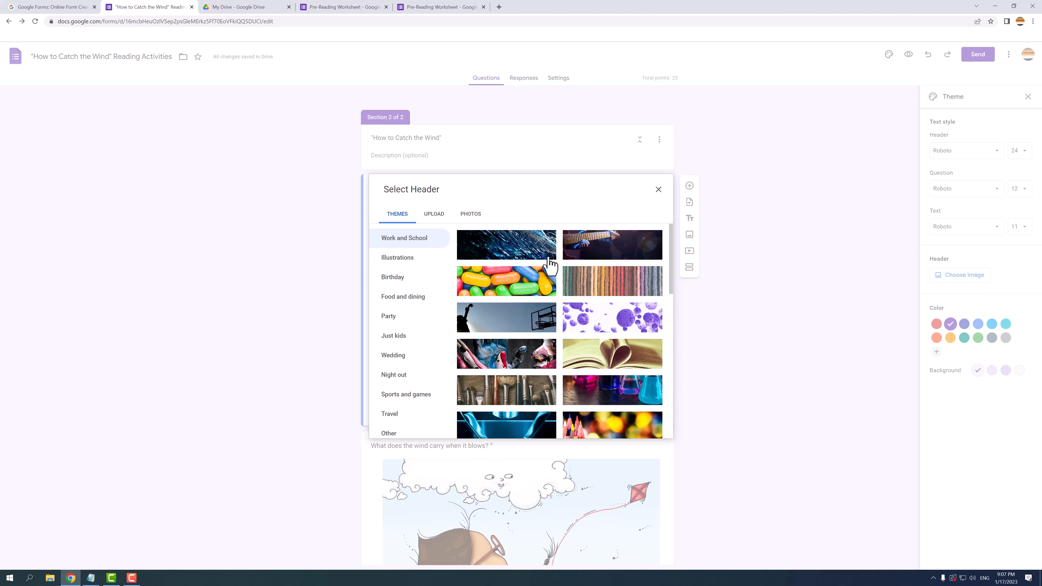
{"action": "left_click", "coordinate": [434, 213]}
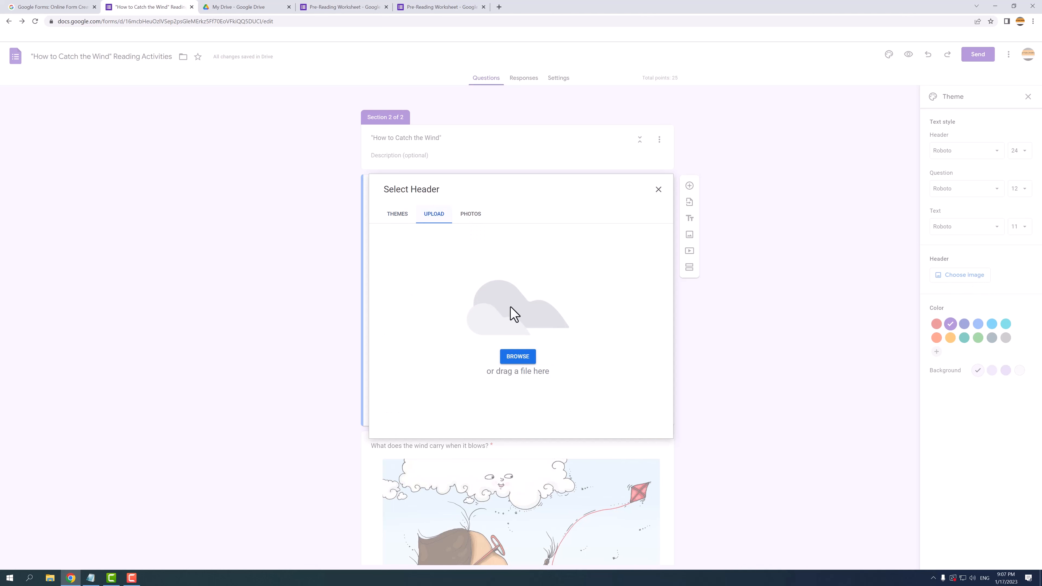
{"action": "left_click", "coordinate": [520, 357]}
{"action": "left_click", "coordinate": [251, 123]}
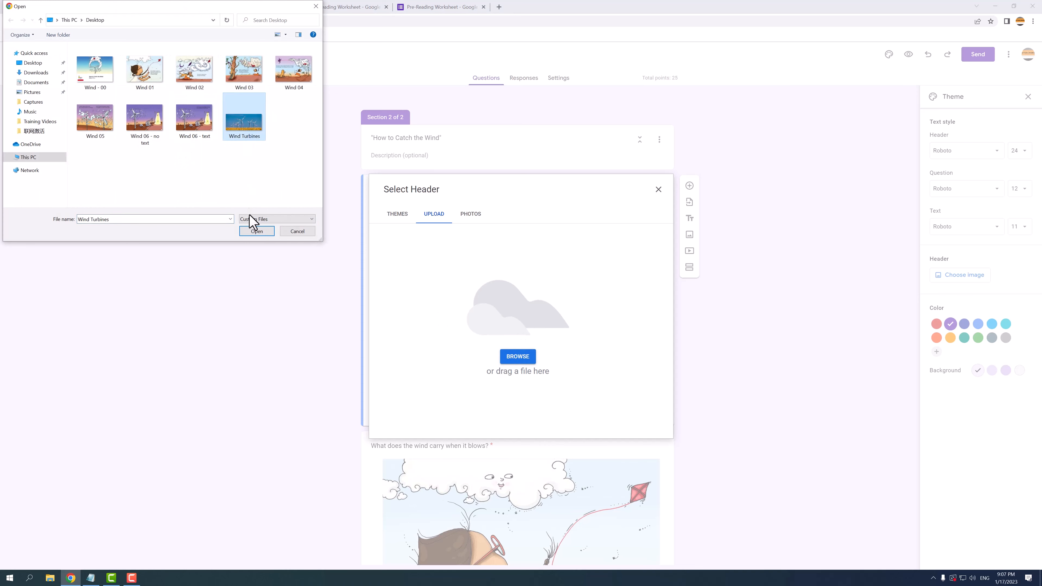
{"action": "left_click", "coordinate": [255, 230]}
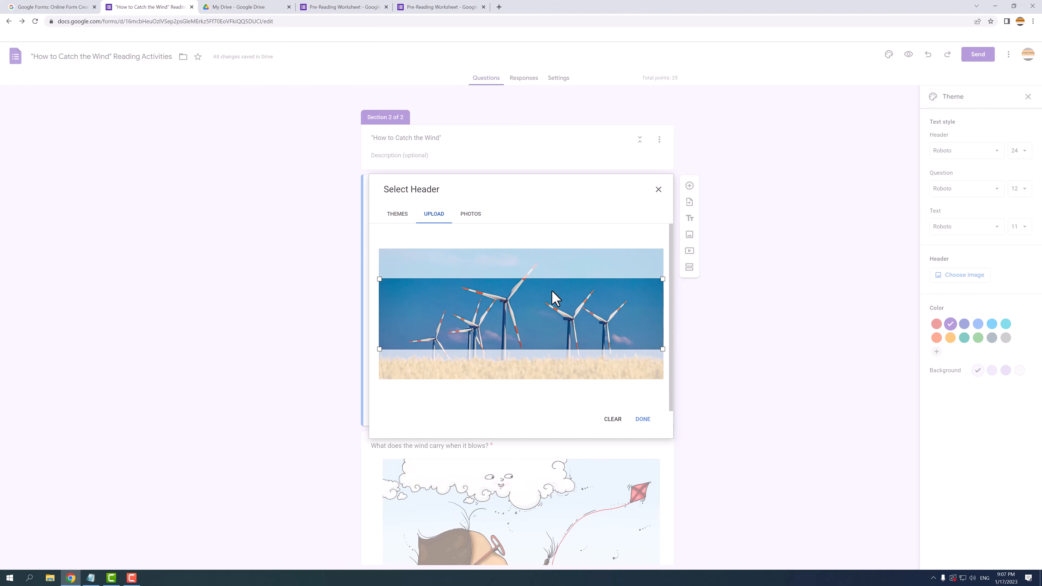
{"action": "left_click_drag", "start_coordinate": [551, 291], "coordinate": [551, 305]}
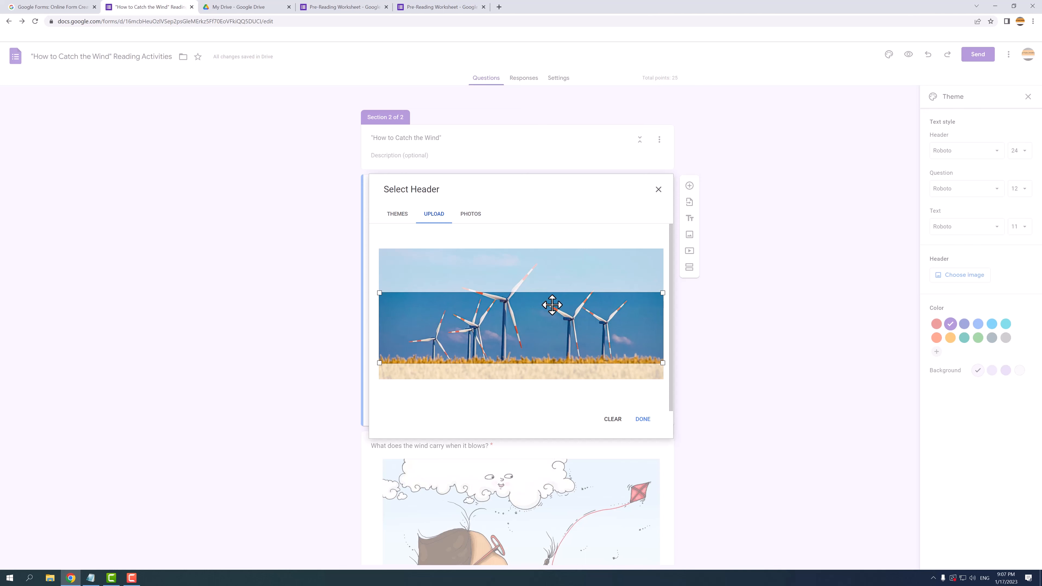
{"action": "left_click", "coordinate": [641, 422]}
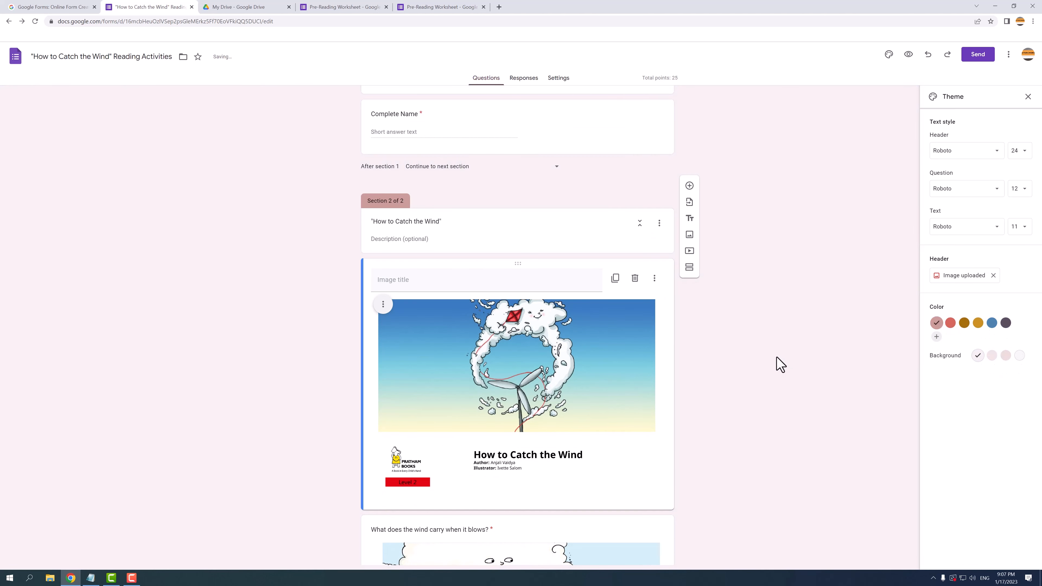
Step: Change the theme colour to blue to match the turbine header
{"action": "scroll", "coordinate": [776, 357], "scroll_direction": "up", "scroll_amount": 6}
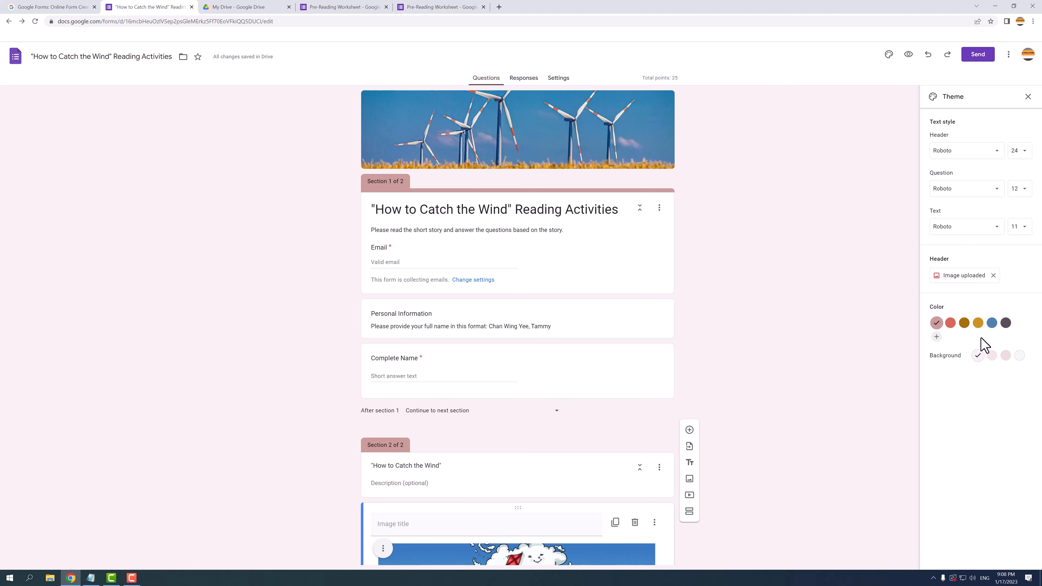
{"action": "left_click", "coordinate": [992, 323]}
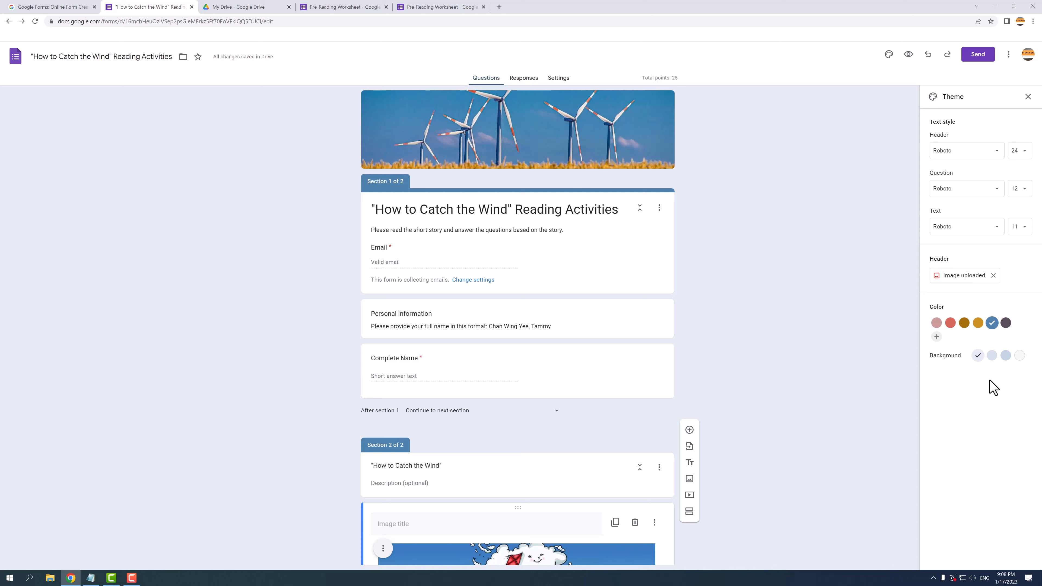
Step: Preview the form as a respondent, then return to the editor
{"action": "left_click", "coordinate": [909, 56]}
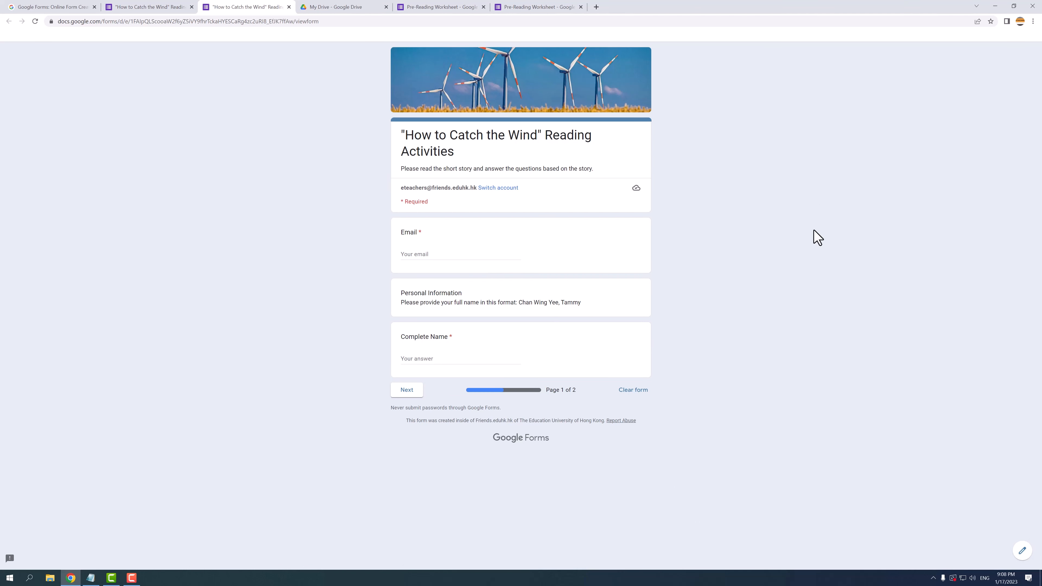
{"action": "left_click", "coordinate": [1022, 552]}
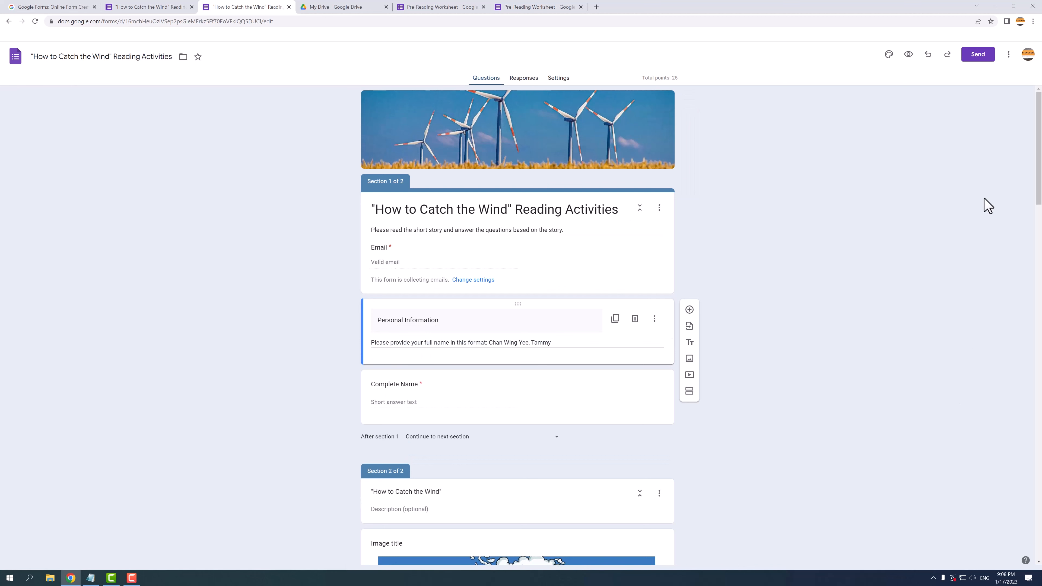
Step: Copy the form's shortened sharing link and check the 640 × 3537 px embed code
{"action": "left_click", "coordinate": [979, 57]}
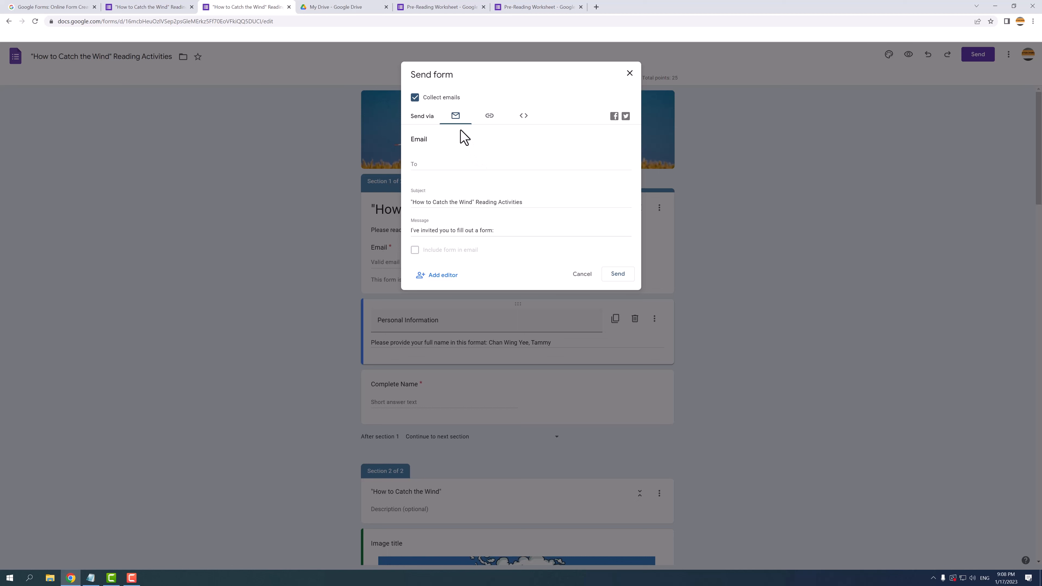
{"action": "left_click", "coordinate": [490, 116]}
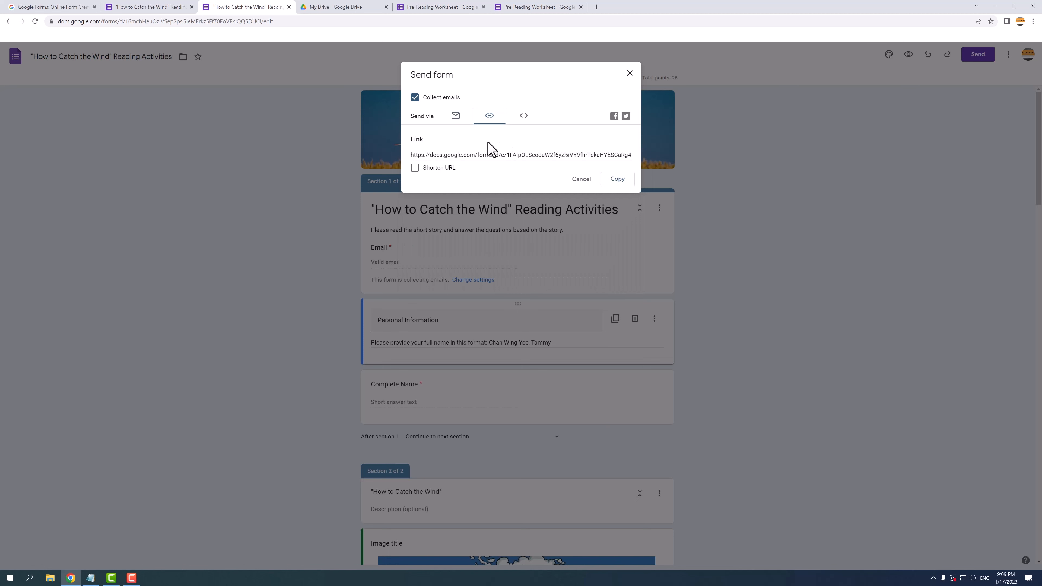
{"action": "left_click", "coordinate": [415, 169]}
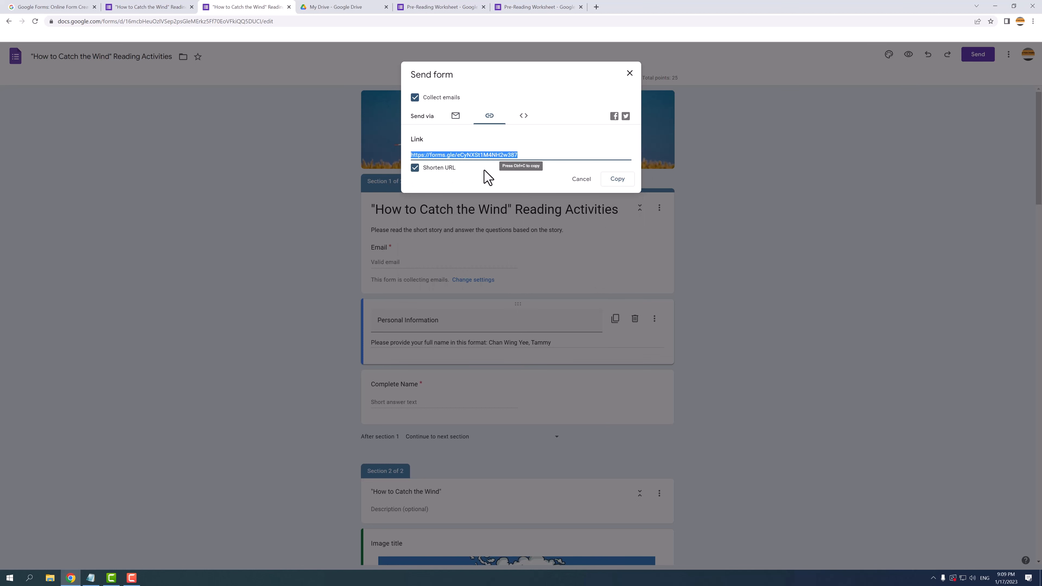
{"action": "left_click", "coordinate": [624, 179]}
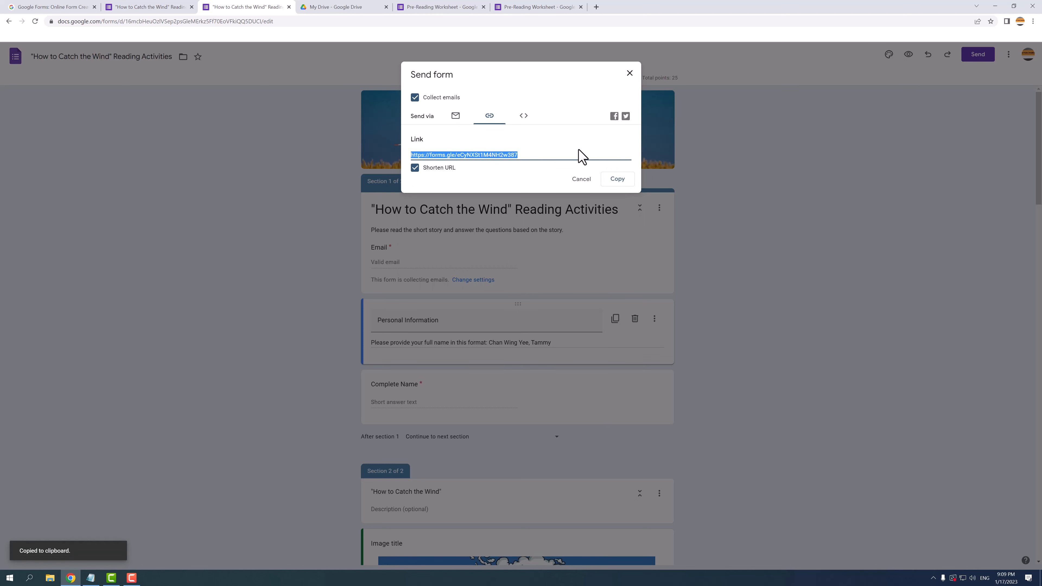
{"action": "left_click", "coordinate": [525, 119]}
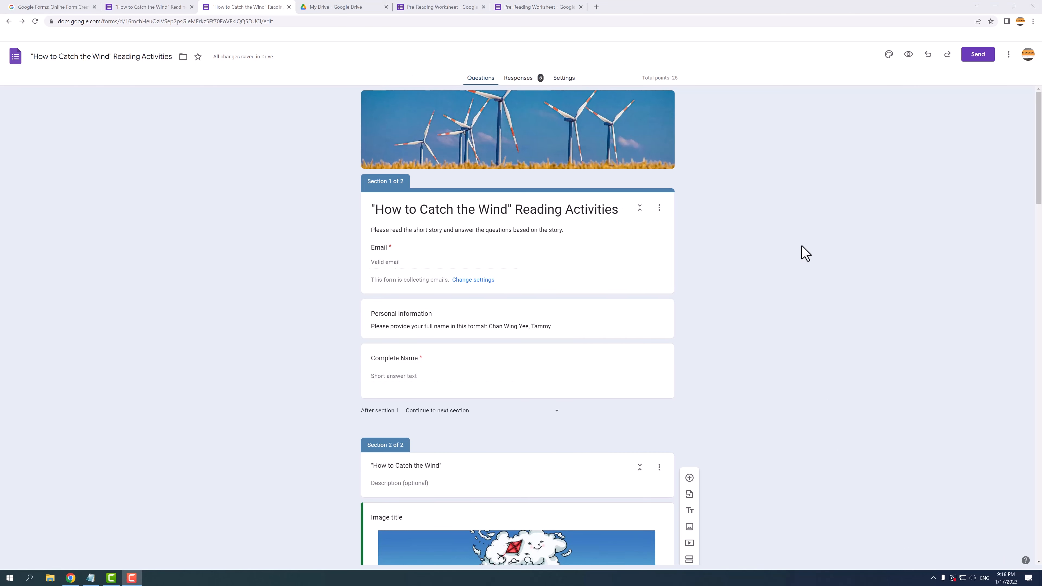
Step: Open the five responses and stop the form accepting new responses
{"action": "left_click", "coordinate": [530, 83]}
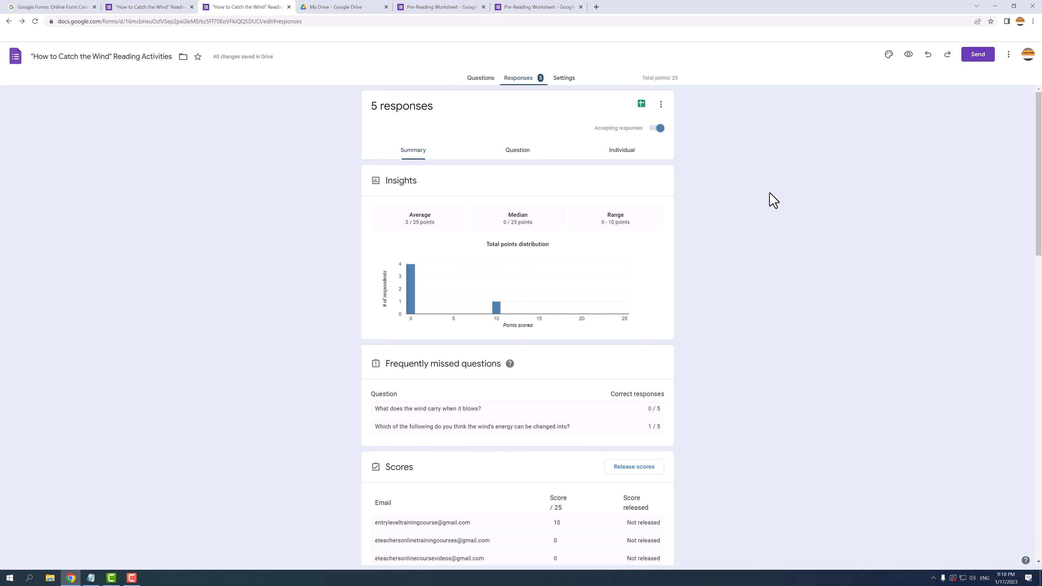
{"action": "left_click", "coordinate": [659, 128]}
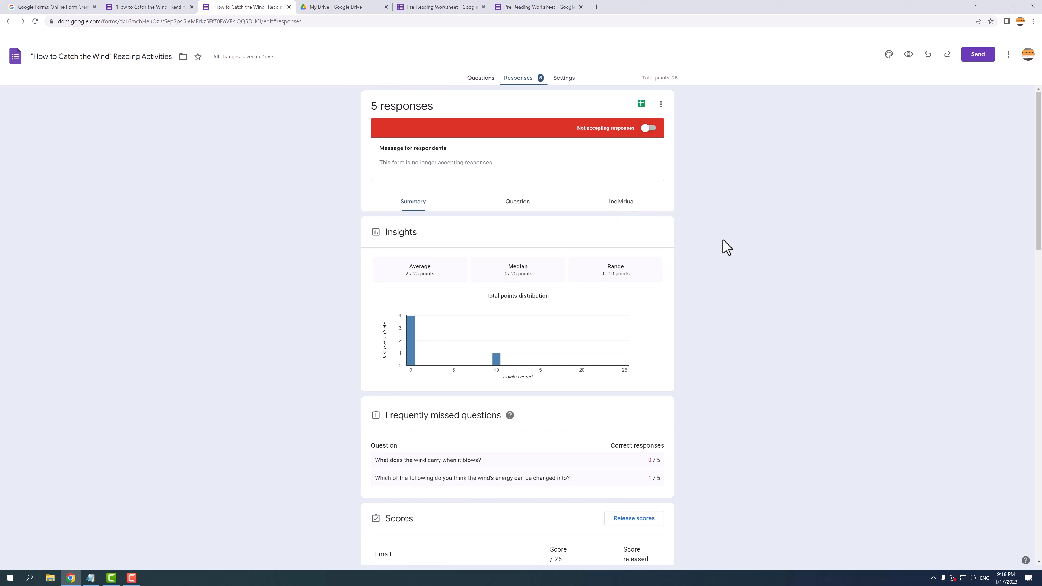
{"action": "scroll", "coordinate": [727, 248], "scroll_direction": "down", "scroll_amount": 8}
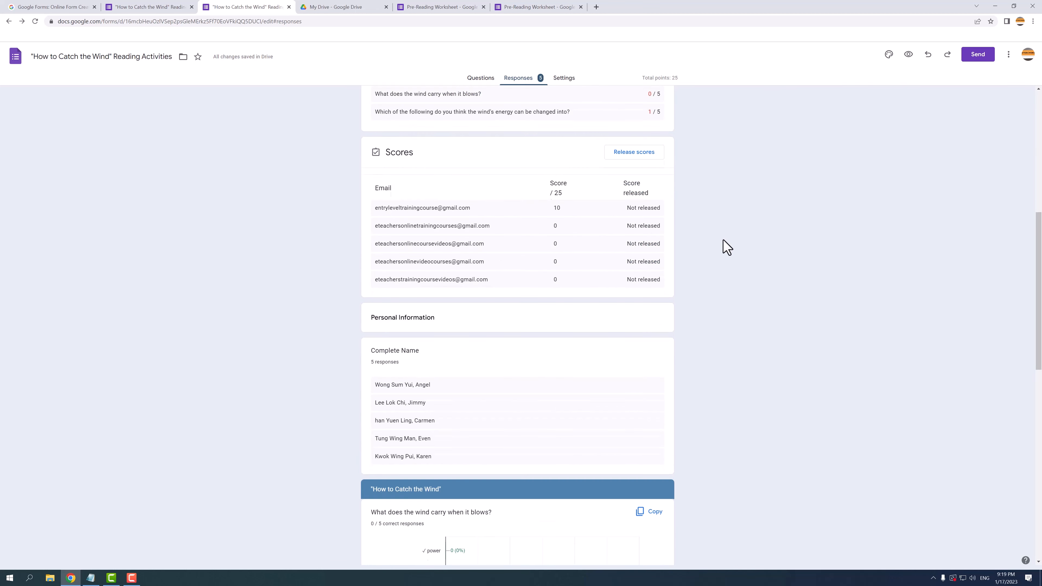
{"action": "scroll", "coordinate": [726, 247], "scroll_direction": "down", "scroll_amount": 12}
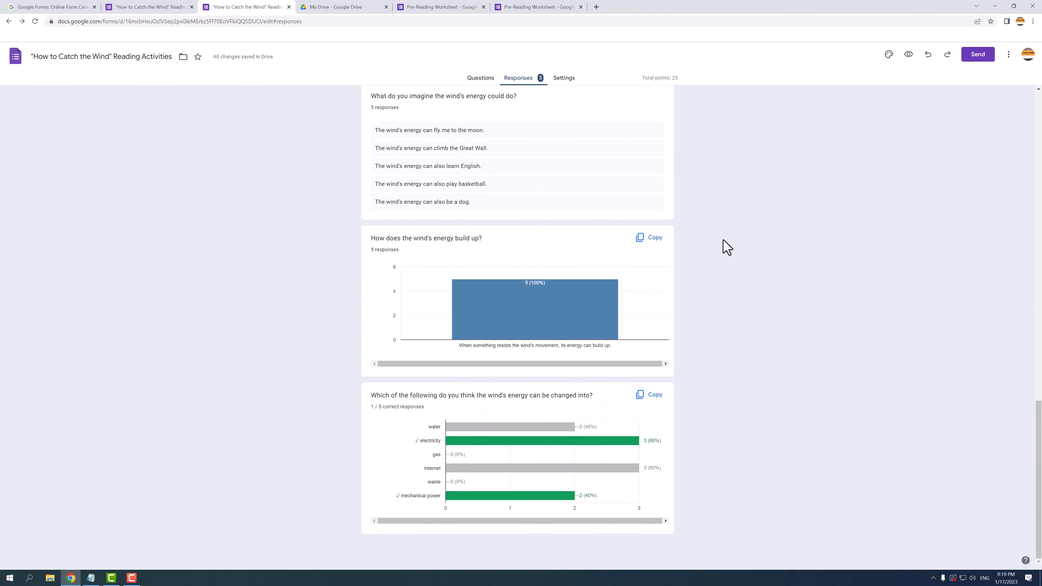
{"action": "scroll", "coordinate": [726, 247], "scroll_direction": "up", "scroll_amount": 20}
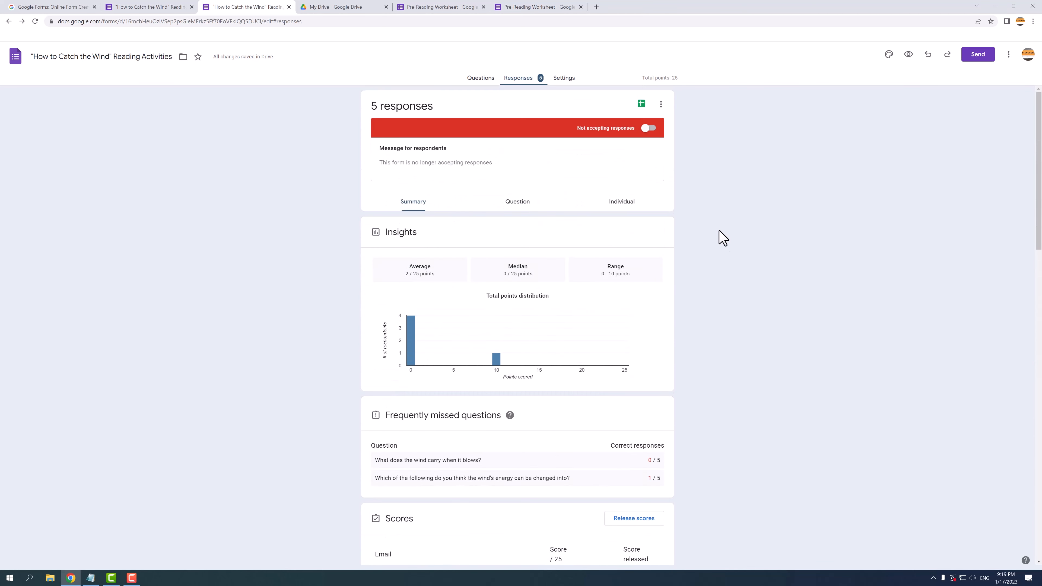
Step: Review answers by question, from 'What does the wind carry when it blows?' on to question 3
{"action": "left_click", "coordinate": [533, 201]}
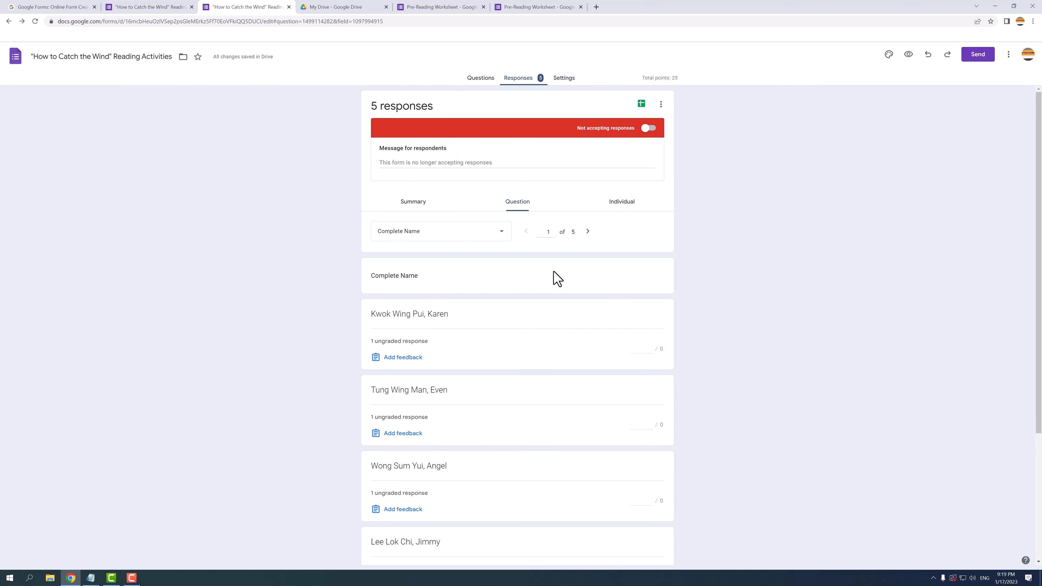
{"action": "left_click", "coordinate": [468, 238]}
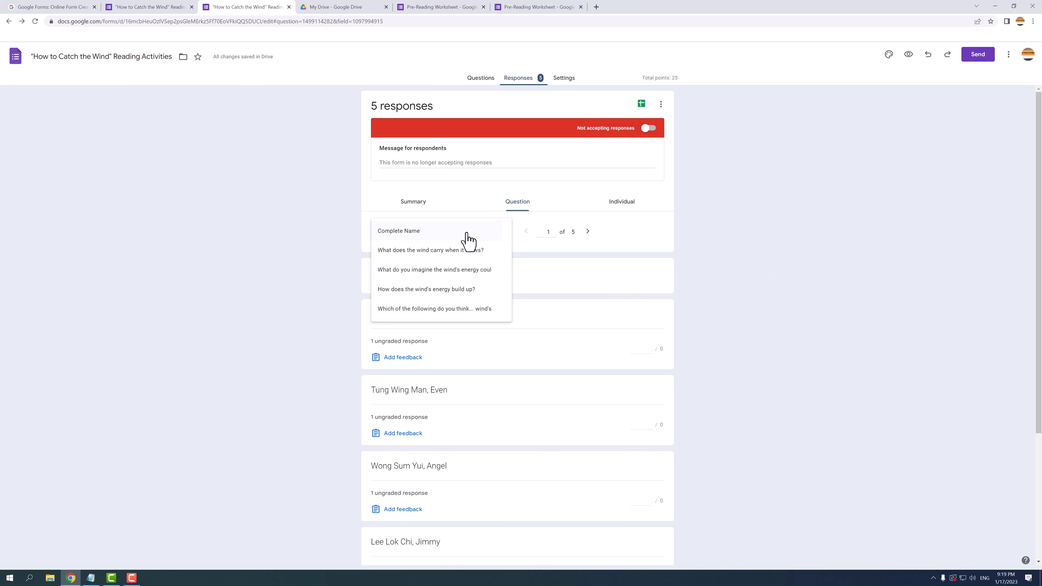
{"action": "left_click", "coordinate": [471, 251]}
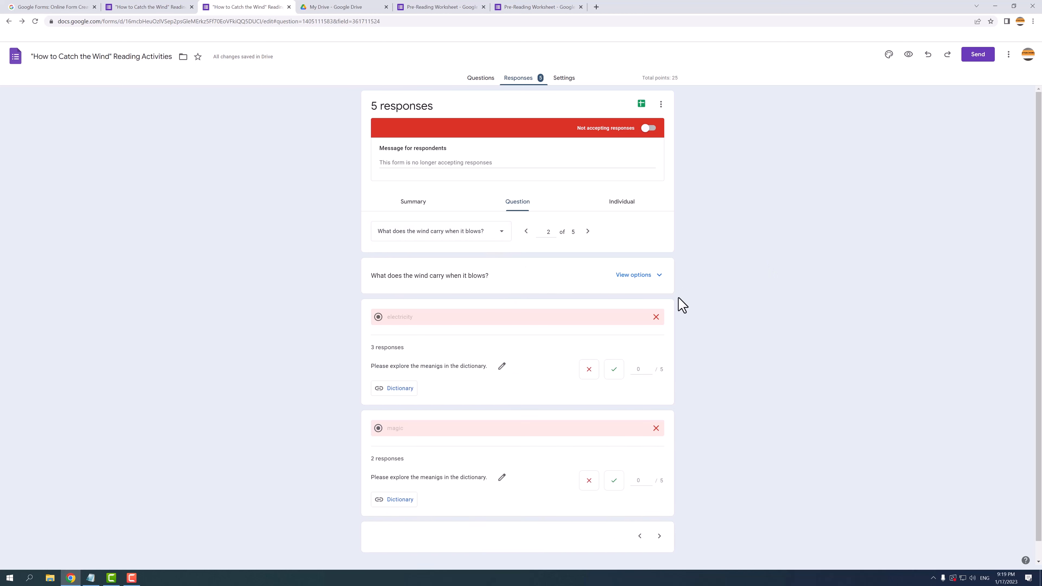
{"action": "scroll", "coordinate": [755, 314], "scroll_direction": "down", "scroll_amount": 1}
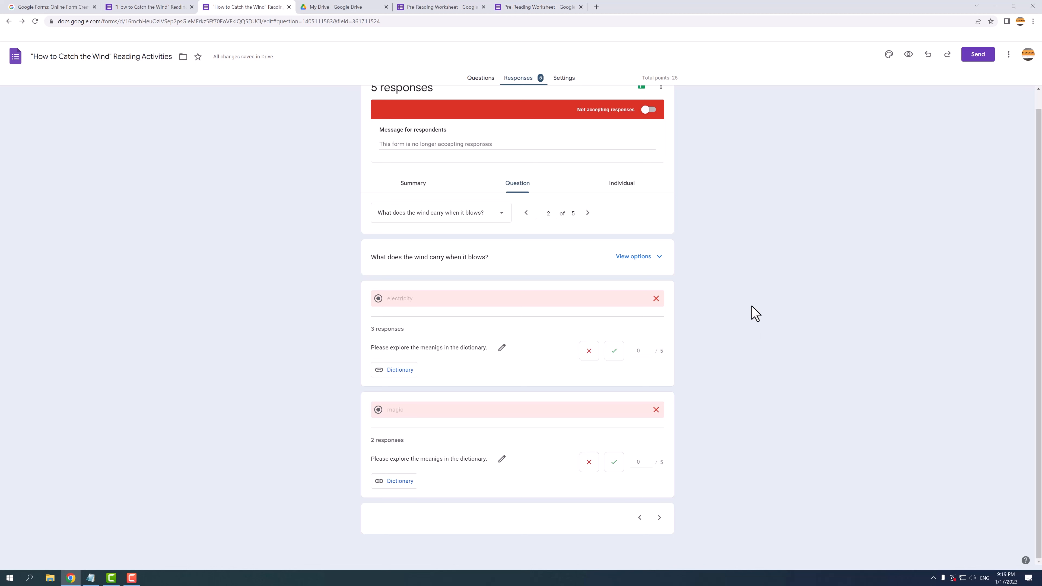
{"action": "left_click", "coordinate": [589, 214]}
Step: Score the 'climb the Great Wall' answer 4 out of 5 and save the grade
{"action": "left_click", "coordinate": [589, 214]}
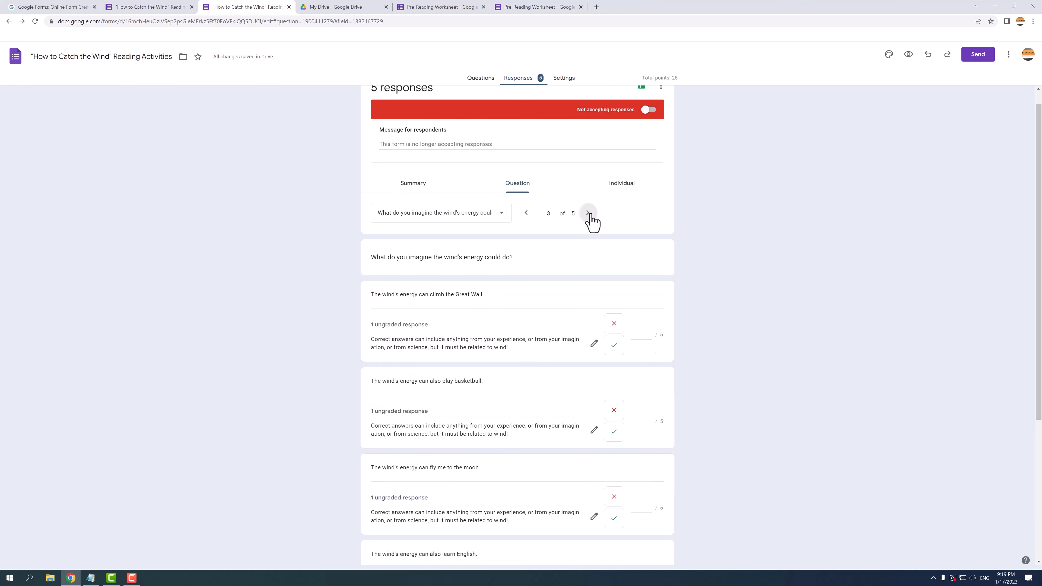
{"action": "left_click", "coordinate": [530, 232]}
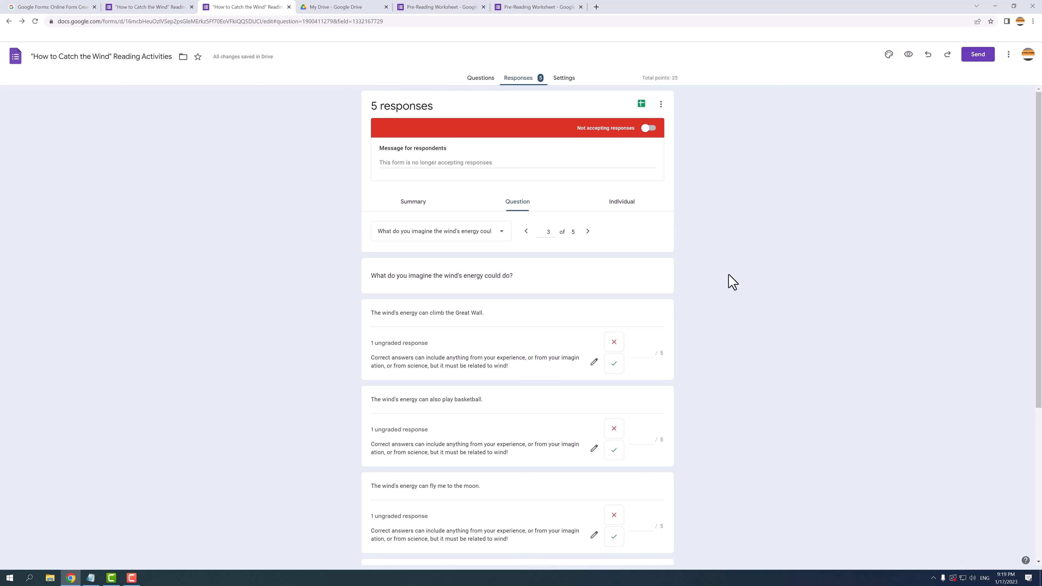
{"action": "scroll", "coordinate": [733, 281], "scroll_direction": "down", "scroll_amount": 4}
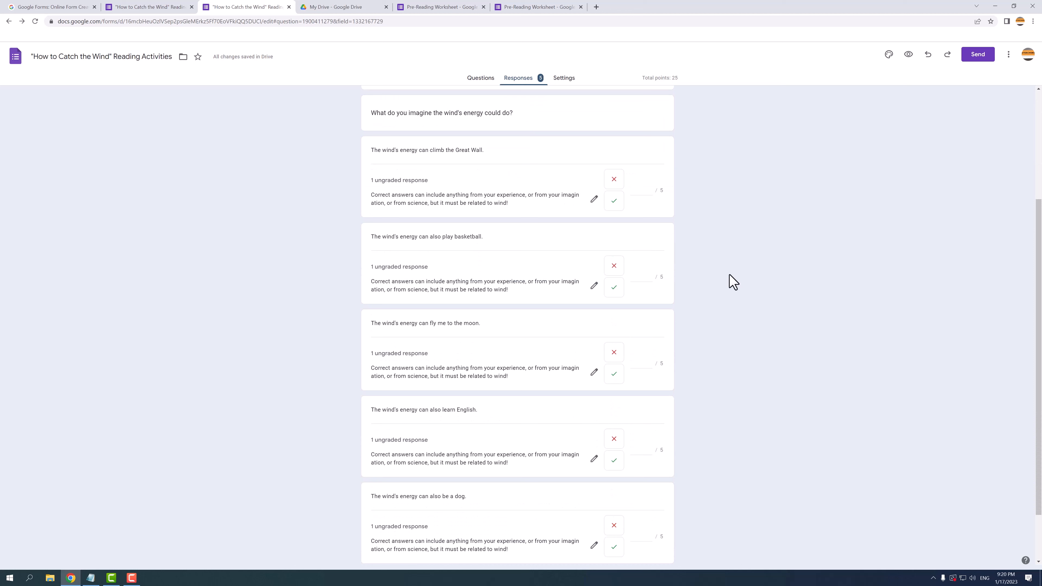
{"action": "left_click", "coordinate": [643, 190]}
{"action": "type", "text": "4"}
{"action": "left_click", "coordinate": [715, 201]}
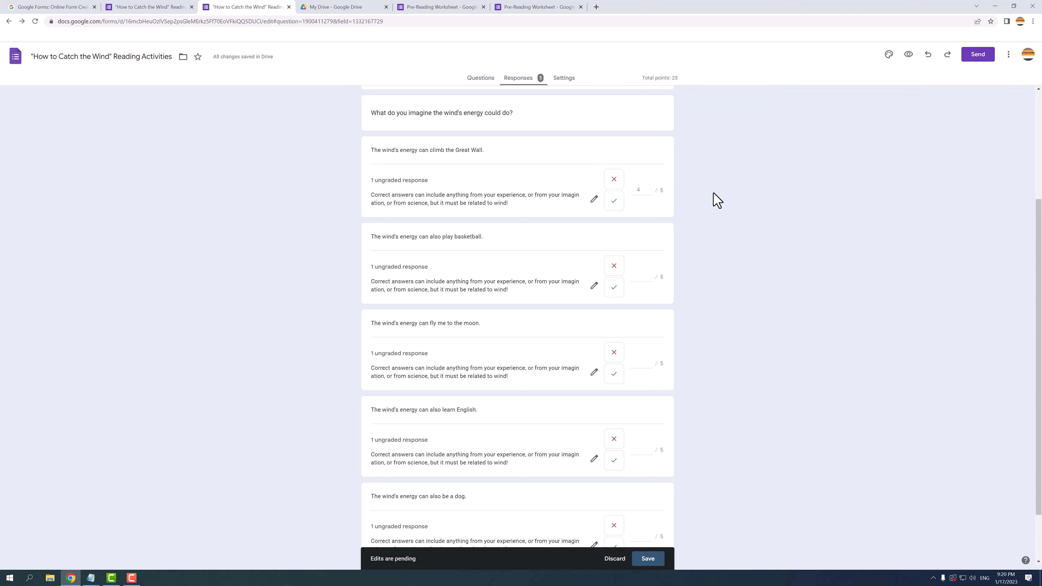
{"action": "left_click", "coordinate": [647, 559]}
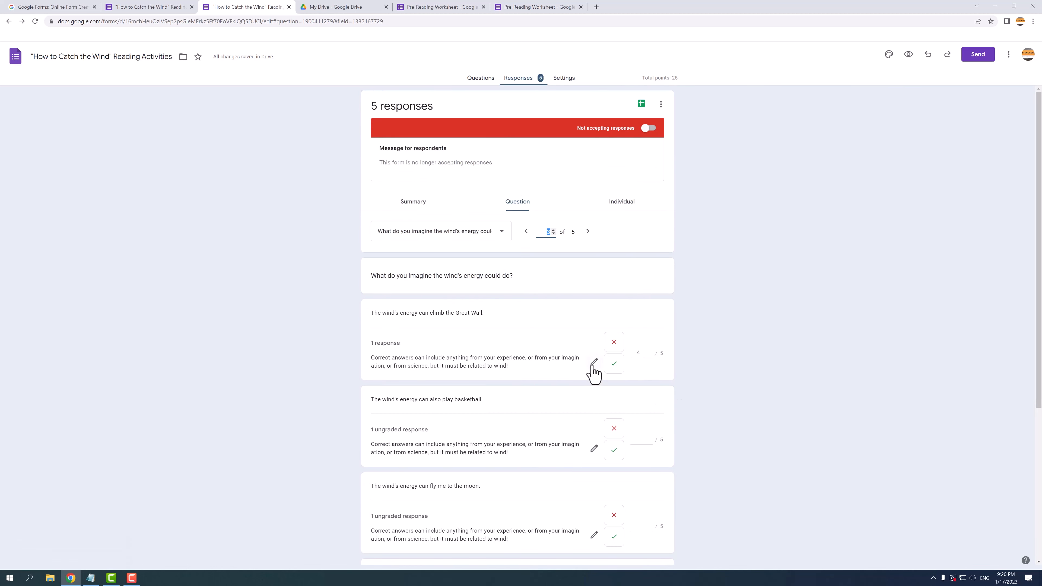
Step: Look over the Great Wall answer's feedback and cancel without changes
{"action": "left_click", "coordinate": [594, 363]}
{"action": "left_click", "coordinate": [542, 115]}
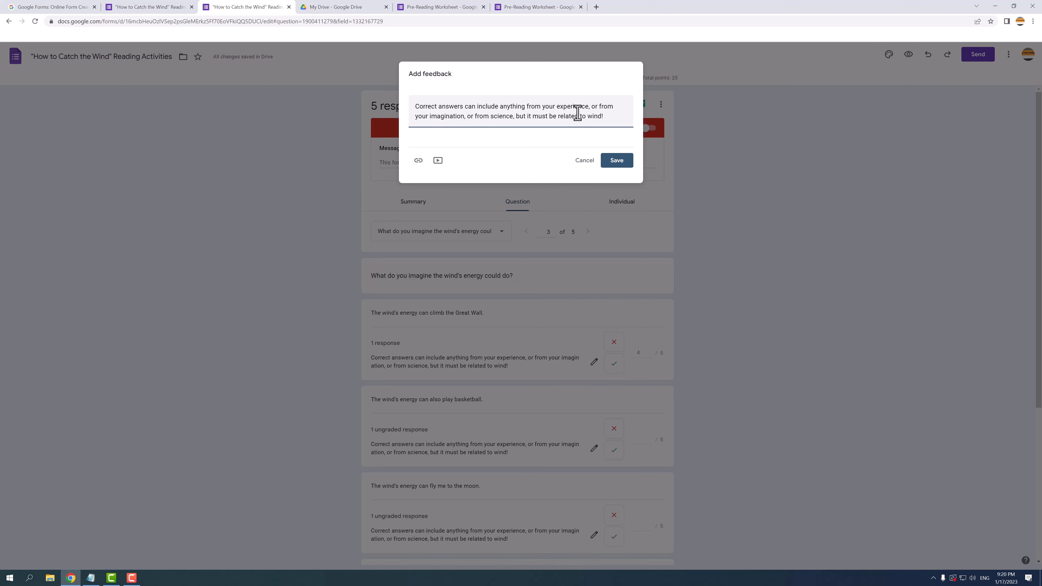
{"action": "left_click", "coordinate": [589, 163]}
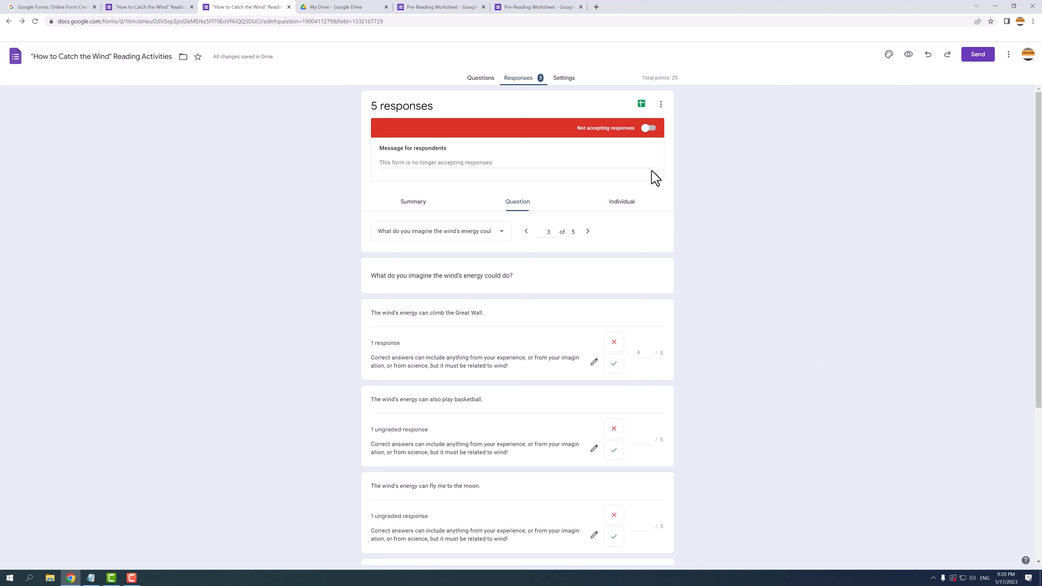
Step: In the Individual view, give the 'fly me to the moon' answer 5 points and save
{"action": "left_click", "coordinate": [626, 208]}
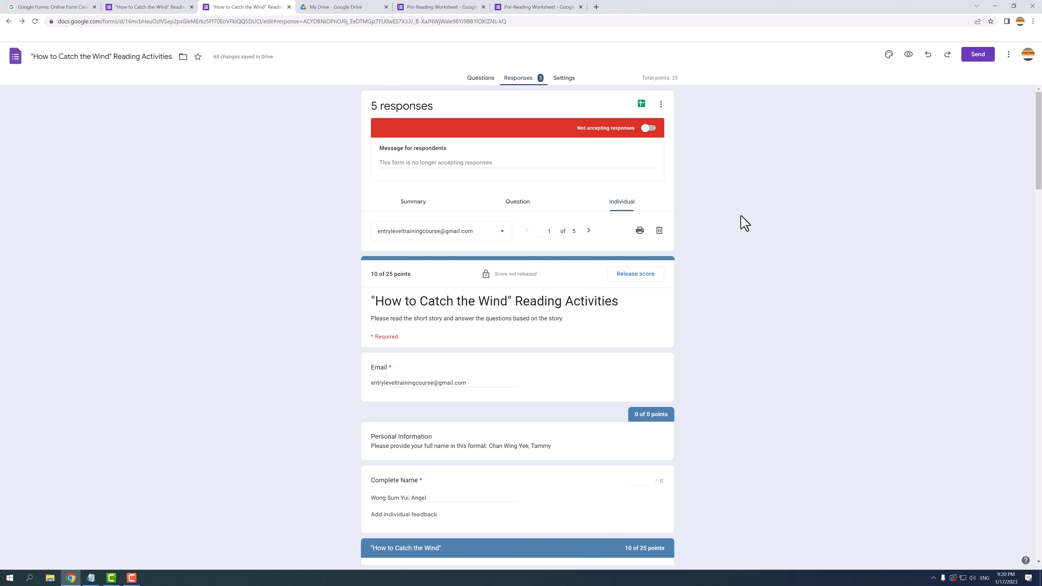
{"action": "scroll", "coordinate": [745, 224], "scroll_direction": "down", "scroll_amount": 15}
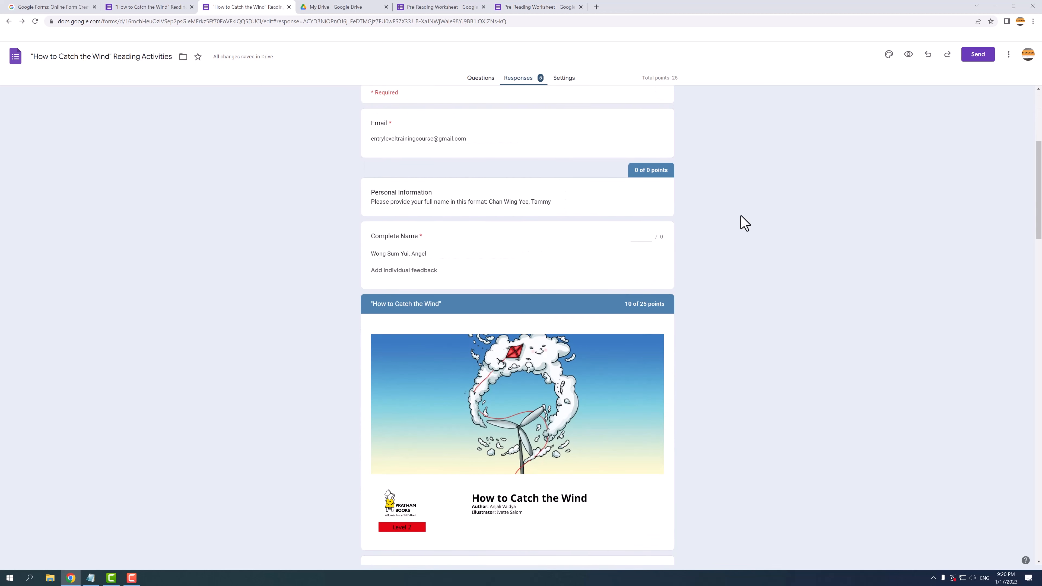
{"action": "scroll", "coordinate": [745, 225], "scroll_direction": "down", "scroll_amount": 20}
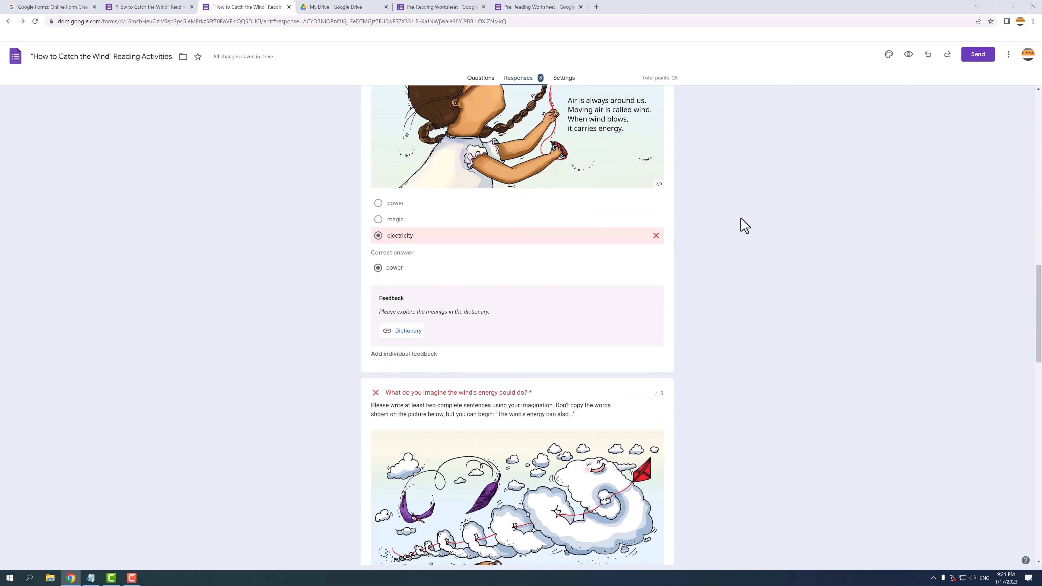
{"action": "scroll", "coordinate": [745, 231], "scroll_direction": "down", "scroll_amount": 9}
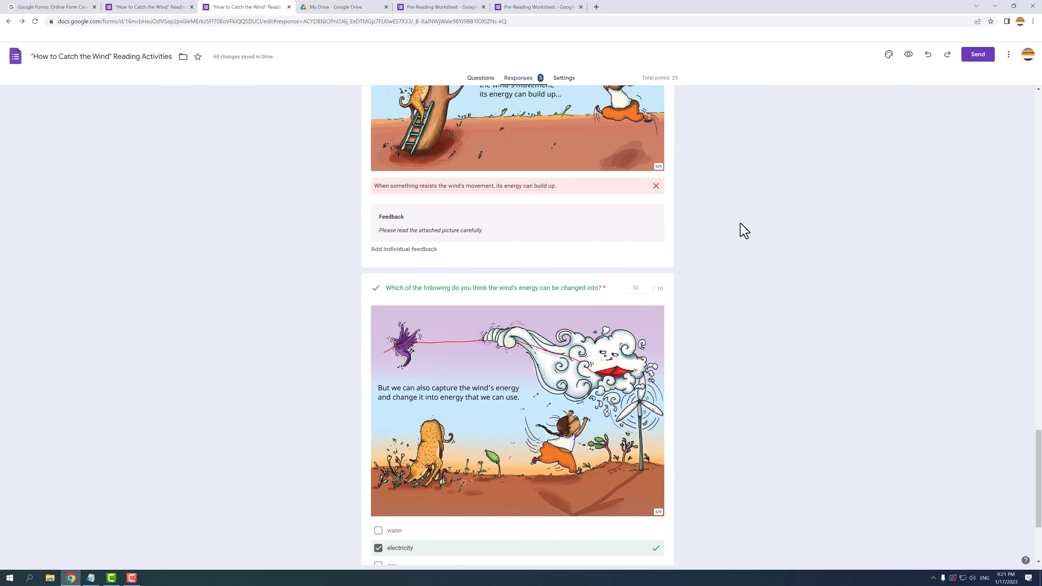
{"action": "scroll", "coordinate": [745, 231], "scroll_direction": "up", "scroll_amount": 20}
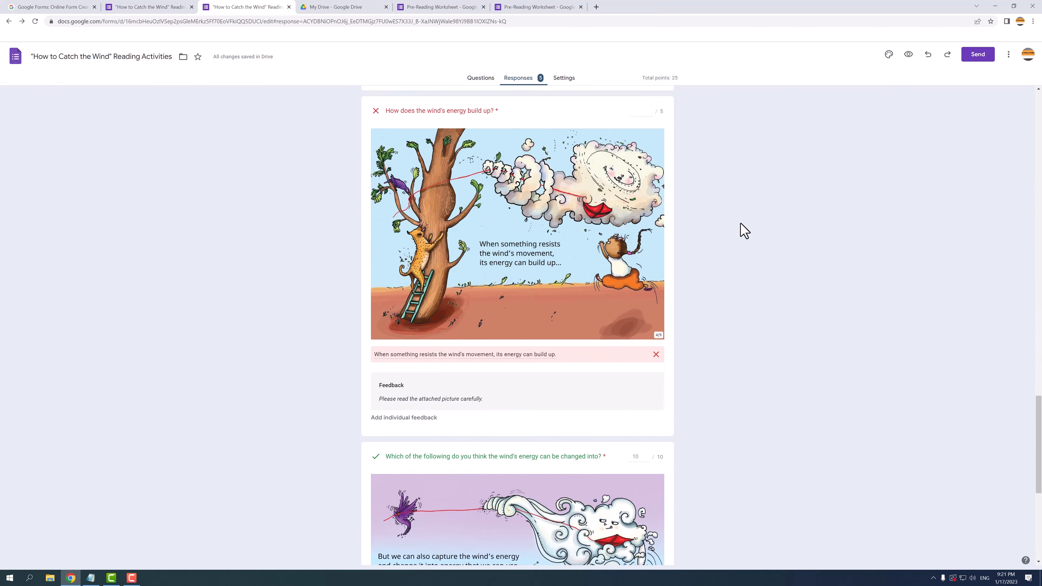
{"action": "scroll", "coordinate": [745, 231], "scroll_direction": "up", "scroll_amount": 5}
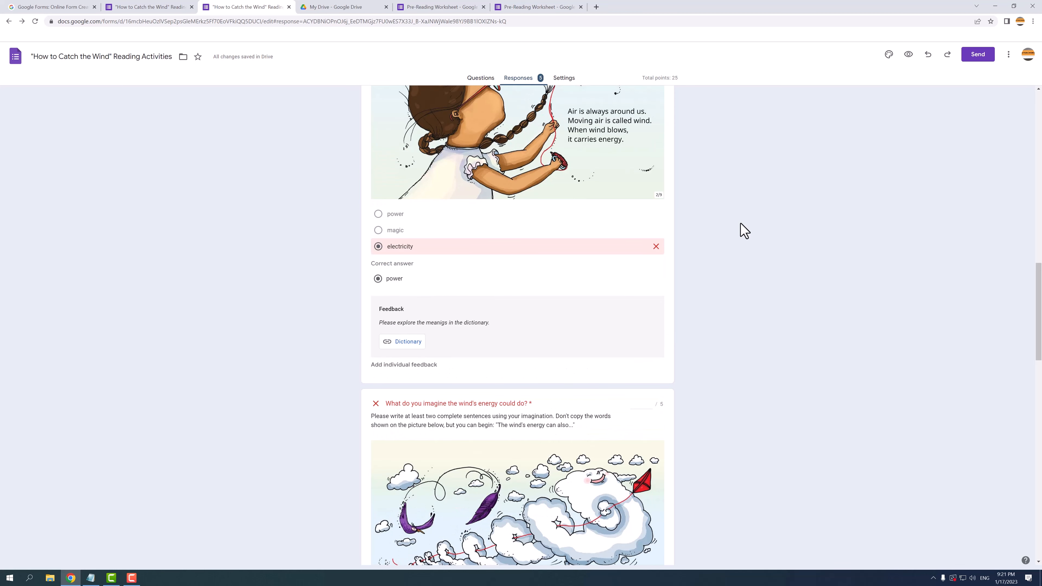
{"action": "scroll", "coordinate": [744, 231], "scroll_direction": "down", "scroll_amount": 5}
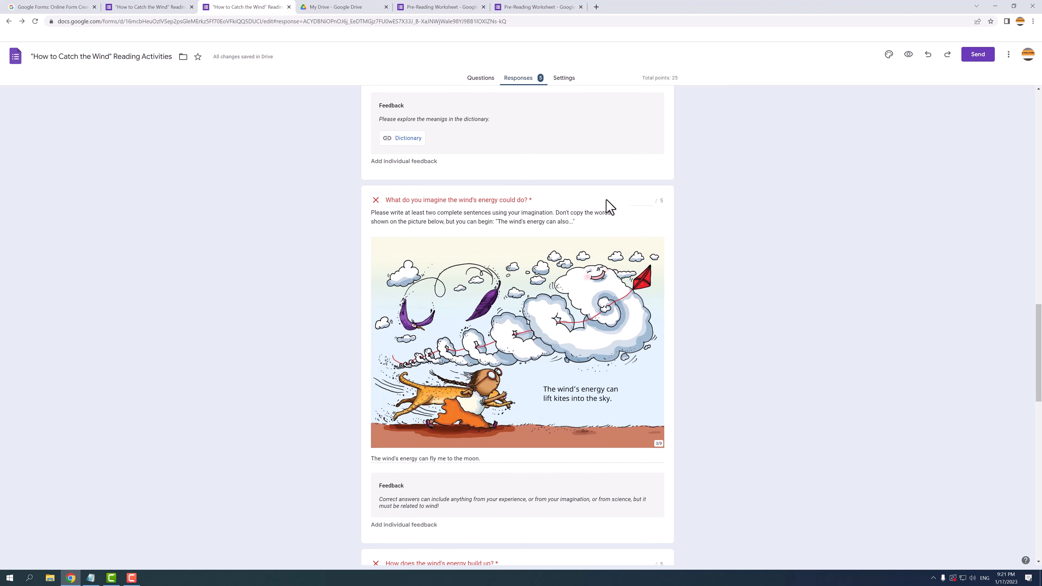
{"action": "left_click", "coordinate": [639, 200]}
{"action": "type", "text": "5"}
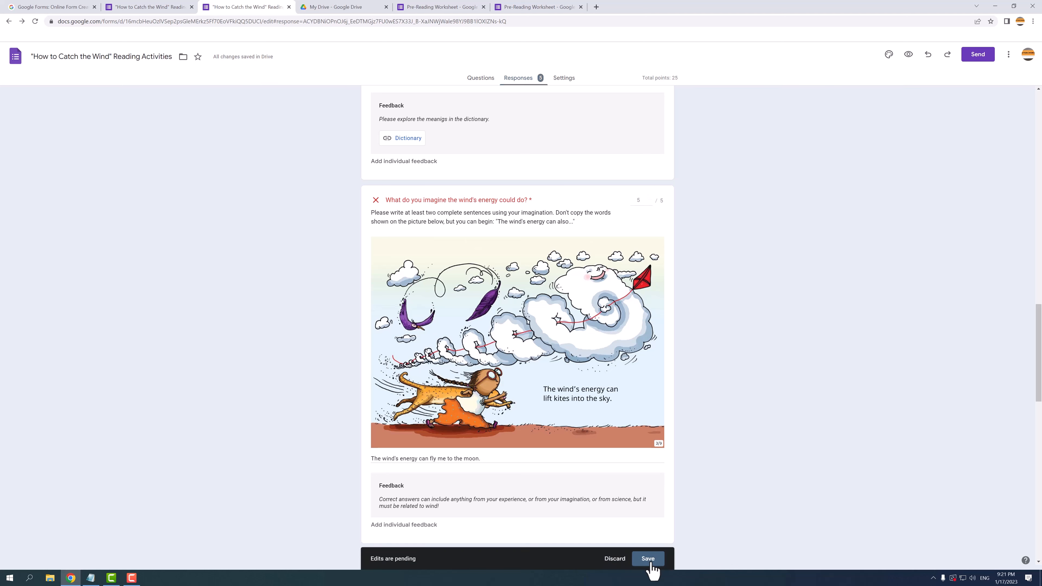
{"action": "left_click", "coordinate": [650, 559]}
{"action": "scroll", "coordinate": [733, 437], "scroll_direction": "down", "scroll_amount": 20}
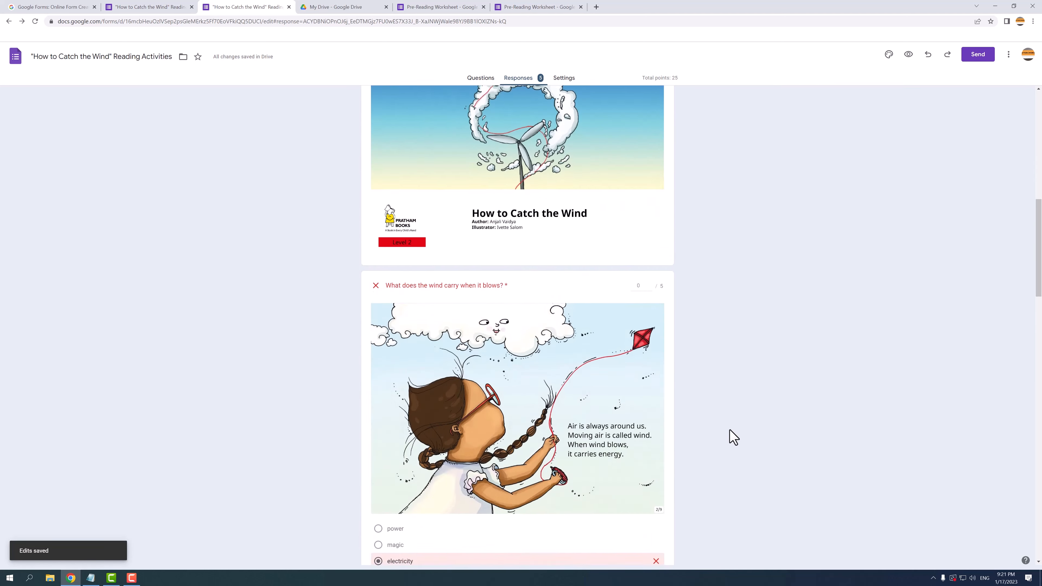
{"action": "scroll", "coordinate": [733, 437], "scroll_direction": "down", "scroll_amount": 1}
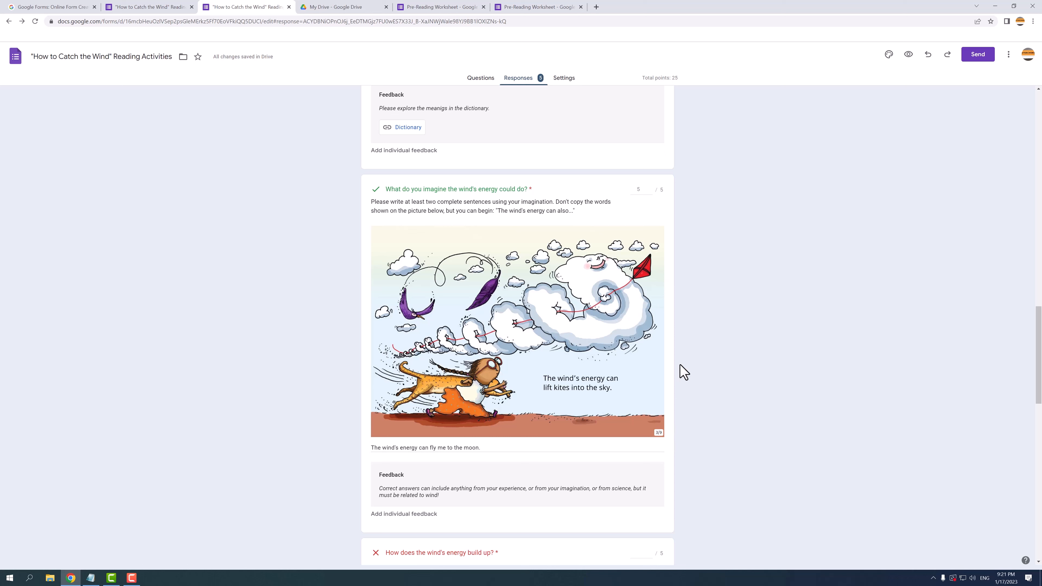
{"action": "scroll", "coordinate": [682, 371], "scroll_direction": "up", "scroll_amount": 20}
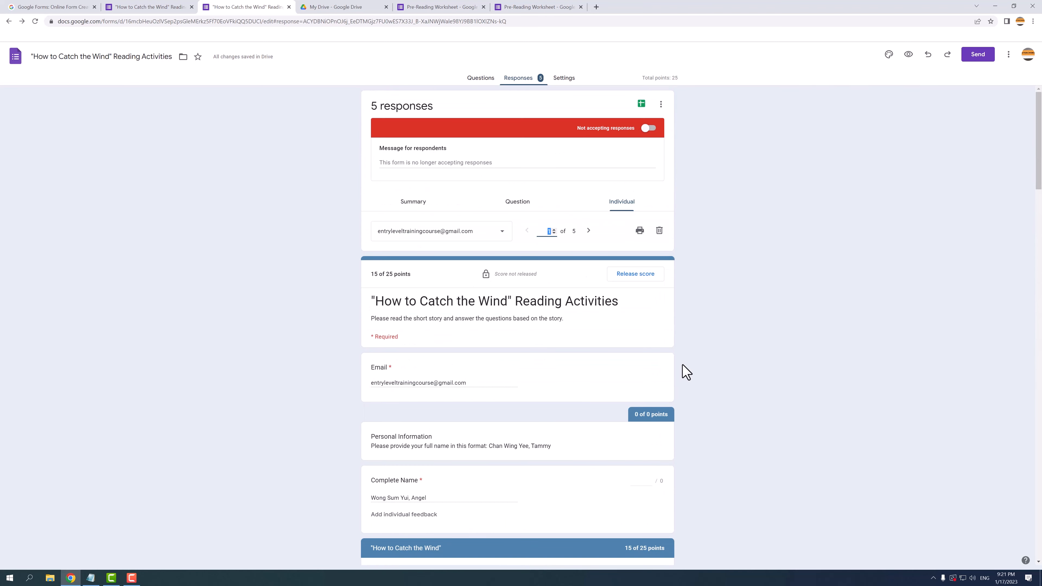
{"action": "left_click", "coordinate": [713, 362]}
{"action": "left_click", "coordinate": [661, 107]}
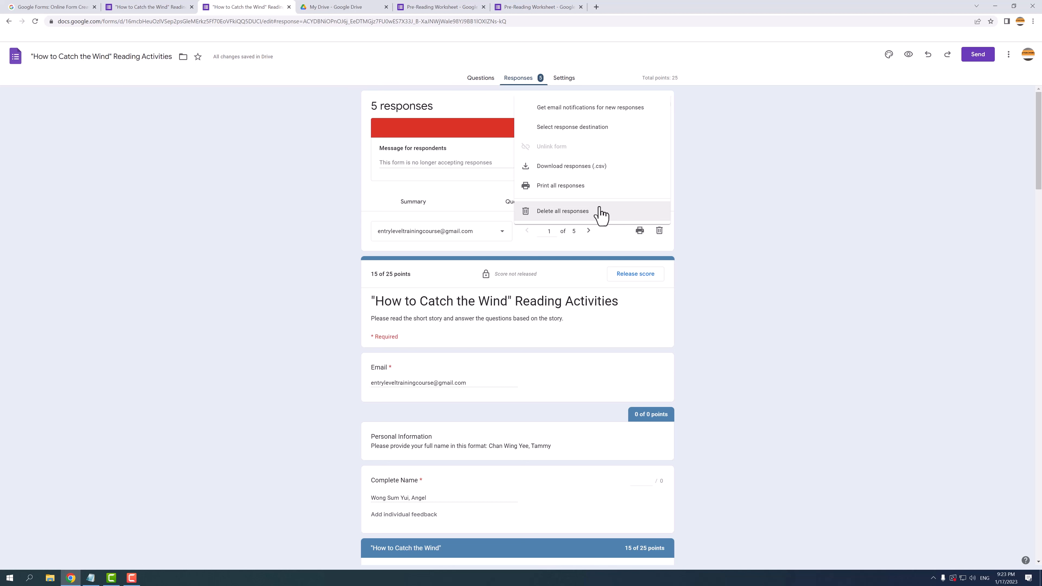
{"action": "left_click", "coordinate": [717, 232]}
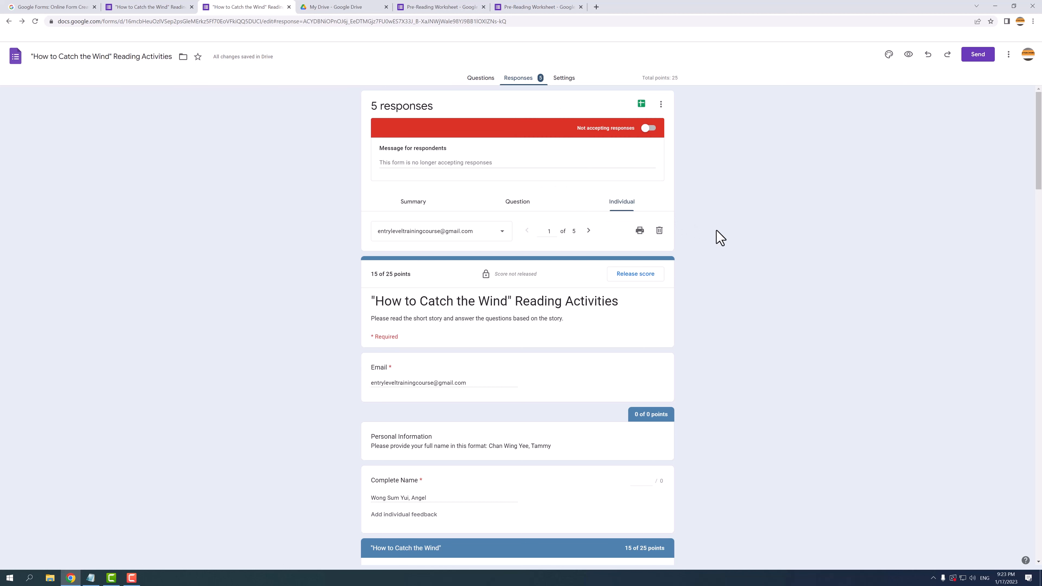